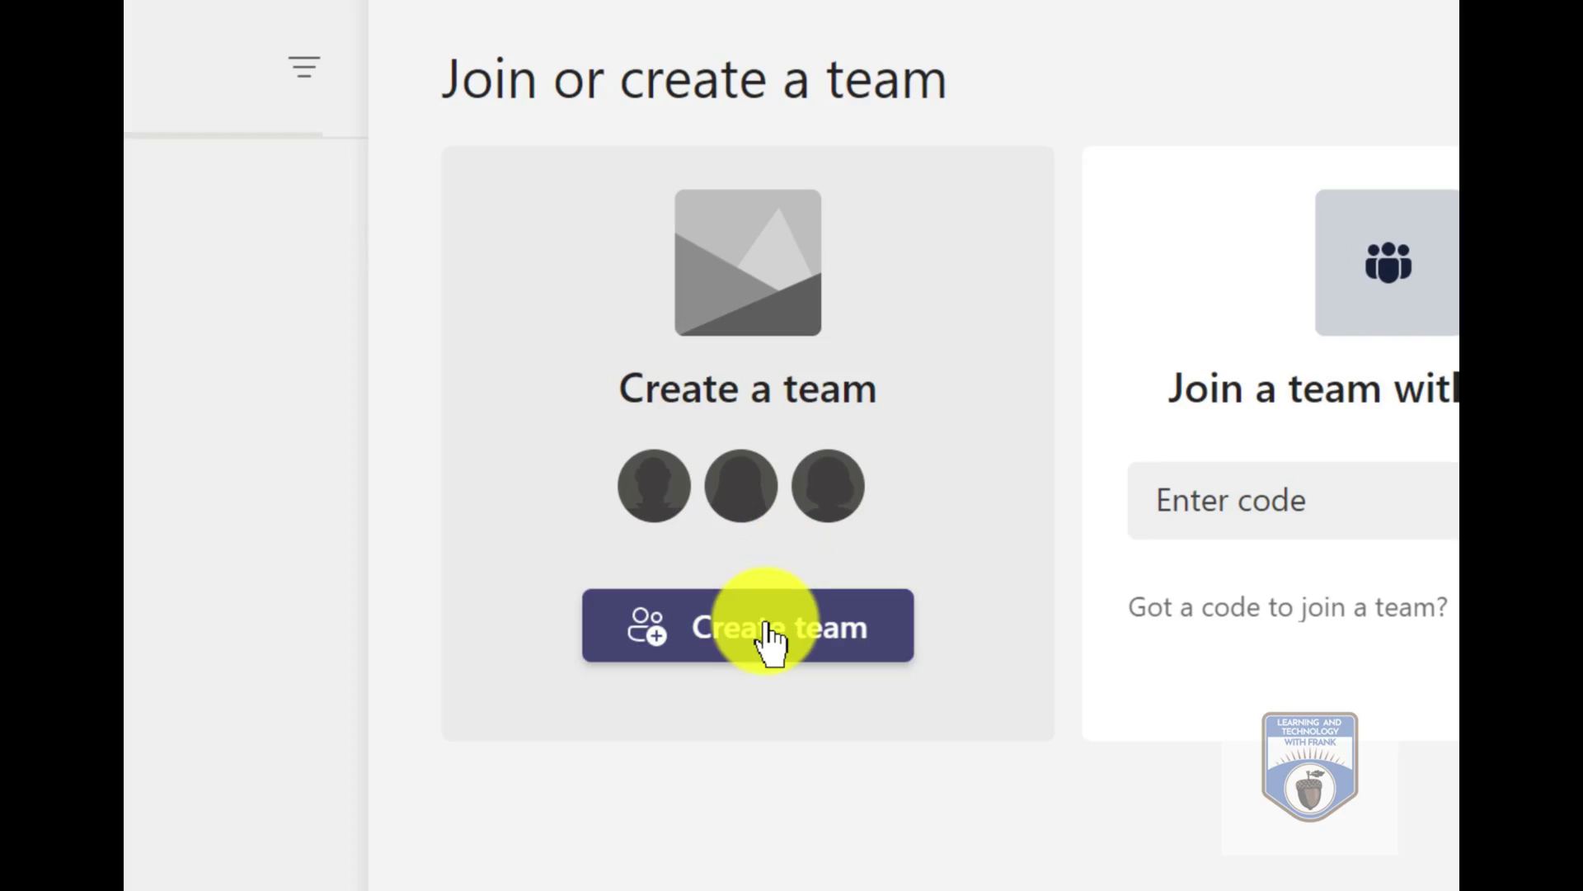
- Start a new team and preview the Manage a Store template's 4 channels and 5 apps
click(771, 639)
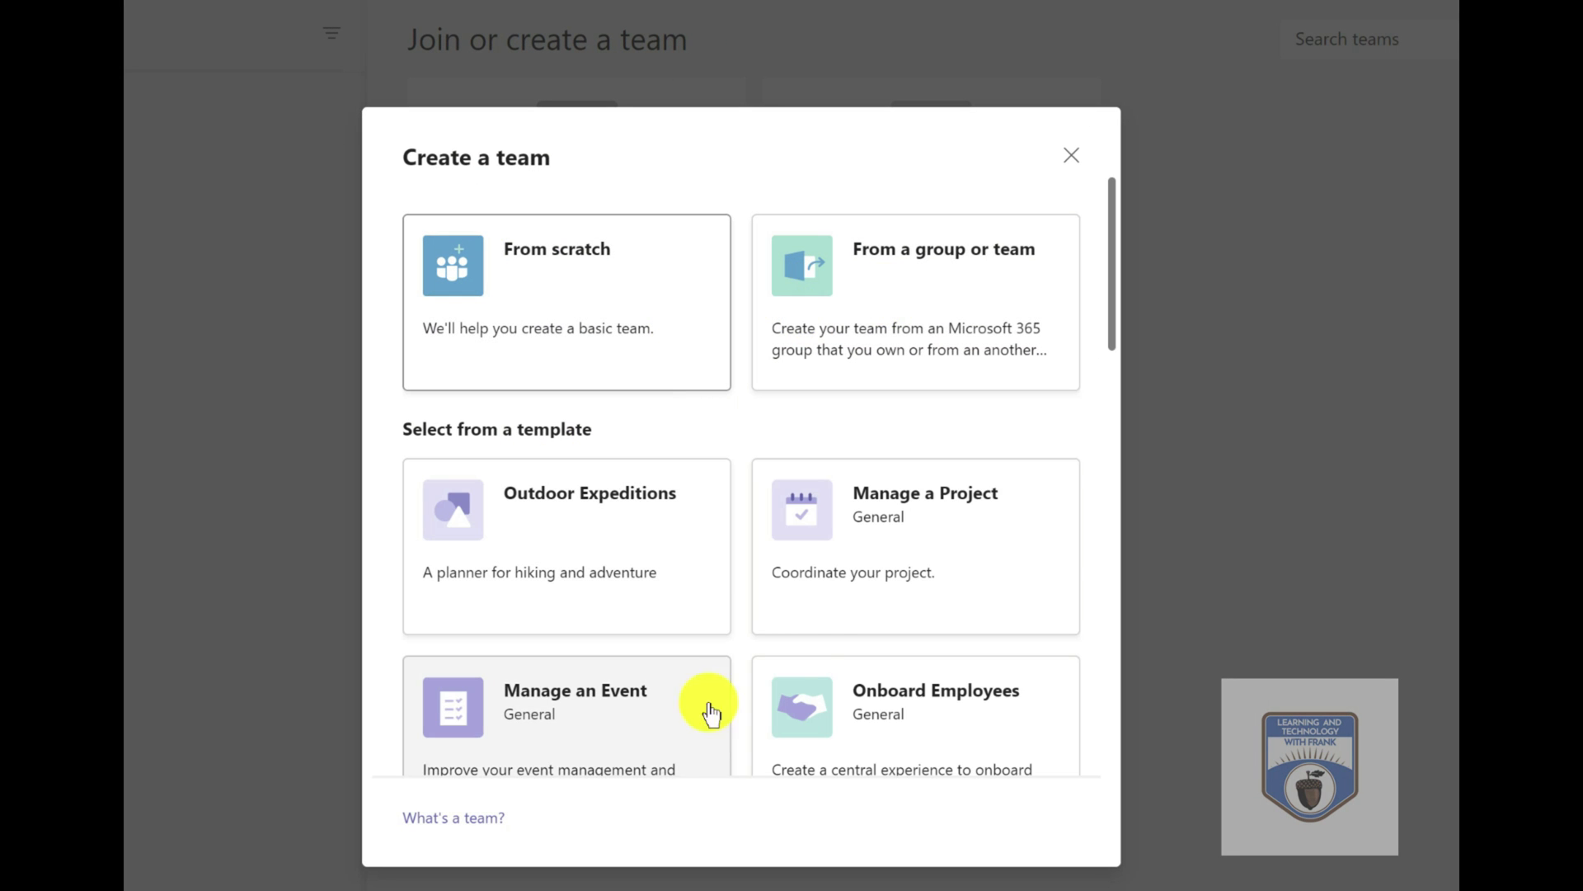
scroll(759, 588, down, 5)
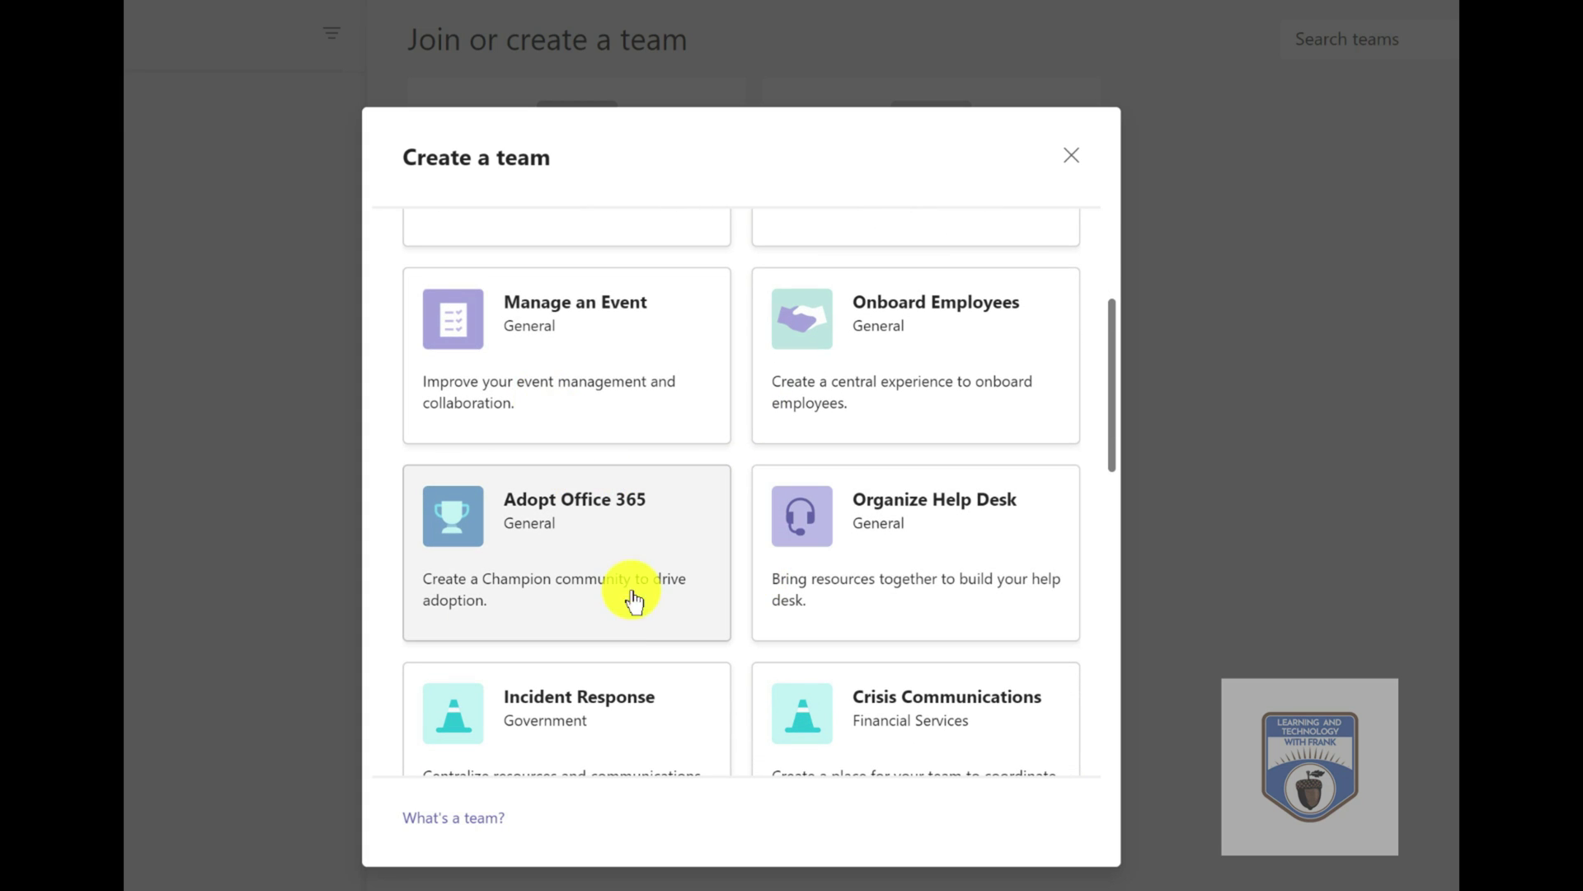
scroll(641, 617, down, 3)
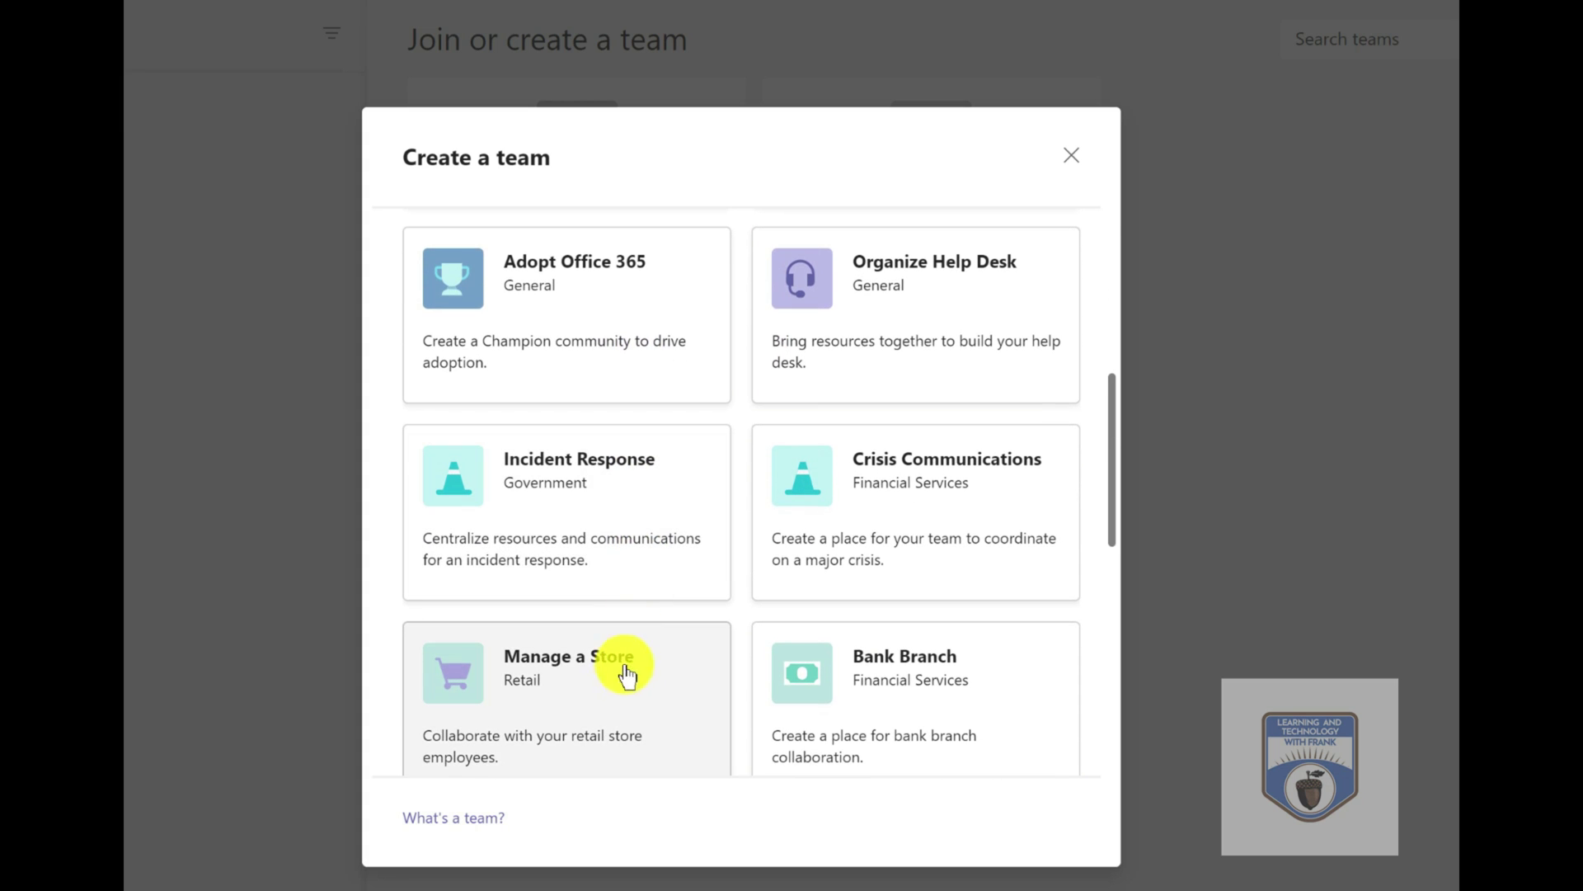
scroll(620, 691, down, 5)
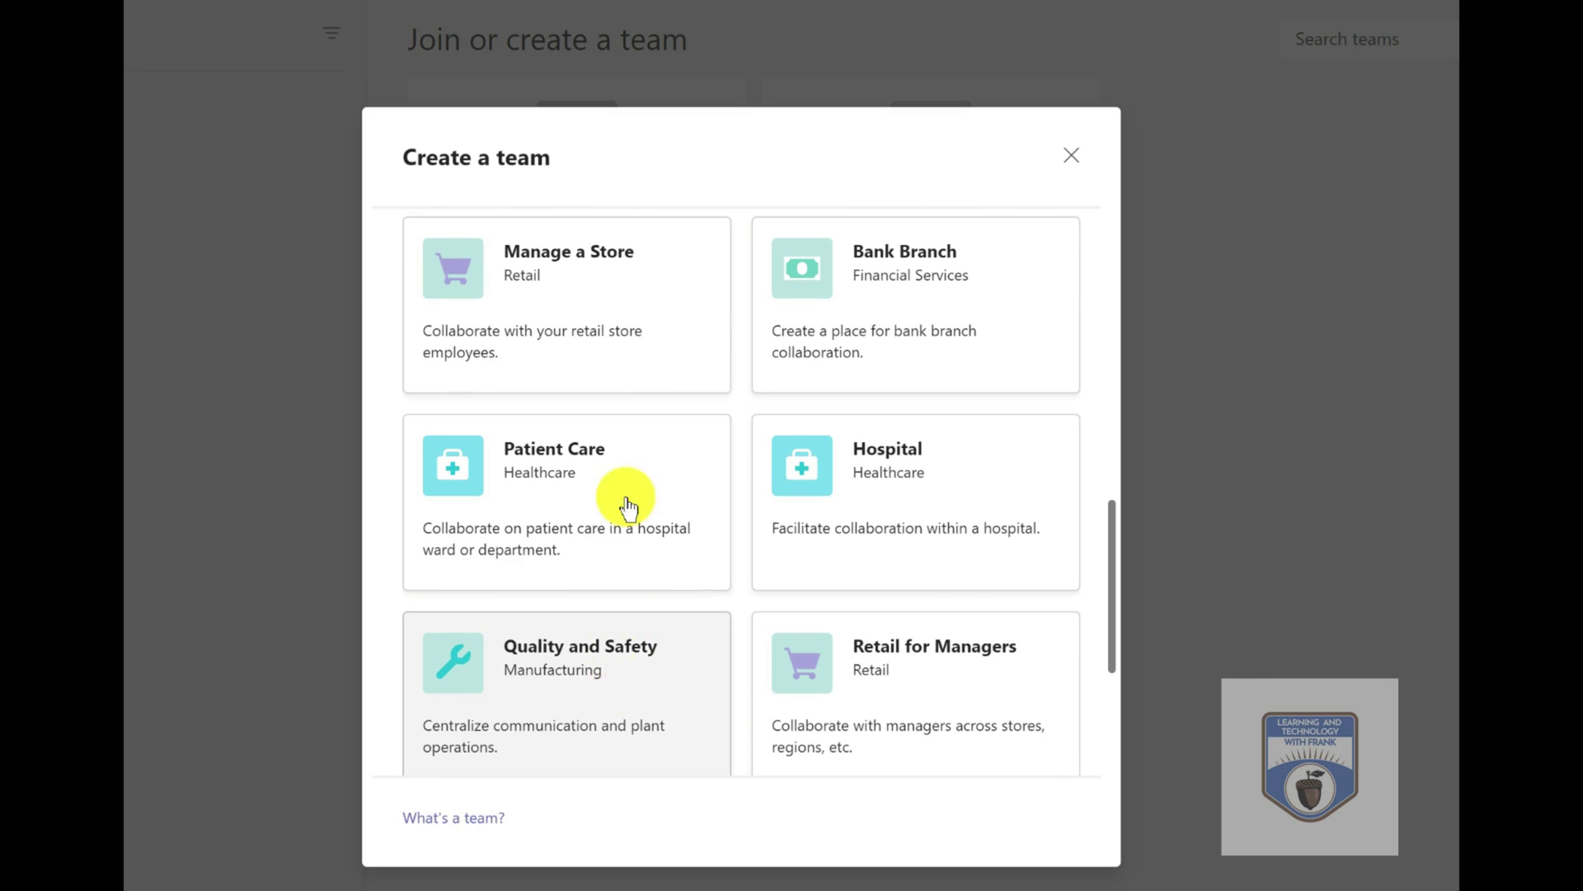
click(638, 346)
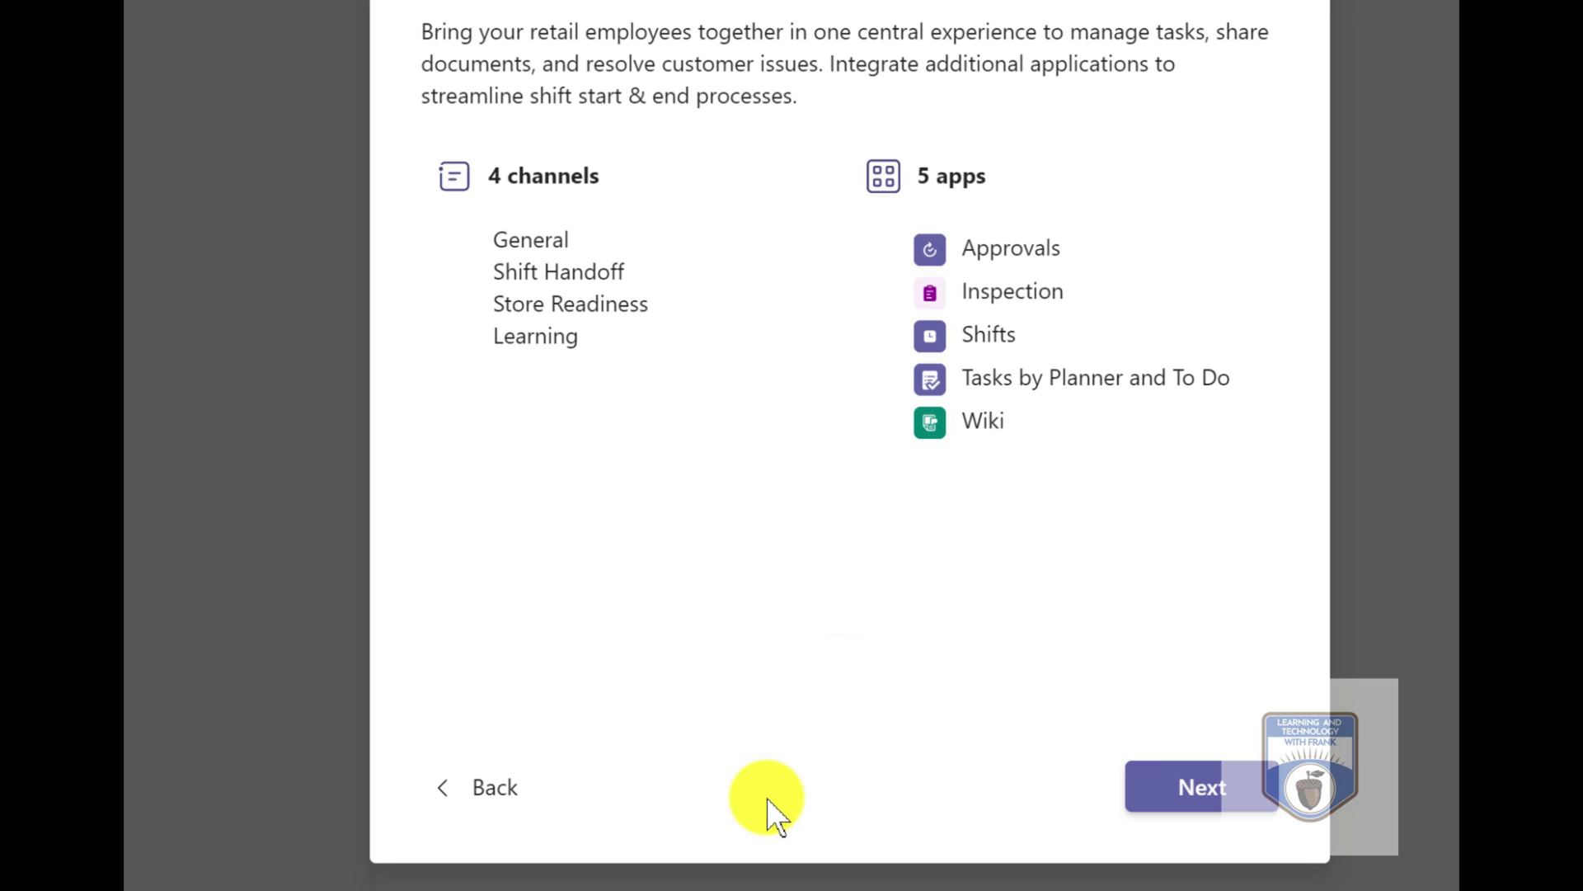
- Create a public team named 'The Hike Shop' from the Manage a Store template
click(1251, 779)
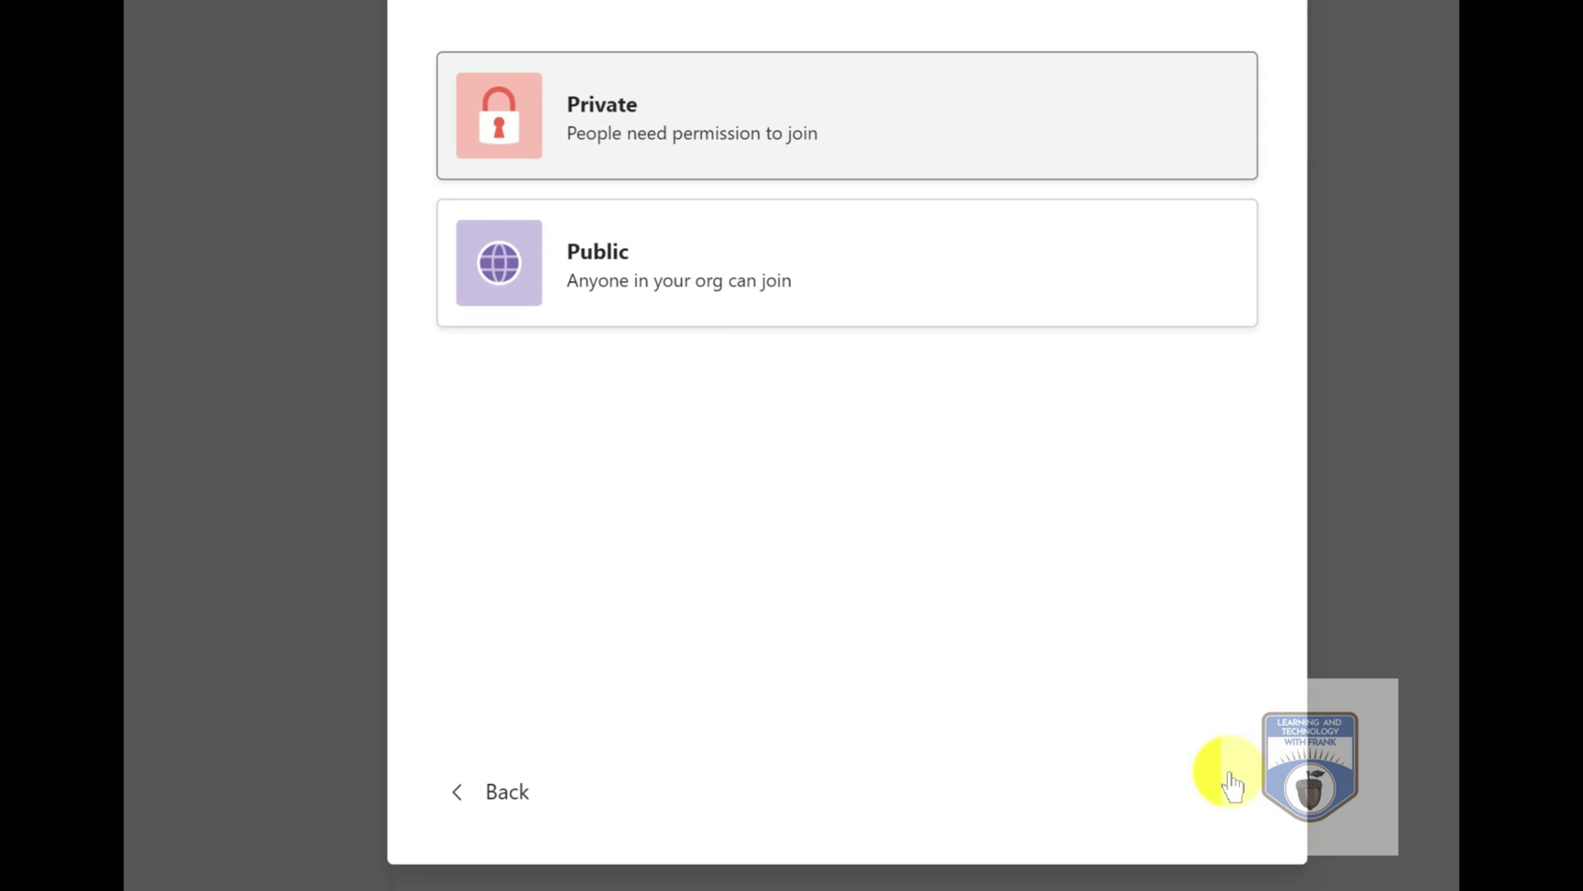
click(650, 266)
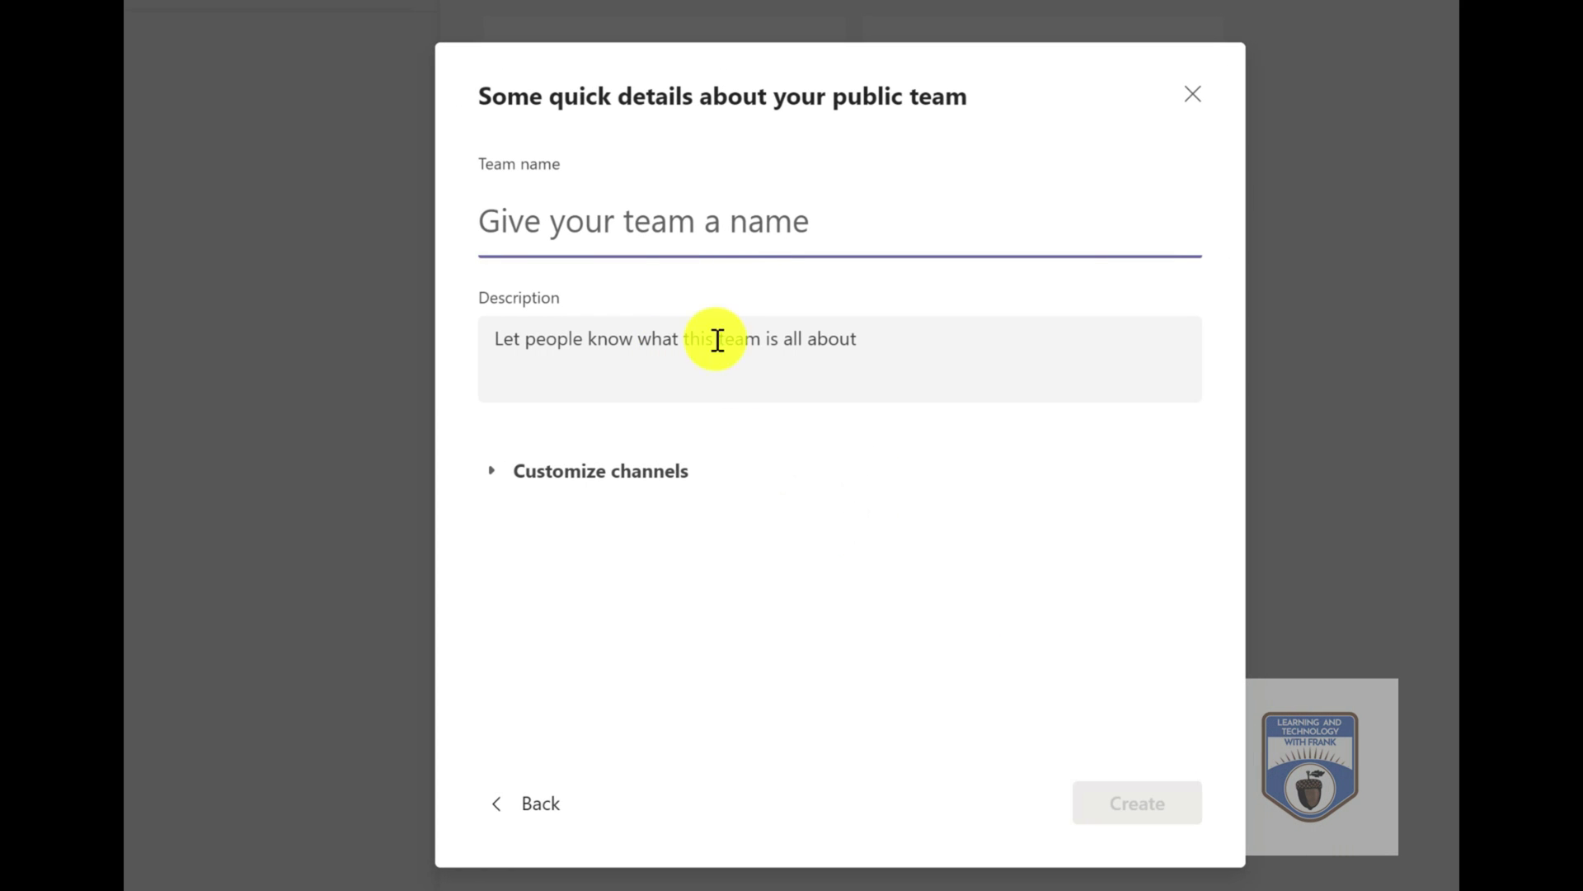
text(The)
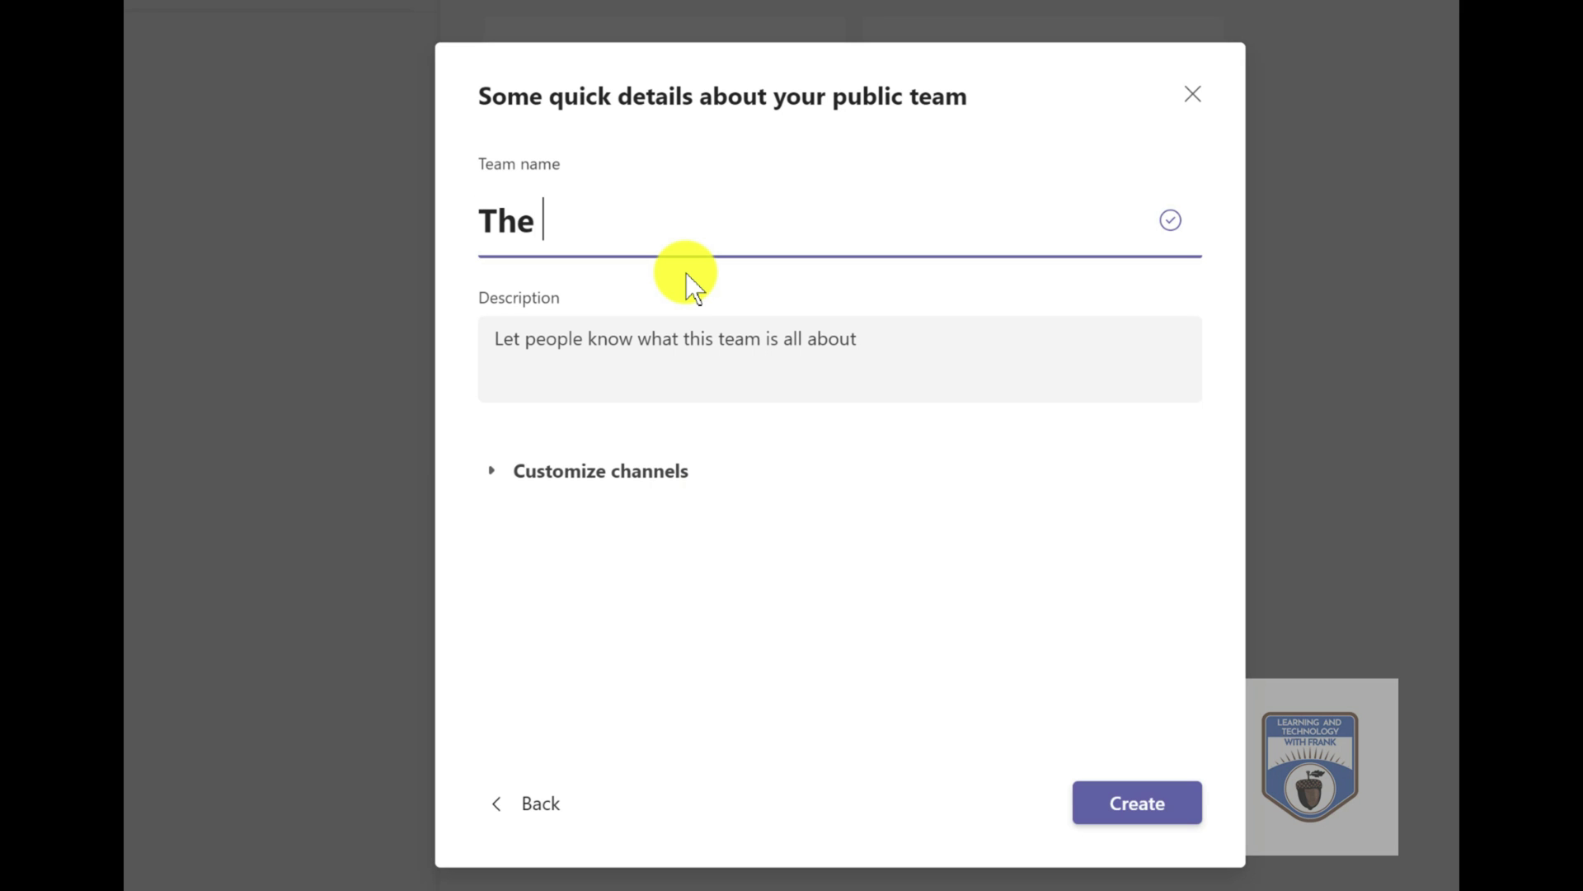
text( Hike S)
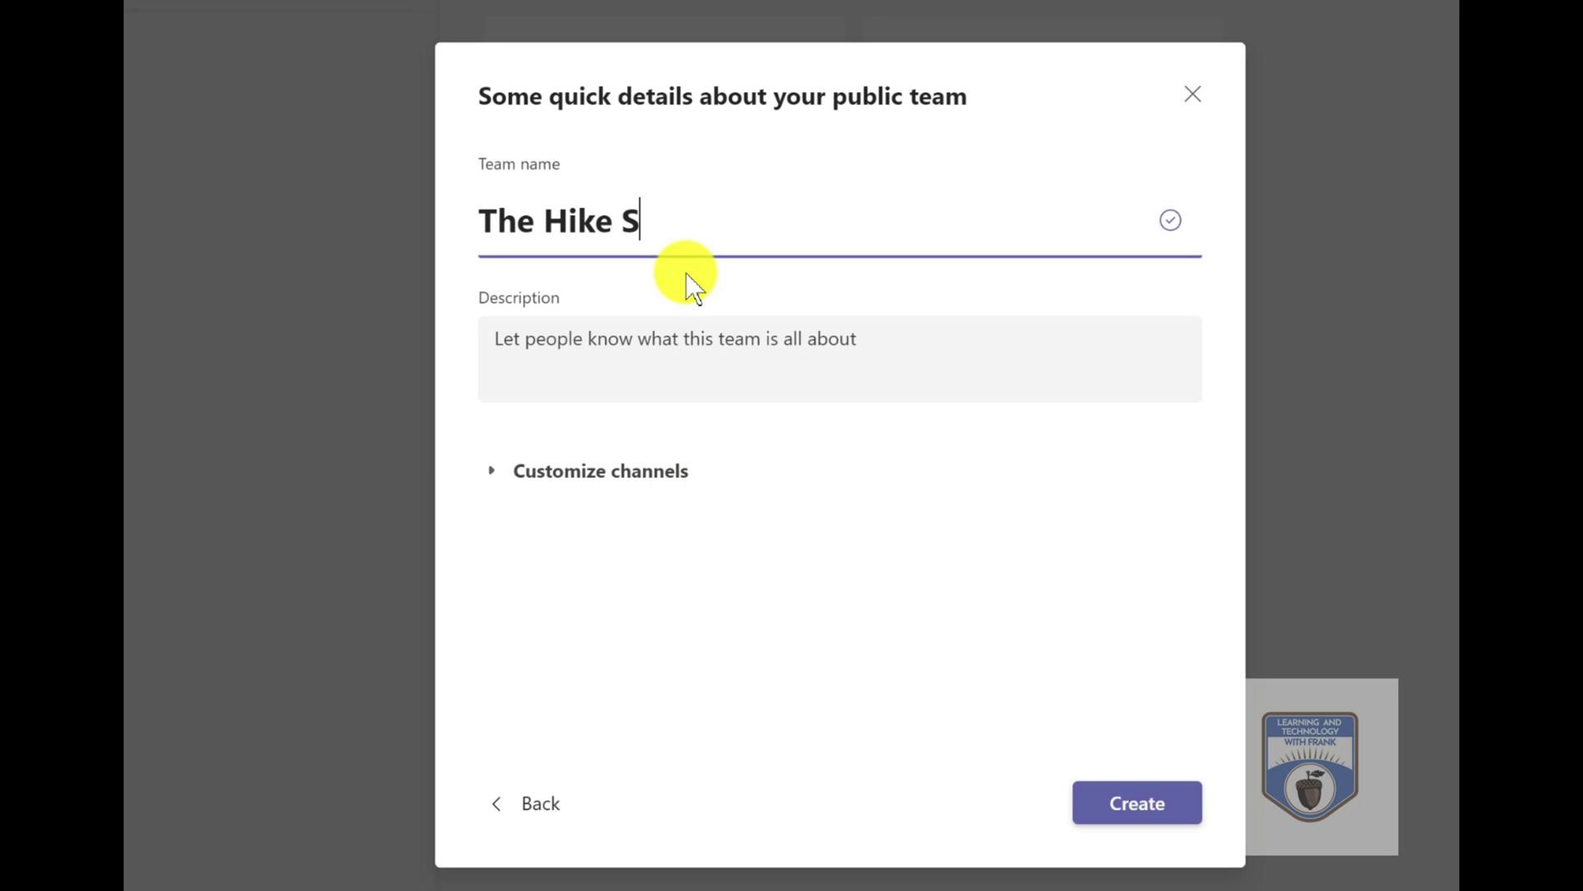
text(hop)
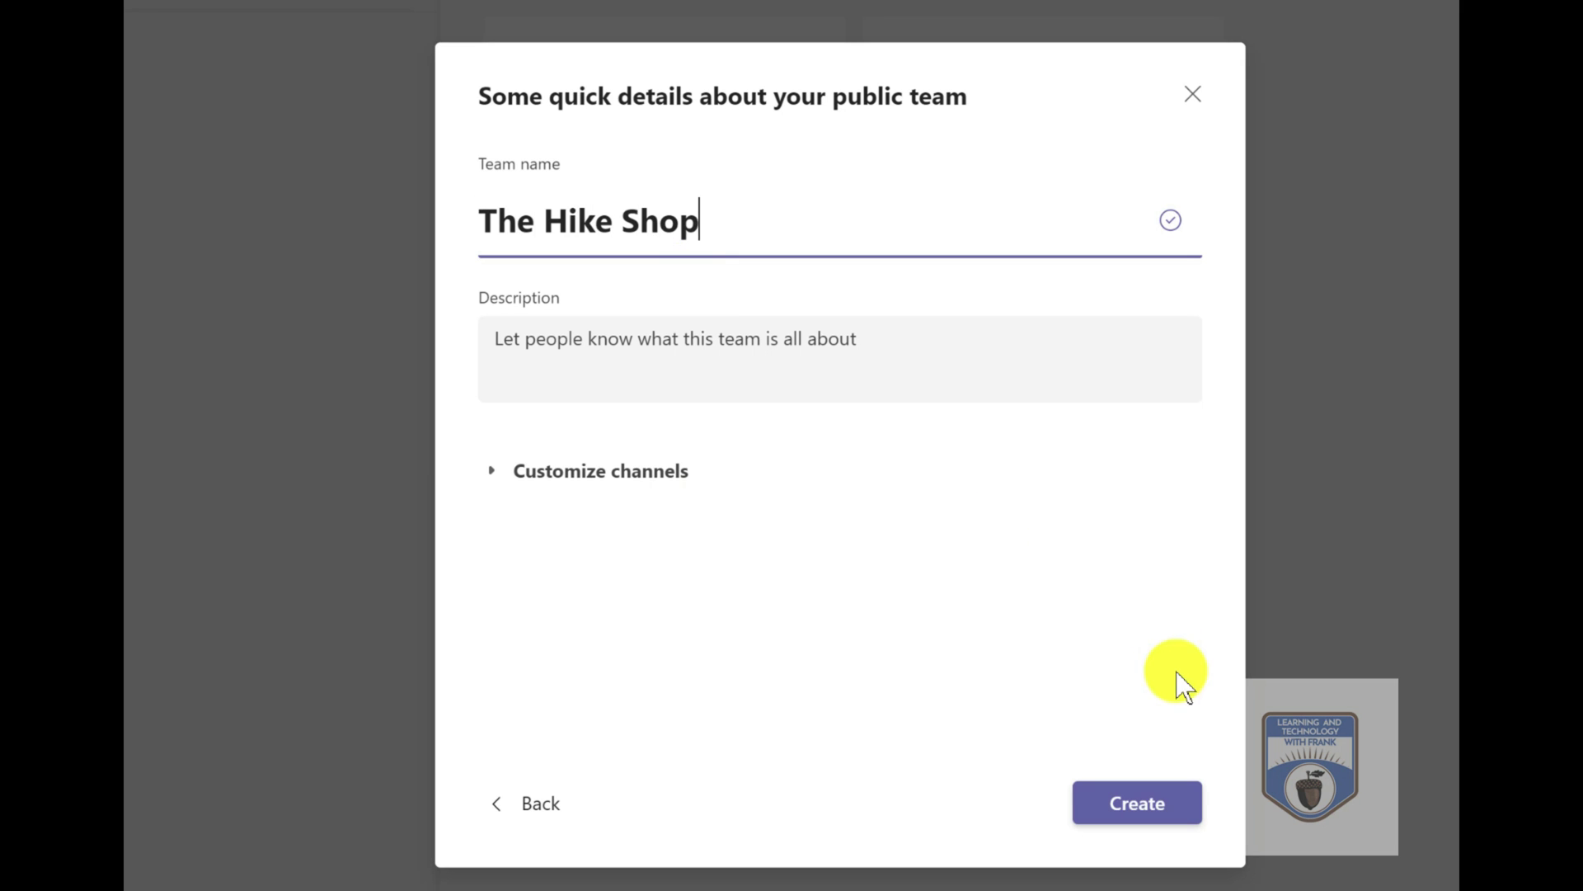
click(1150, 795)
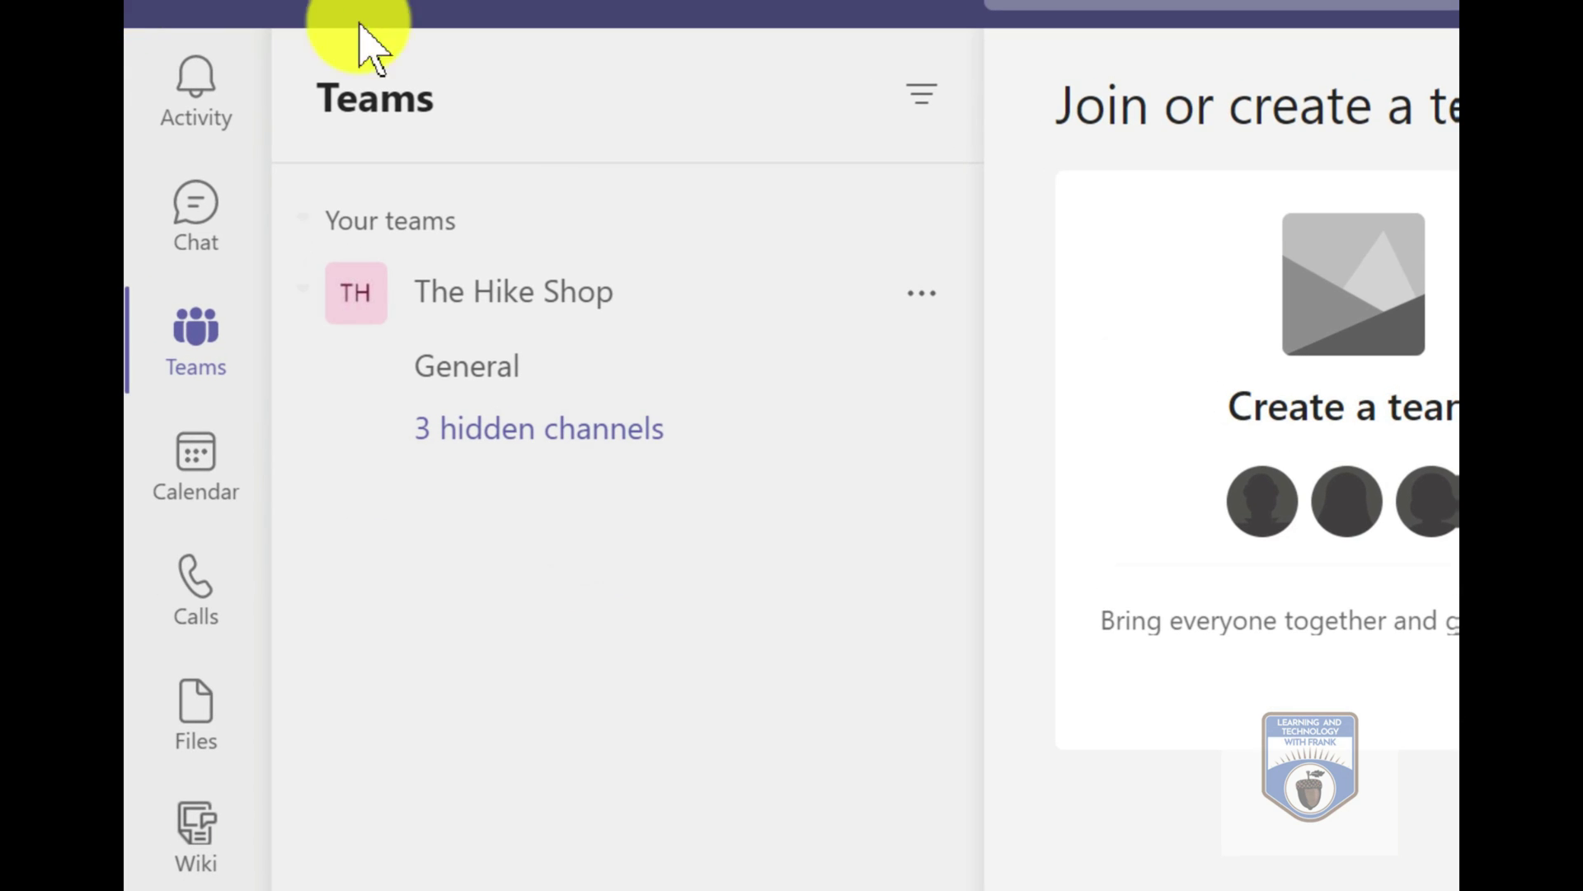
- Unhide the Learning, Store Readiness and Shift Handoff channels in The Hike Shop
click(528, 470)
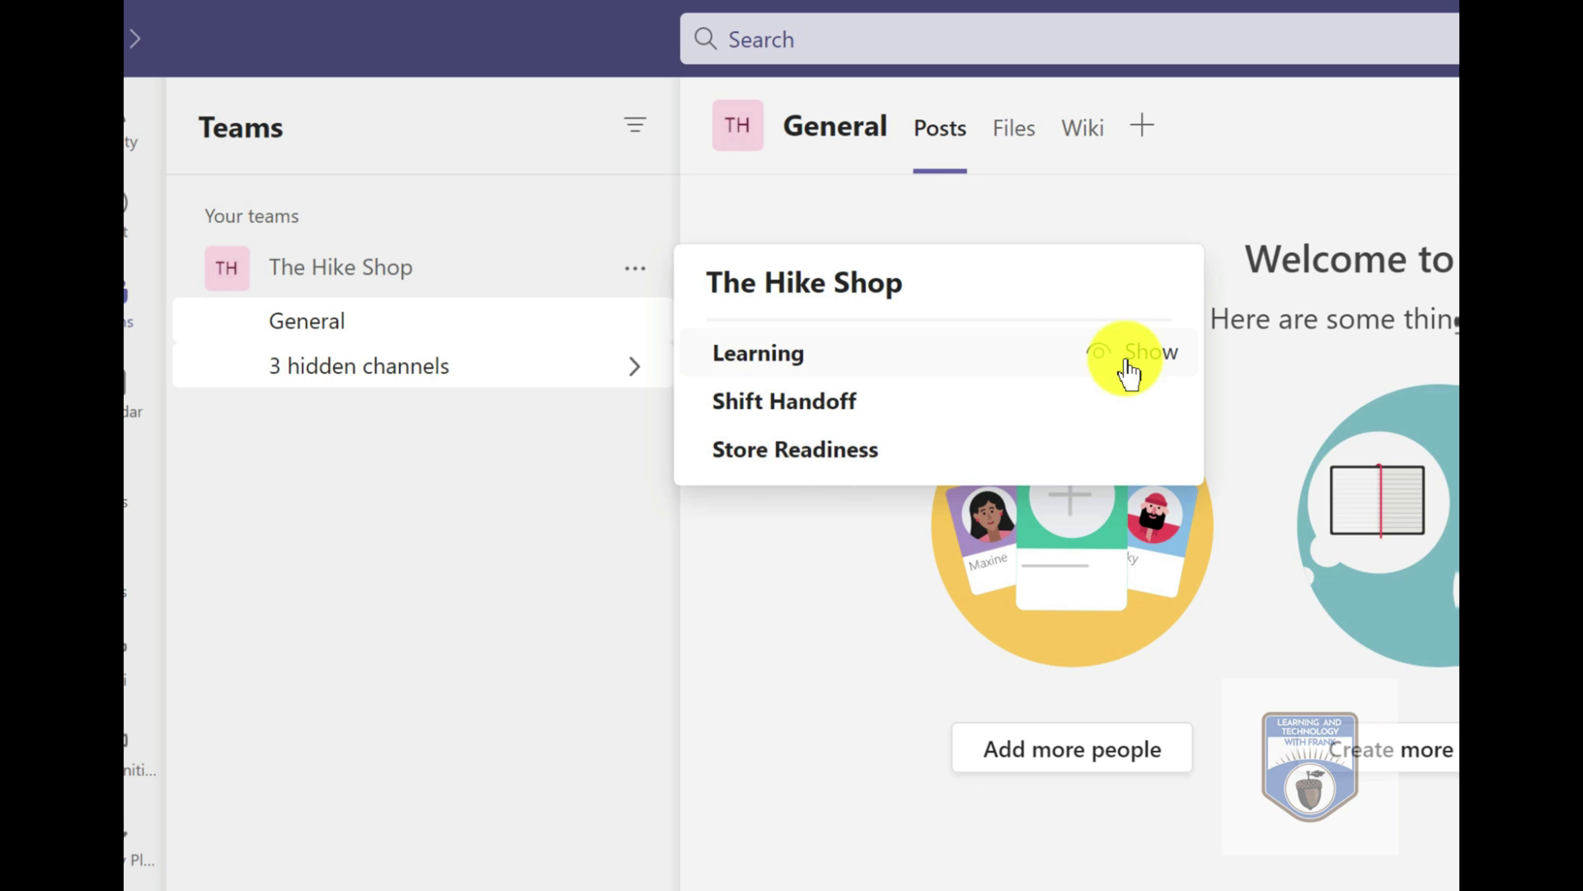
click(1103, 361)
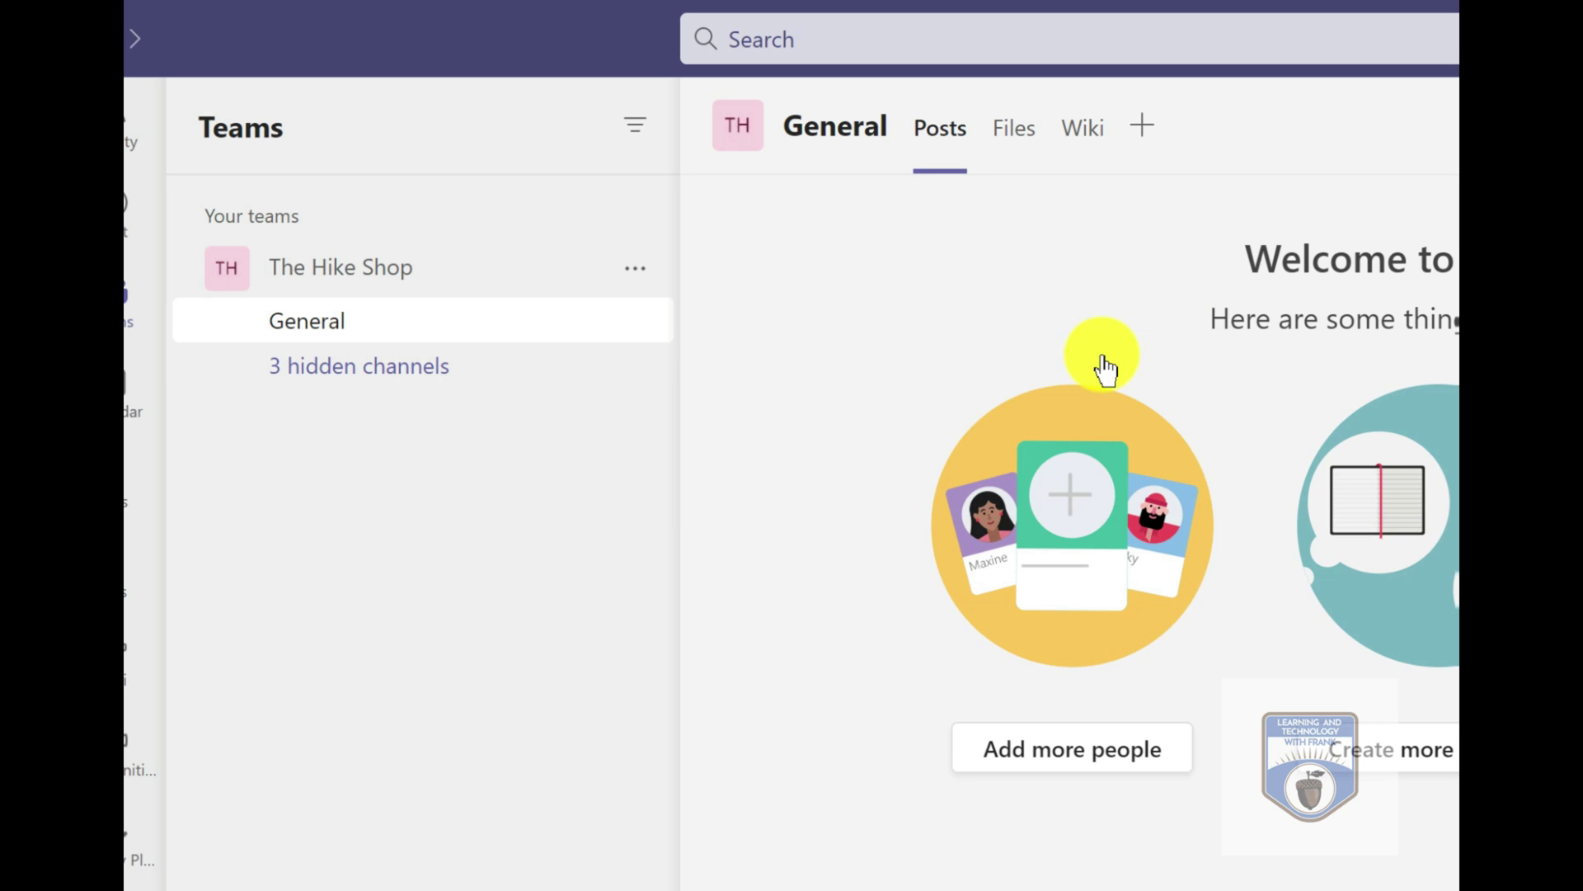
click(534, 381)
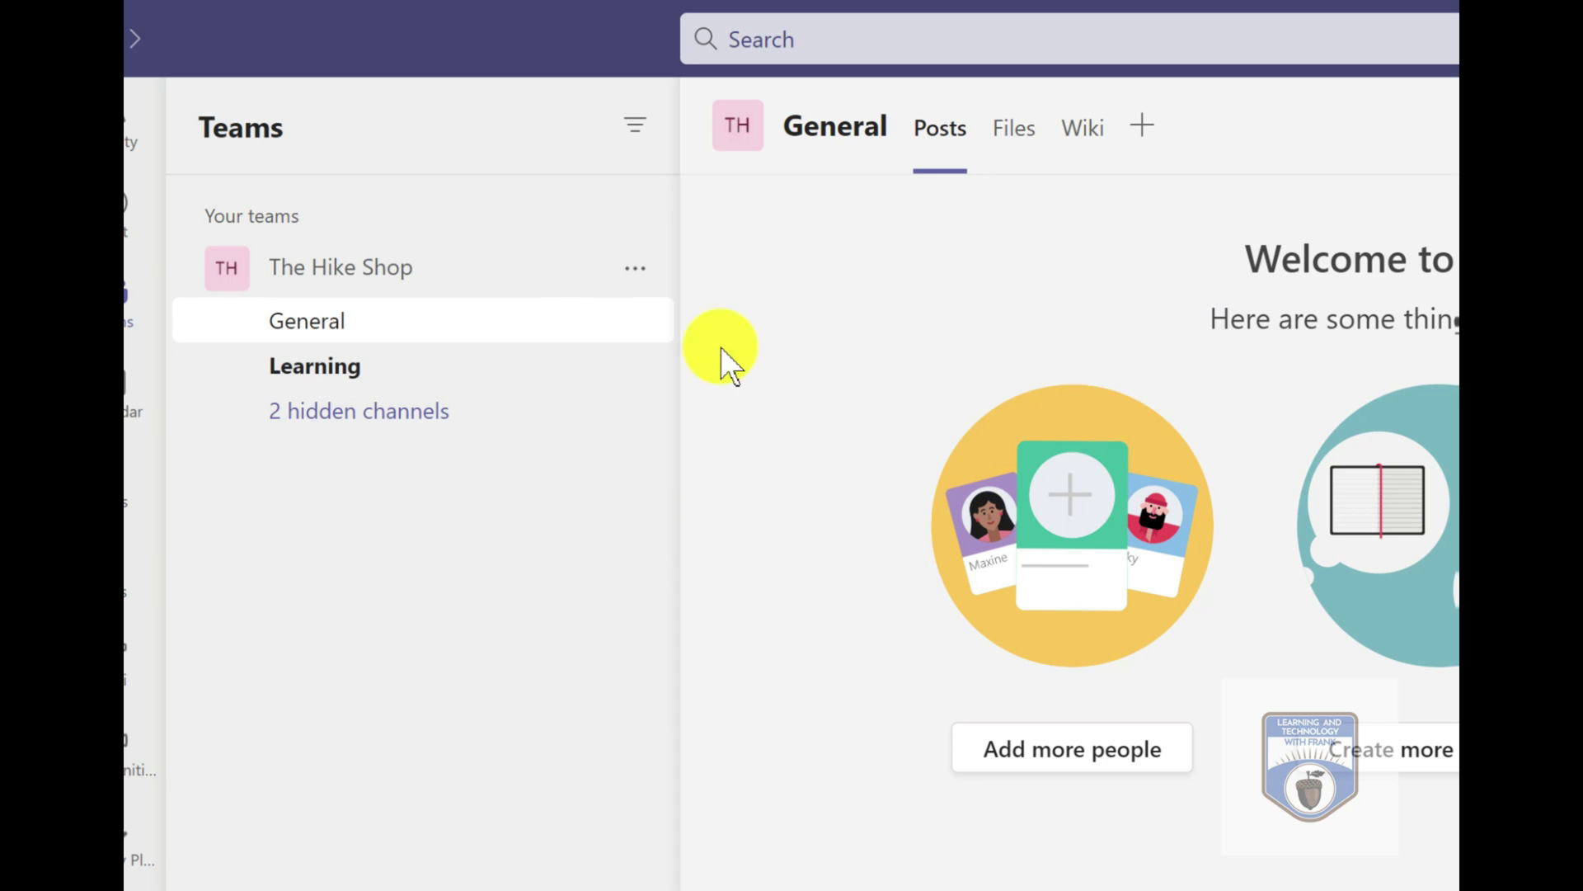
click(499, 417)
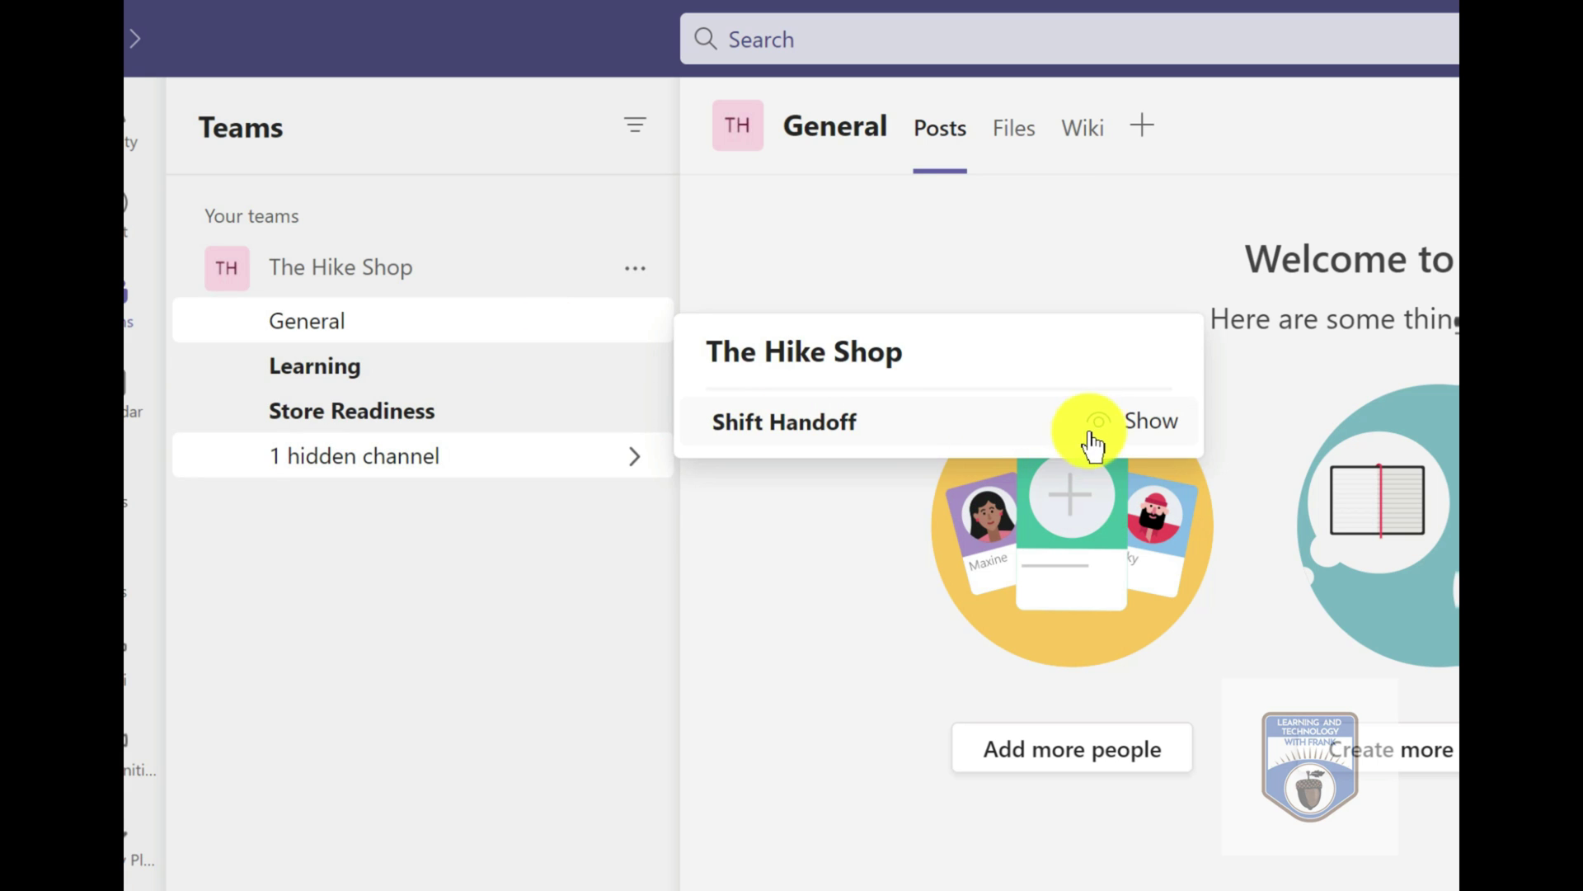
click(1074, 441)
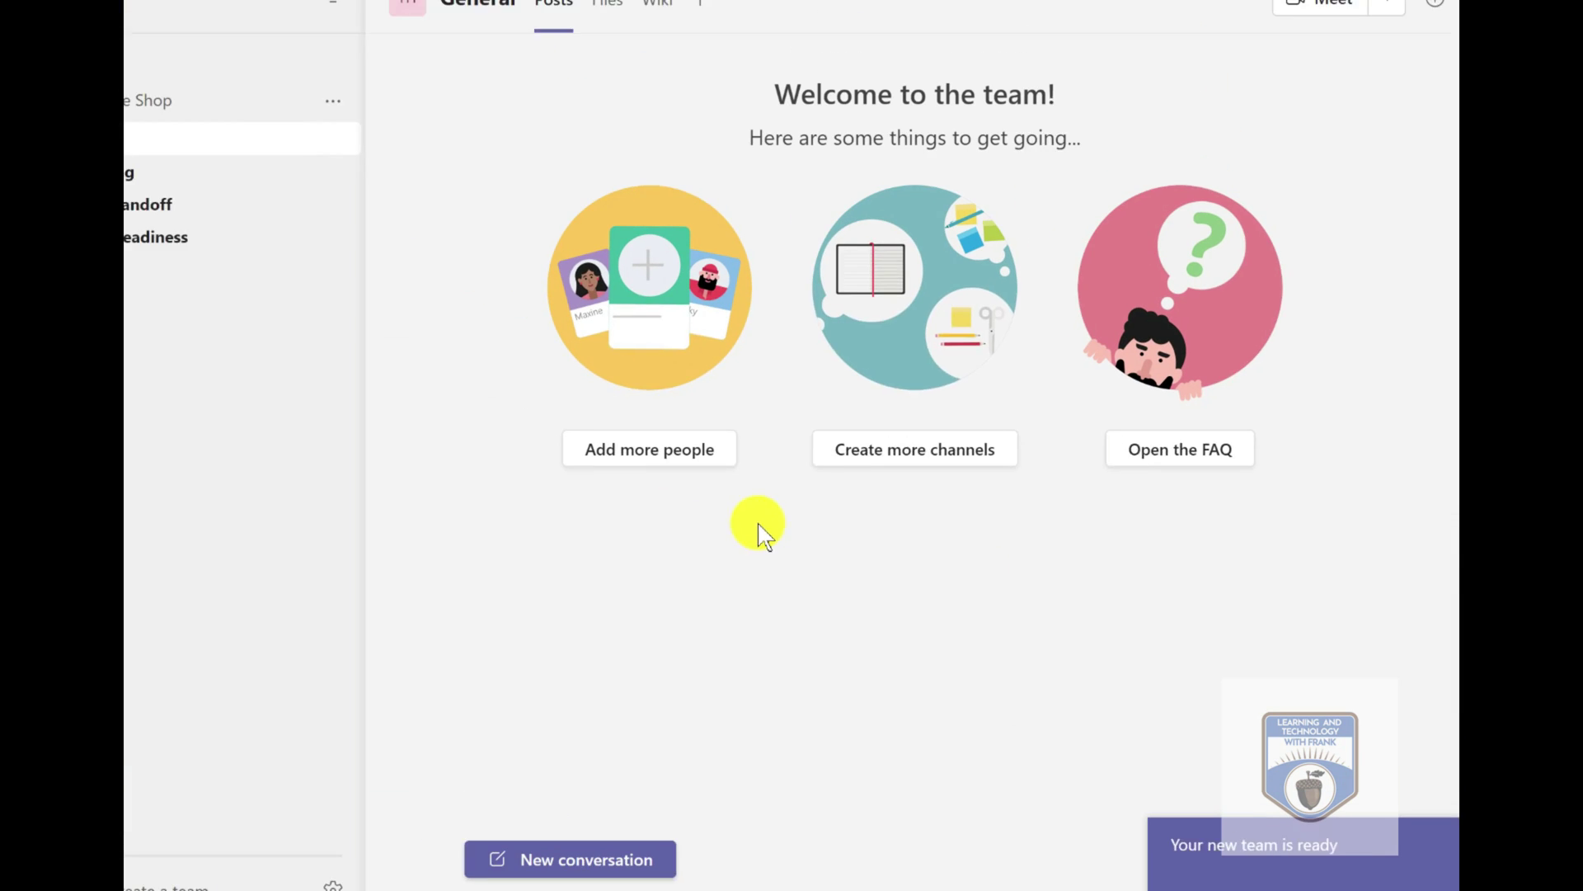
- Collapse The Hike Shop's channels and open its Manage team page showing 1 owner
click(258, 177)
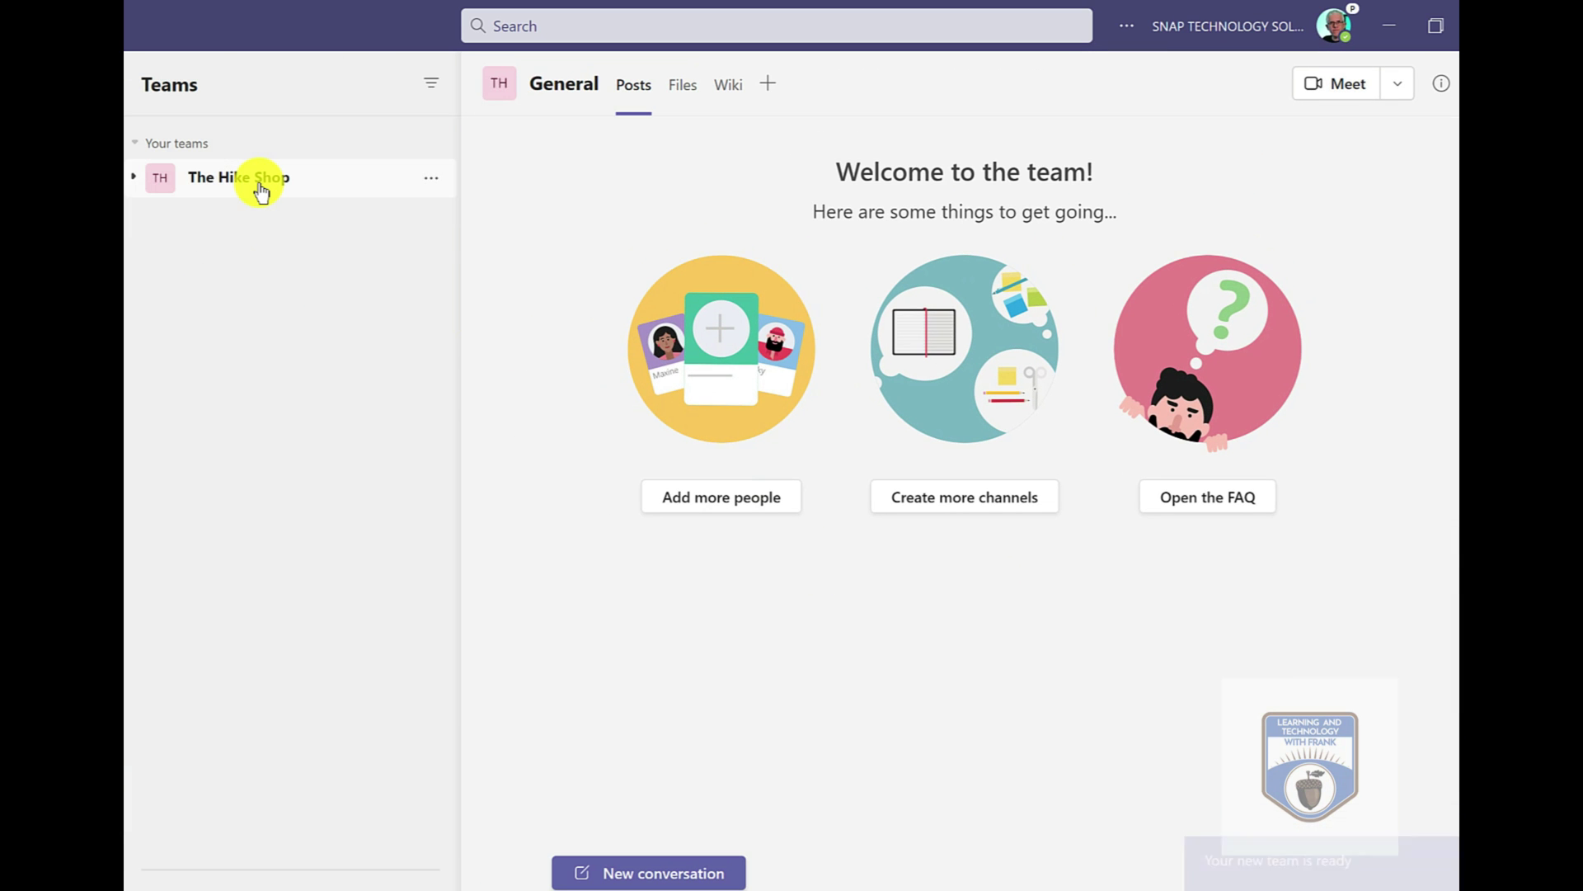
mouse_move(501, 91)
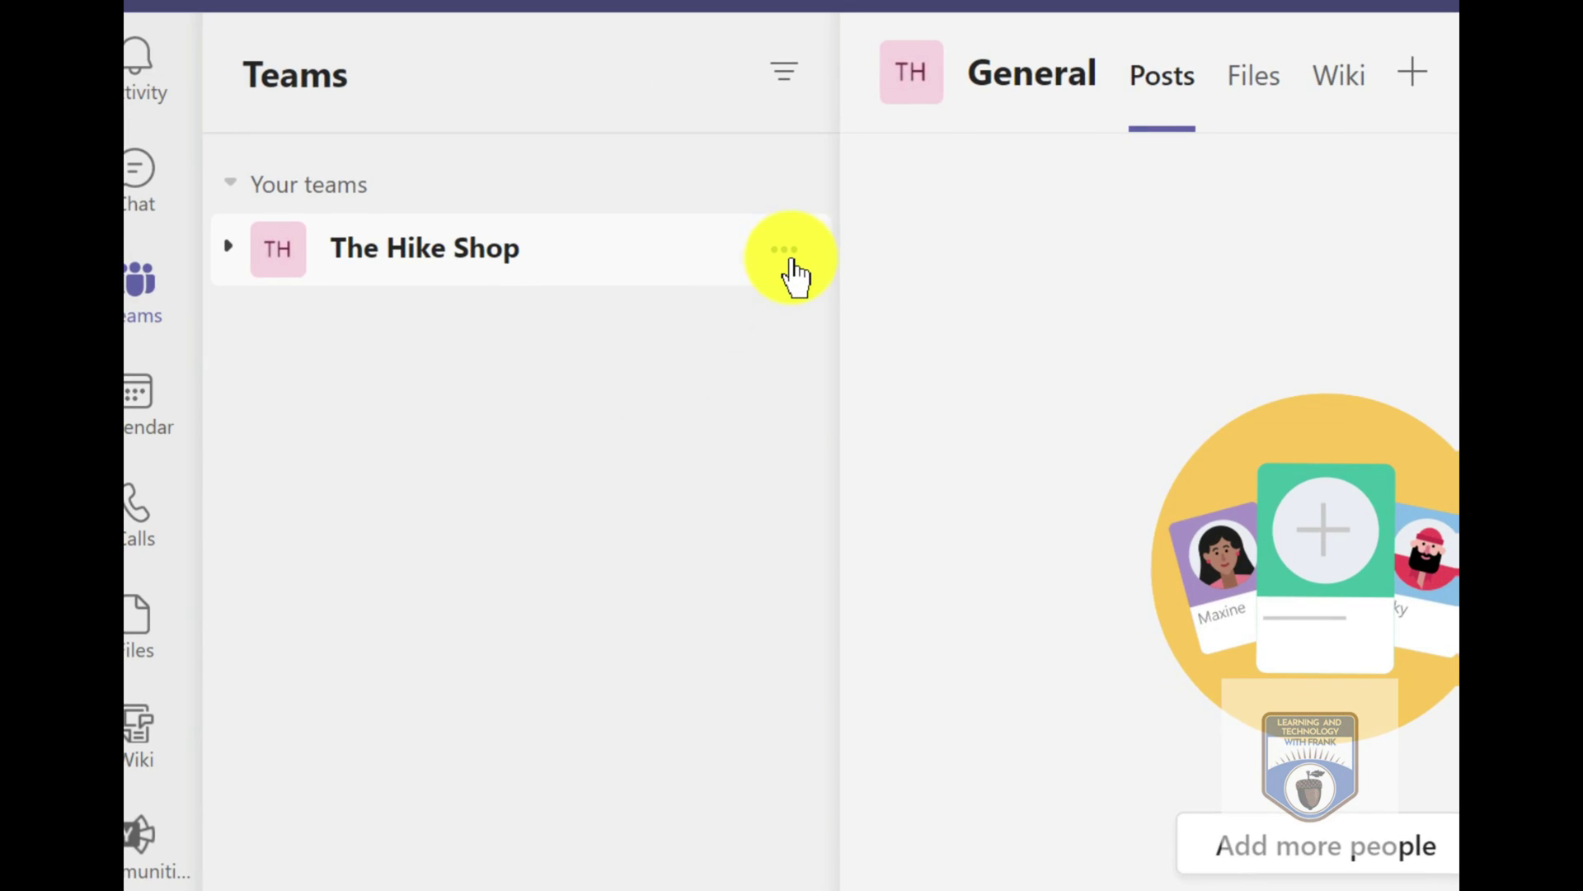
click(788, 254)
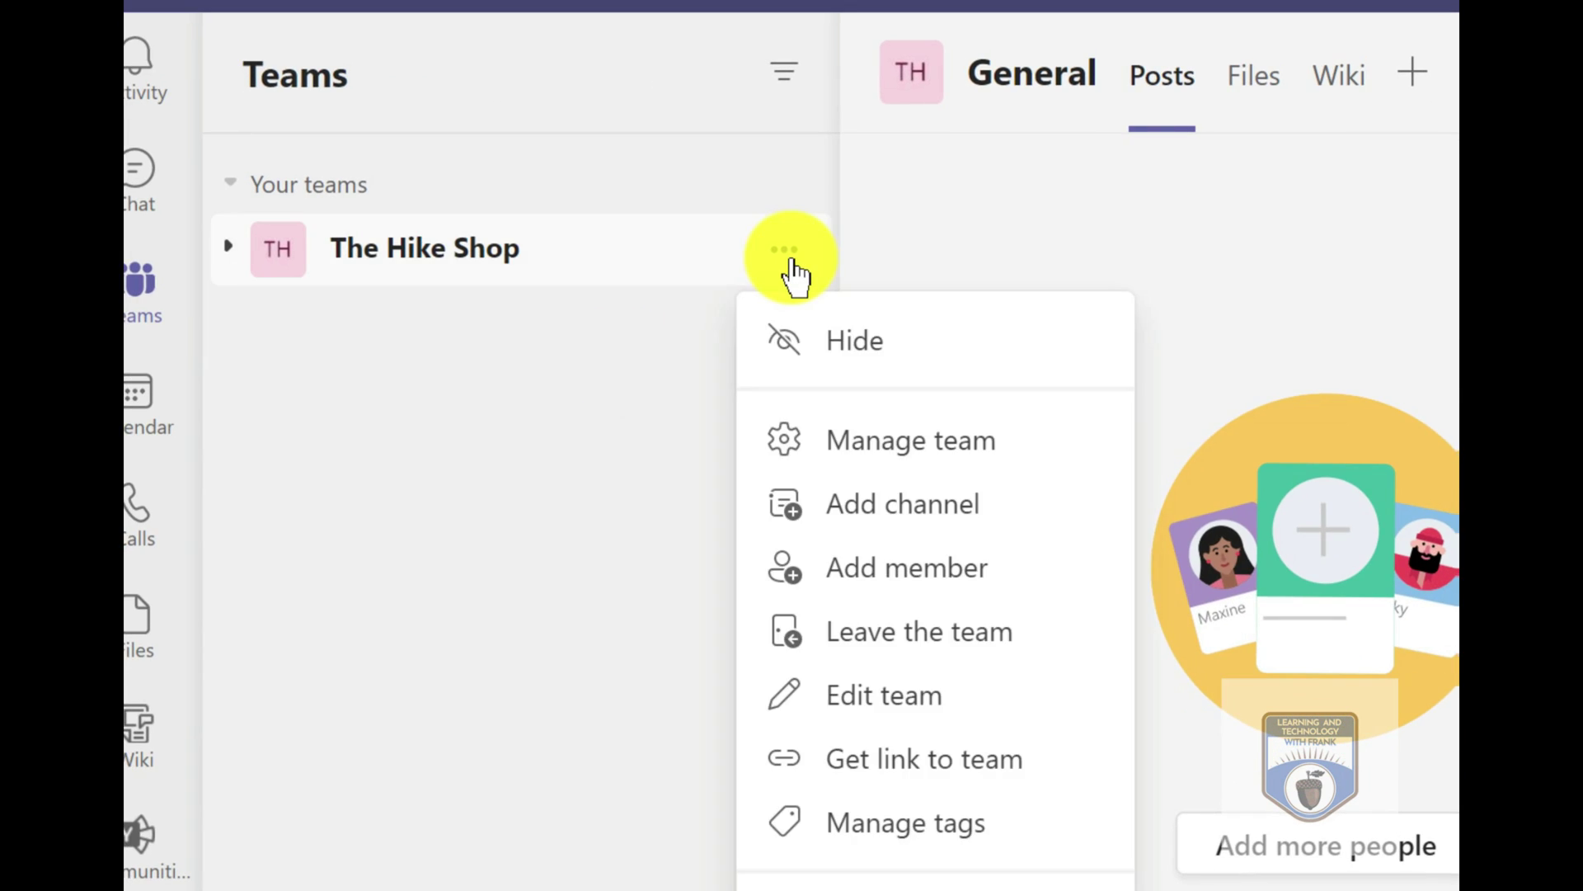
click(903, 441)
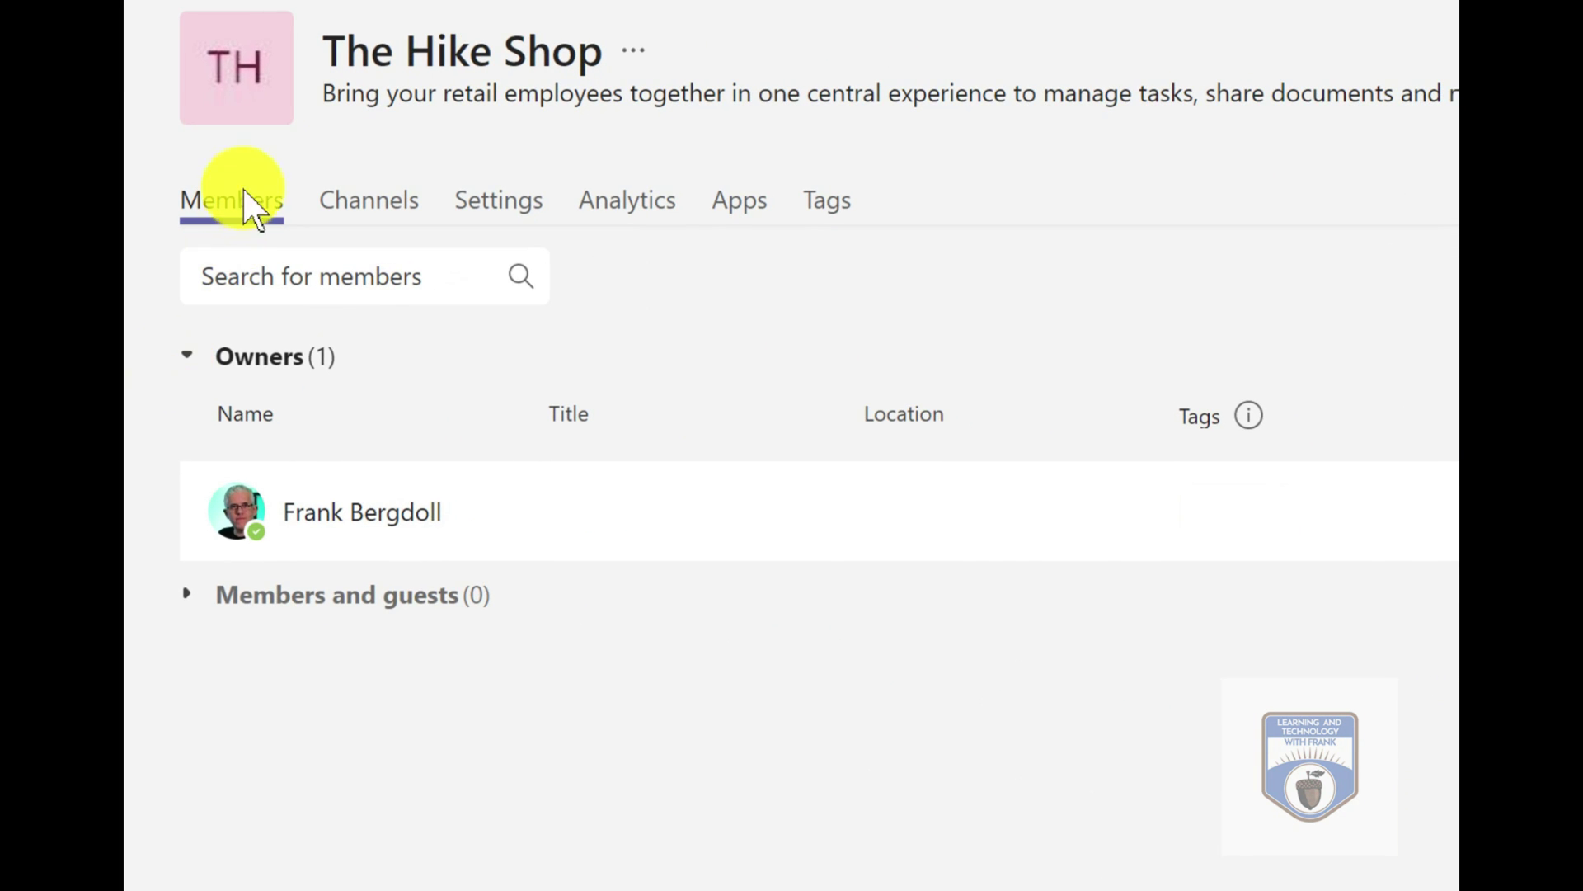
- Upload boots.png as The Hike Shop's team picture and save it
click(283, 99)
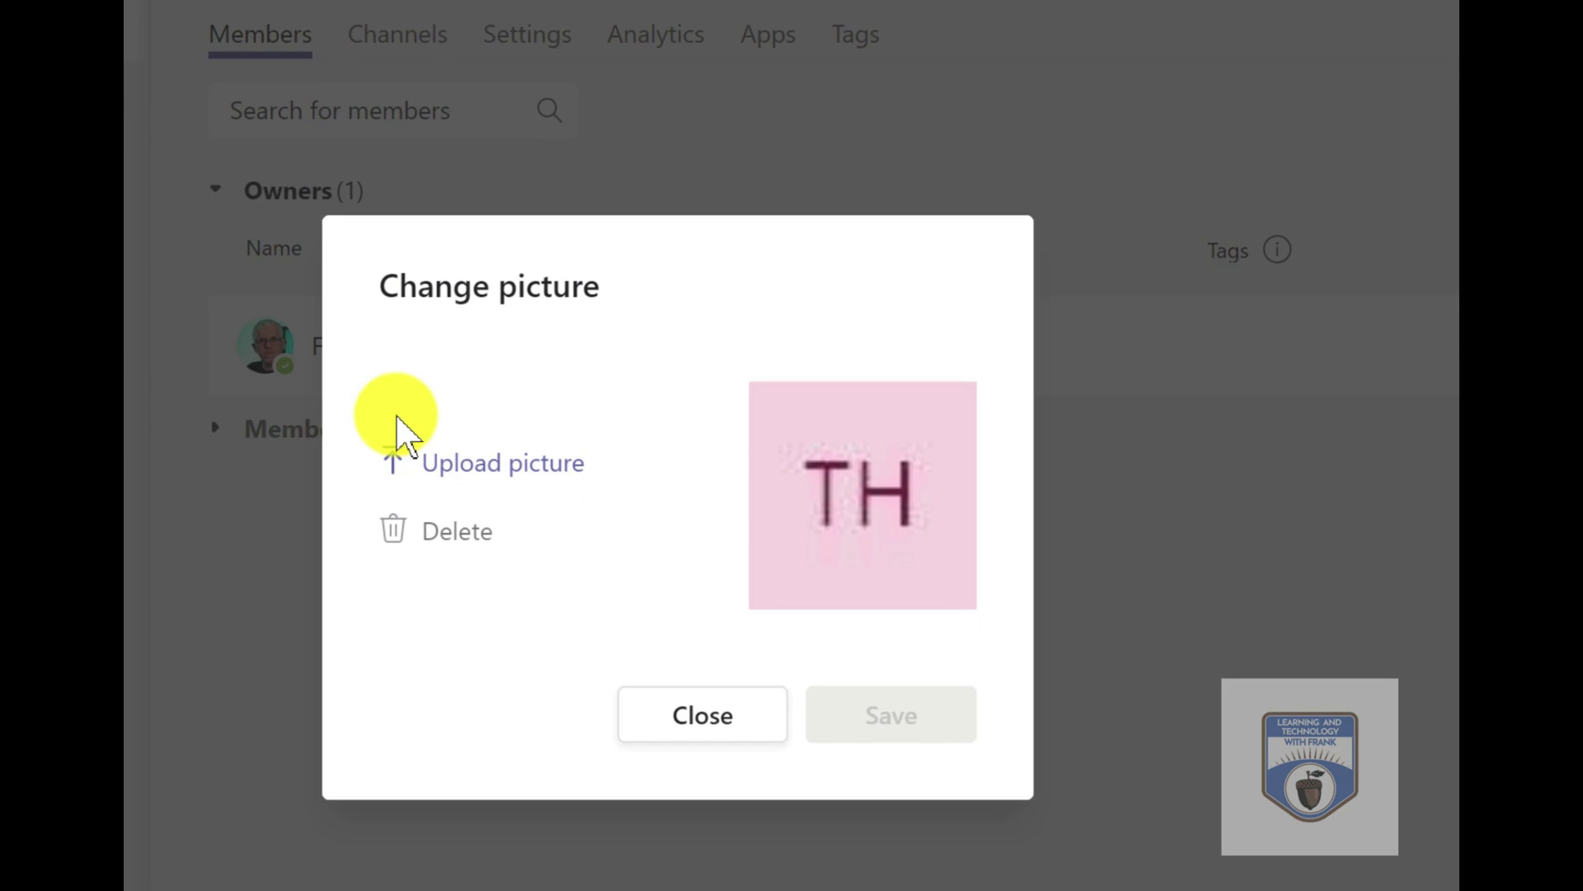
click(450, 501)
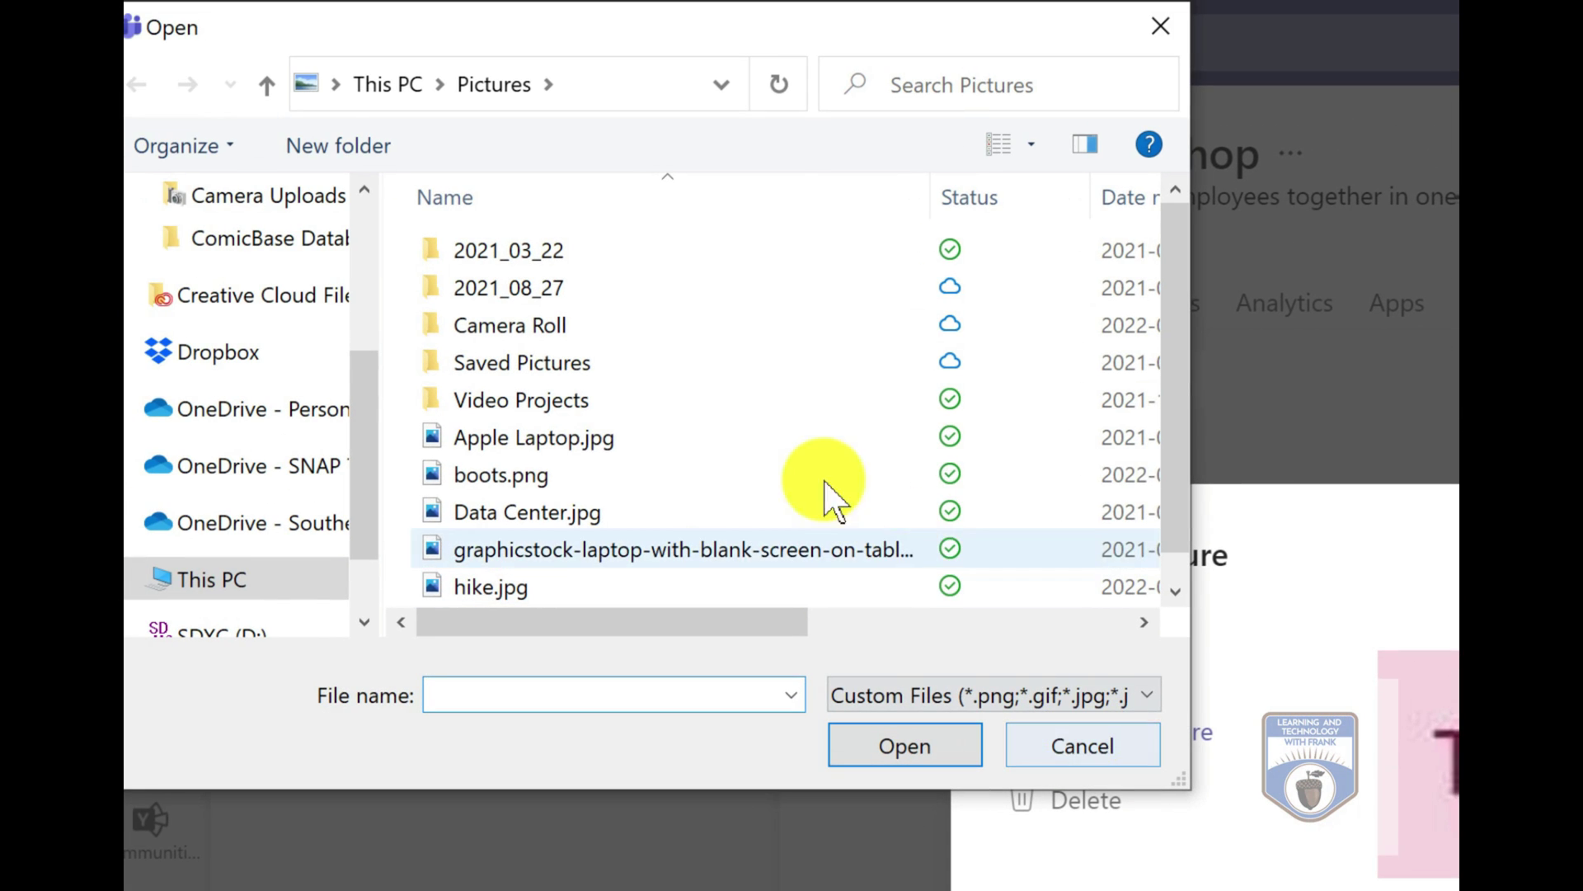
scroll(621, 480, down, 1)
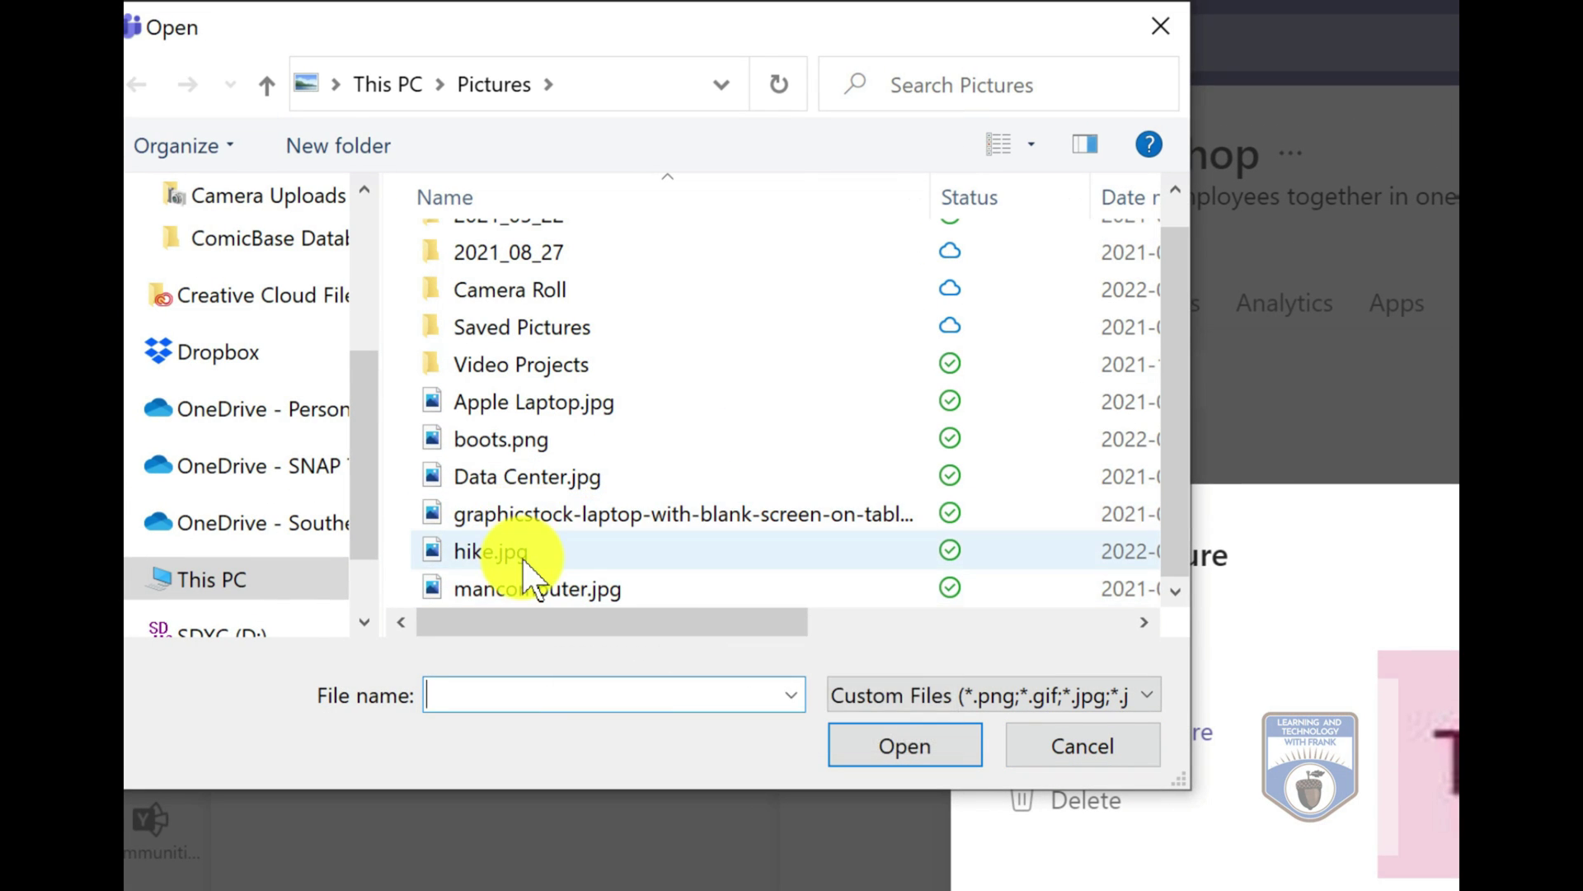
click(551, 445)
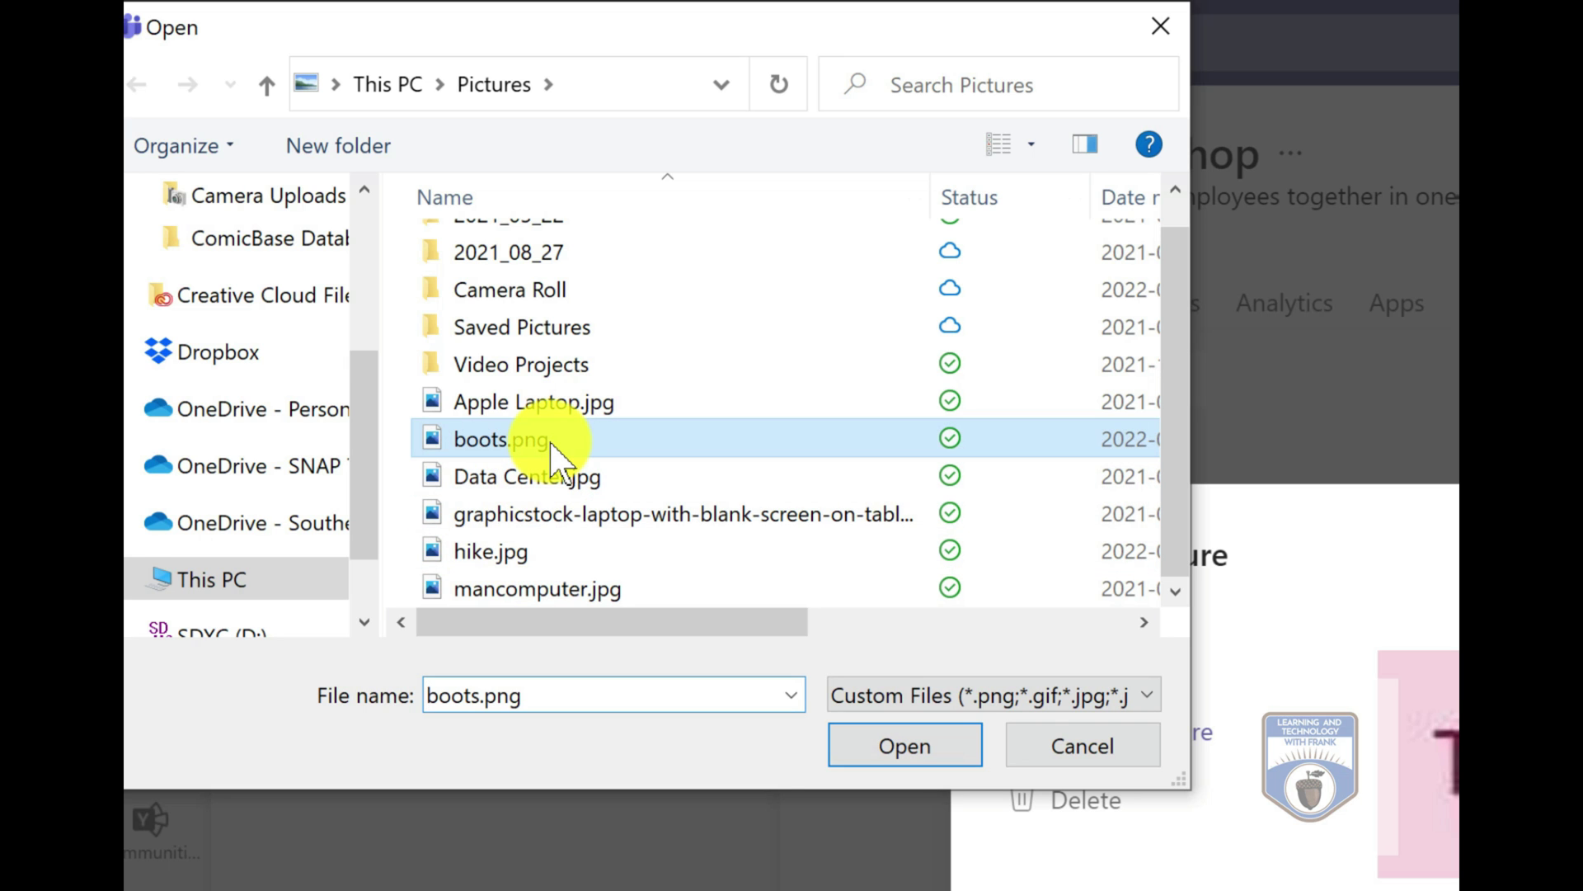
click(926, 744)
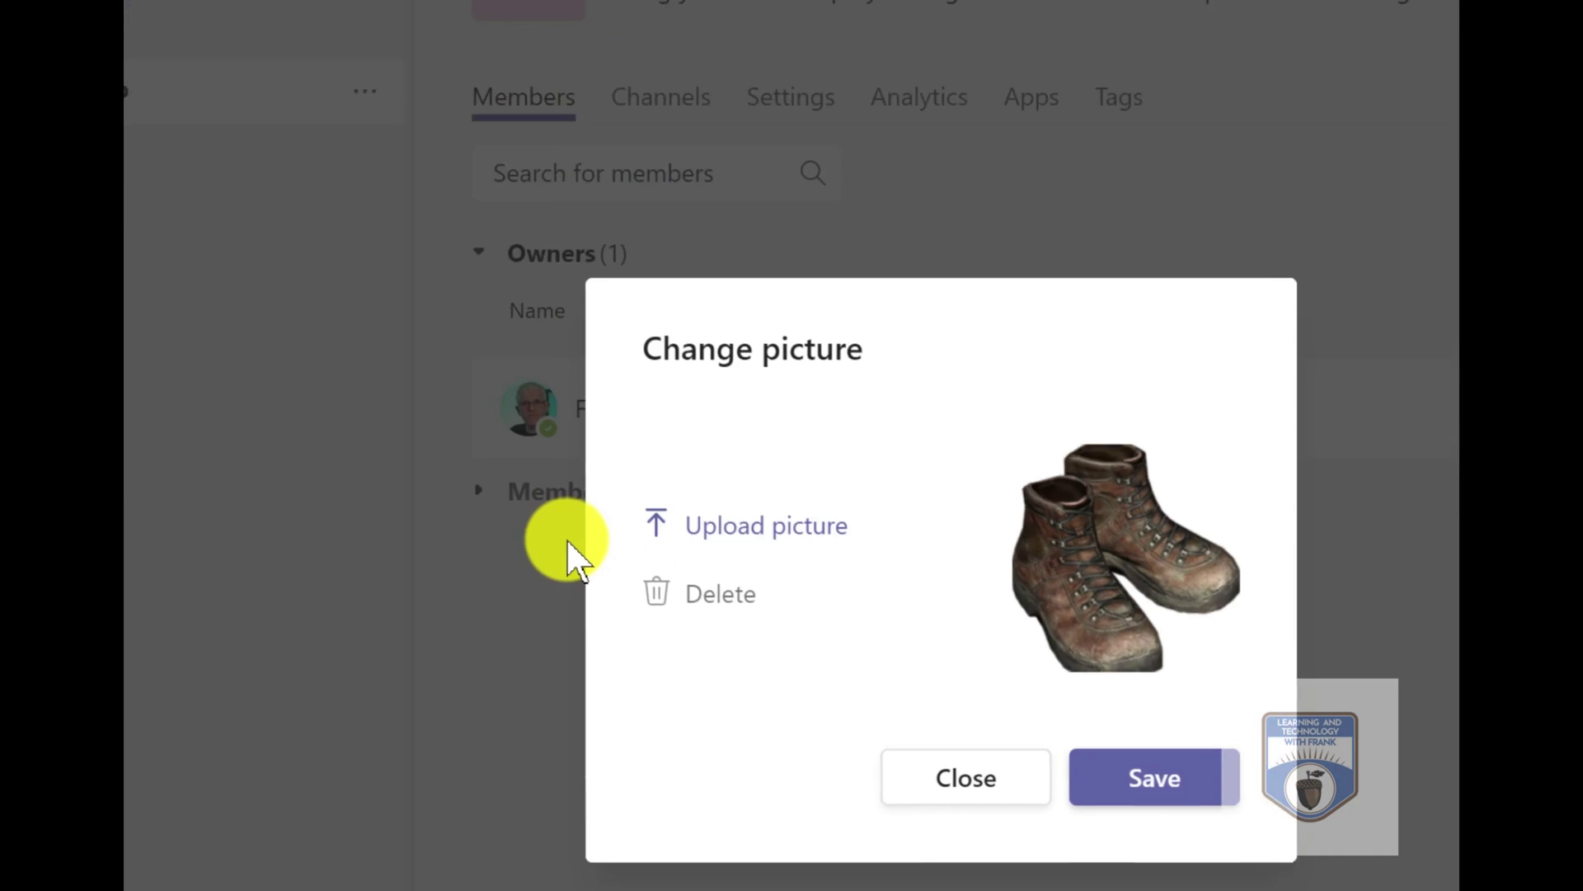
click(977, 672)
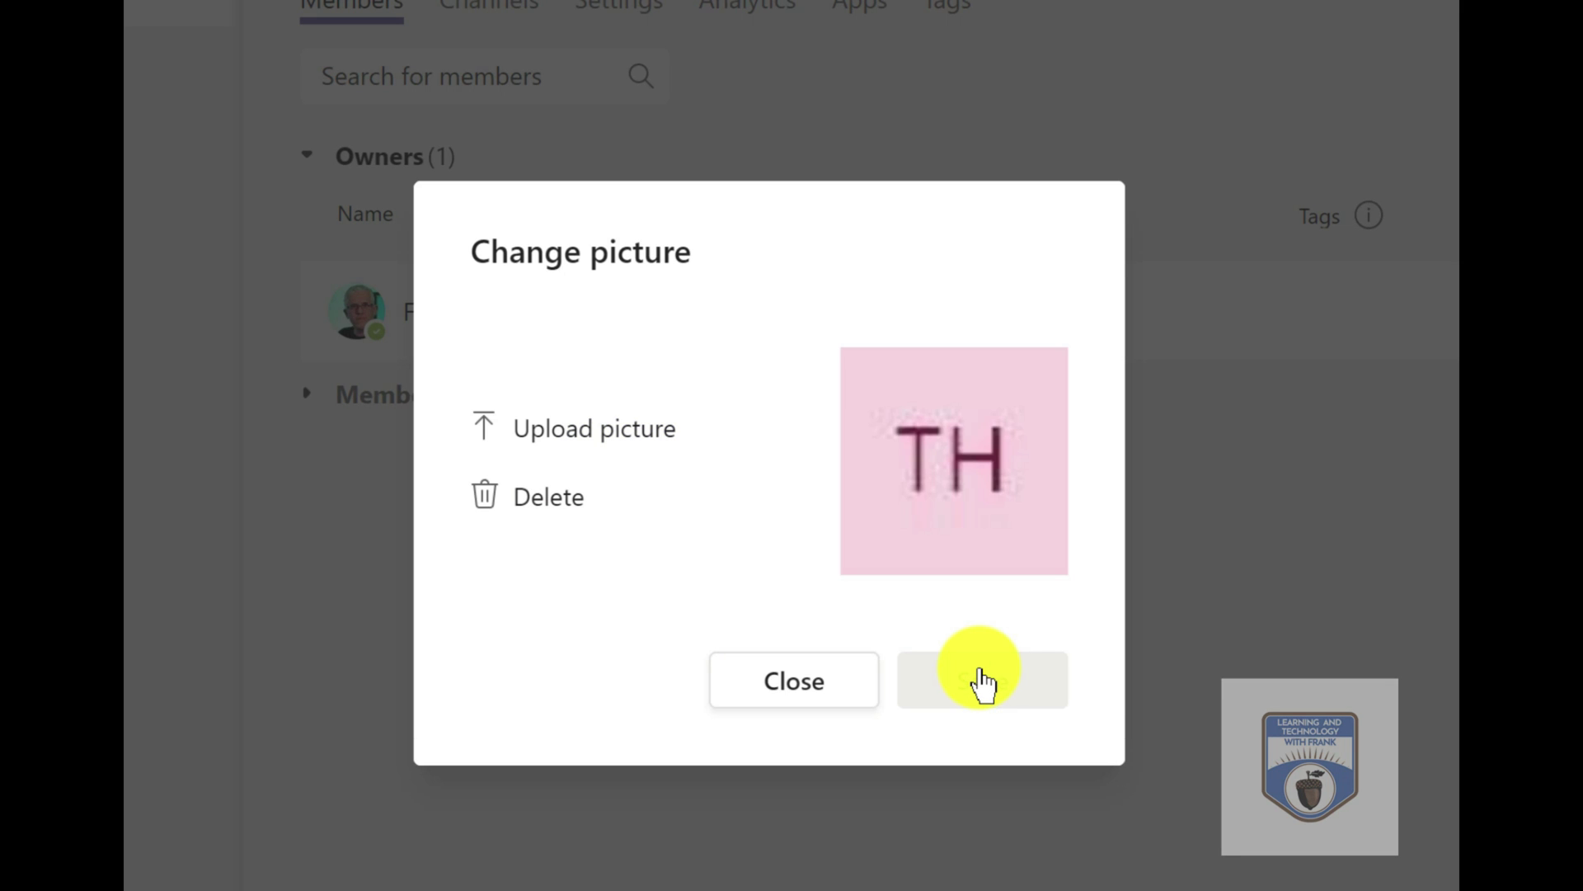
click(784, 672)
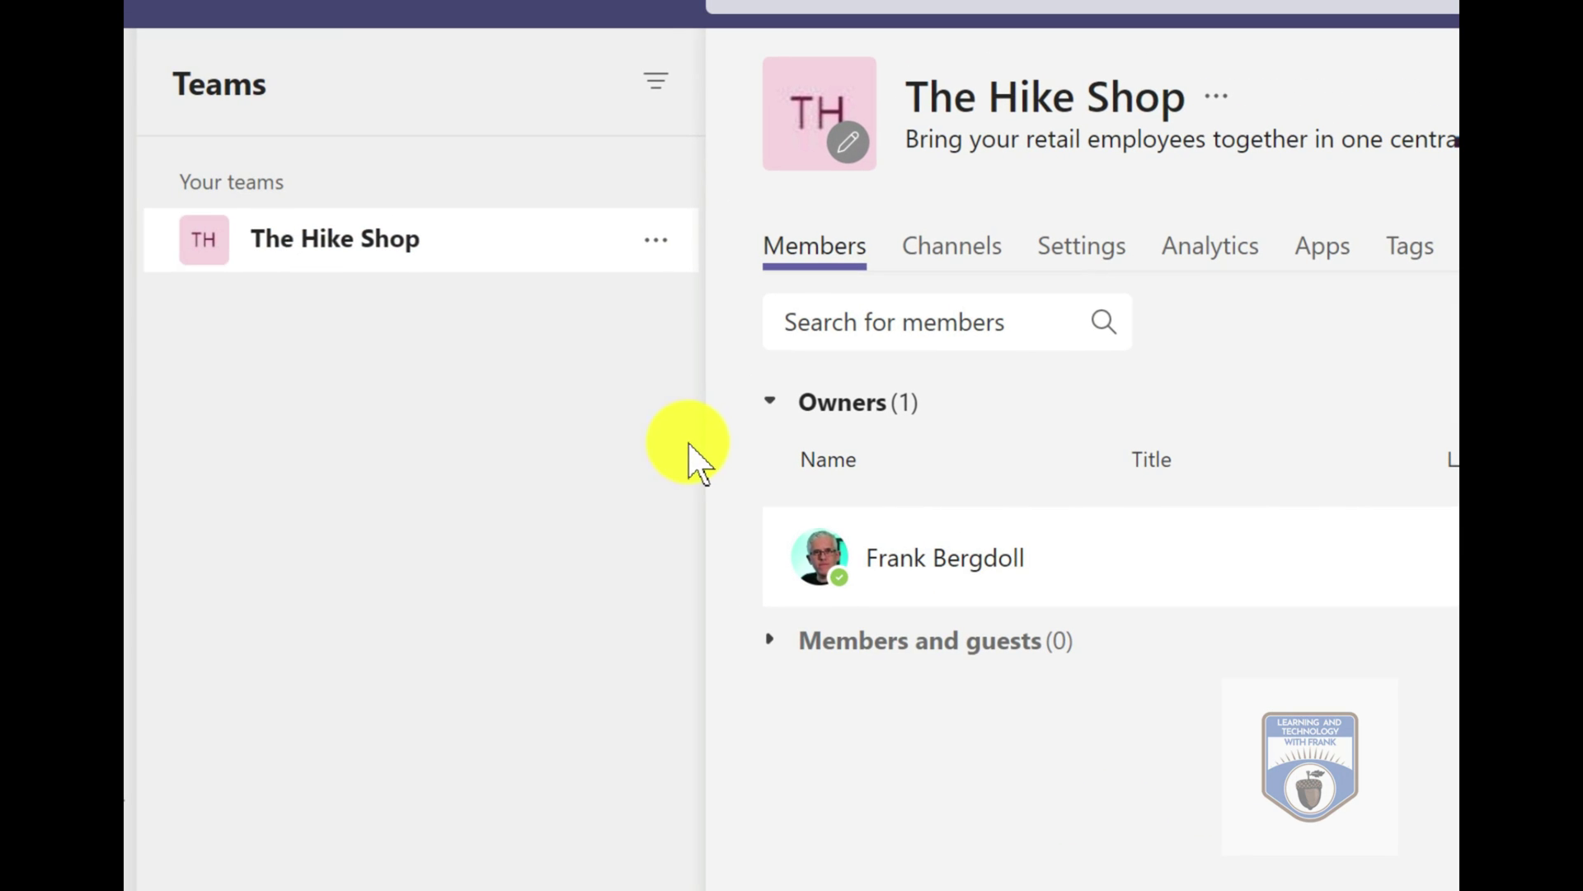
- Add a Standard 'Hiking Maps' channel, described 'Store maps for hikers', automatically shown to everyone
click(166, 246)
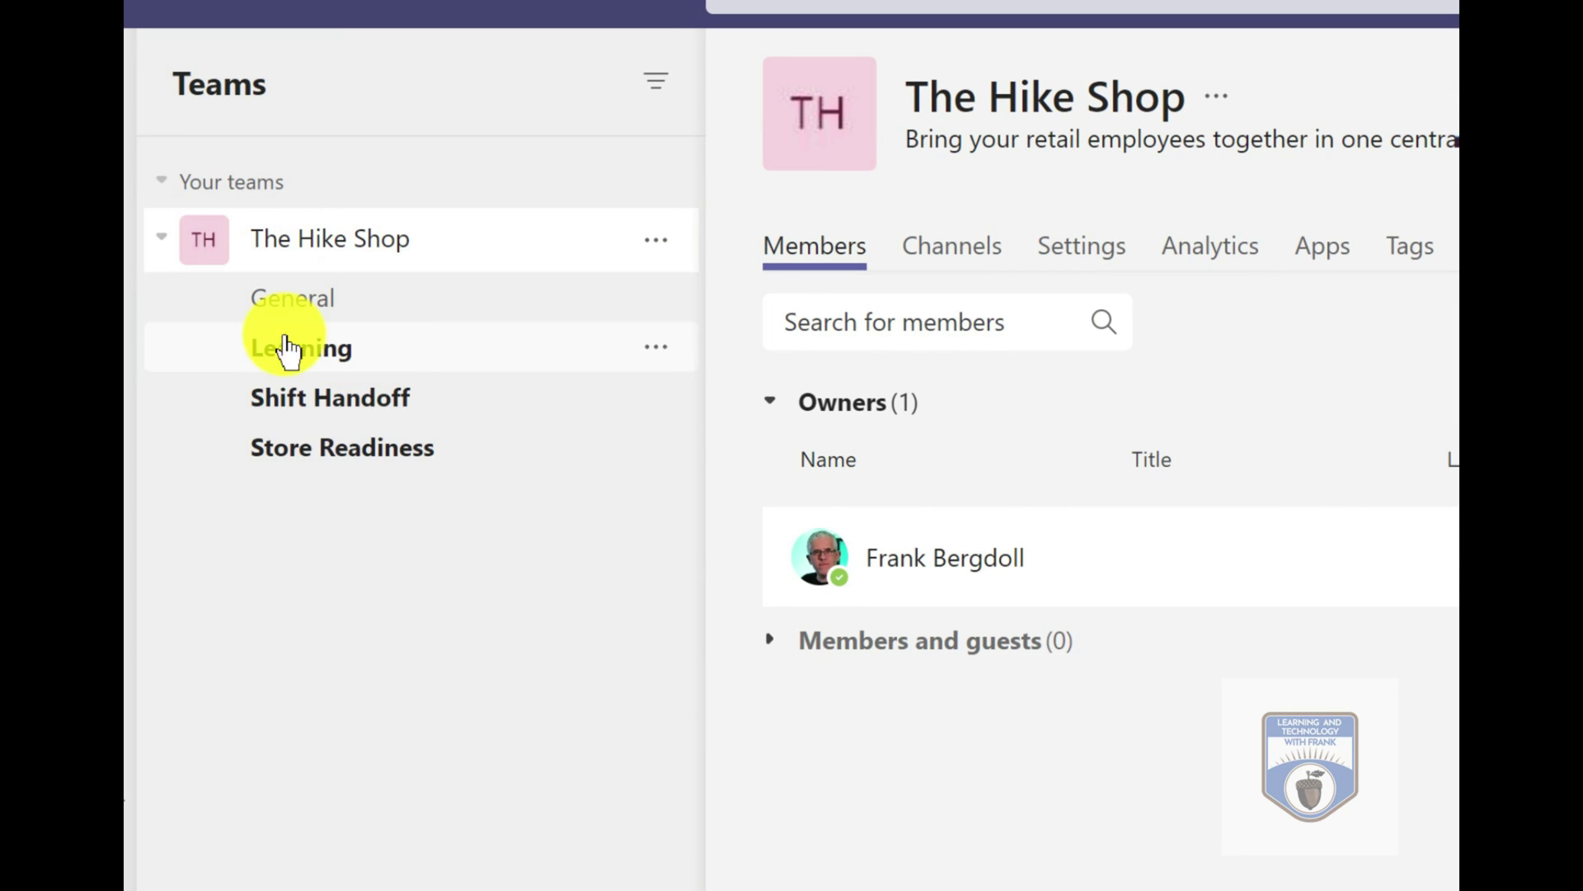
click(318, 360)
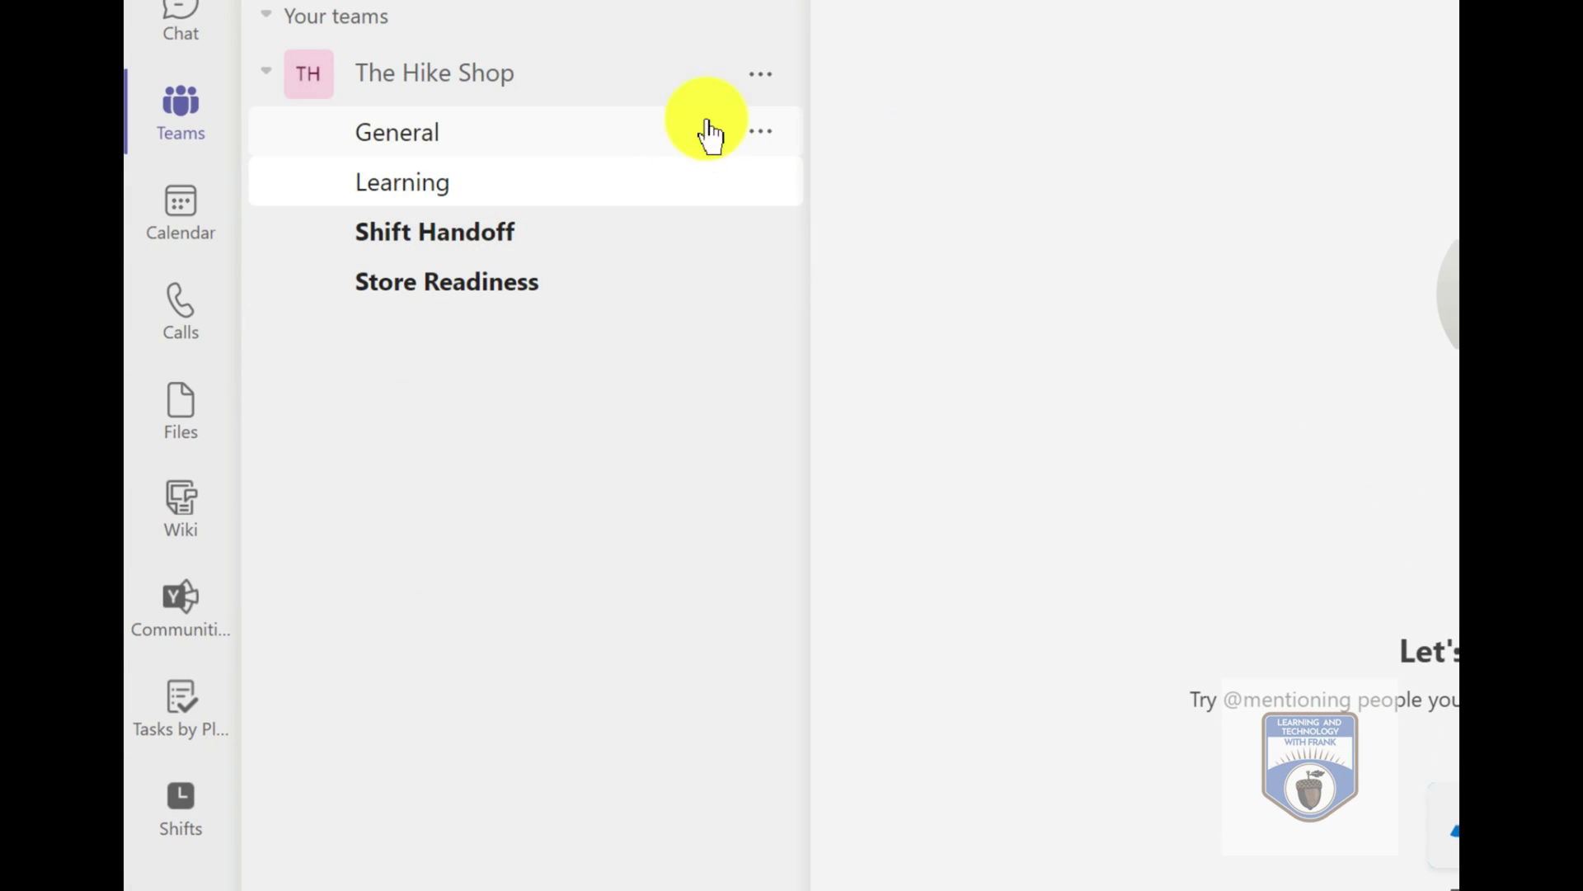
click(762, 78)
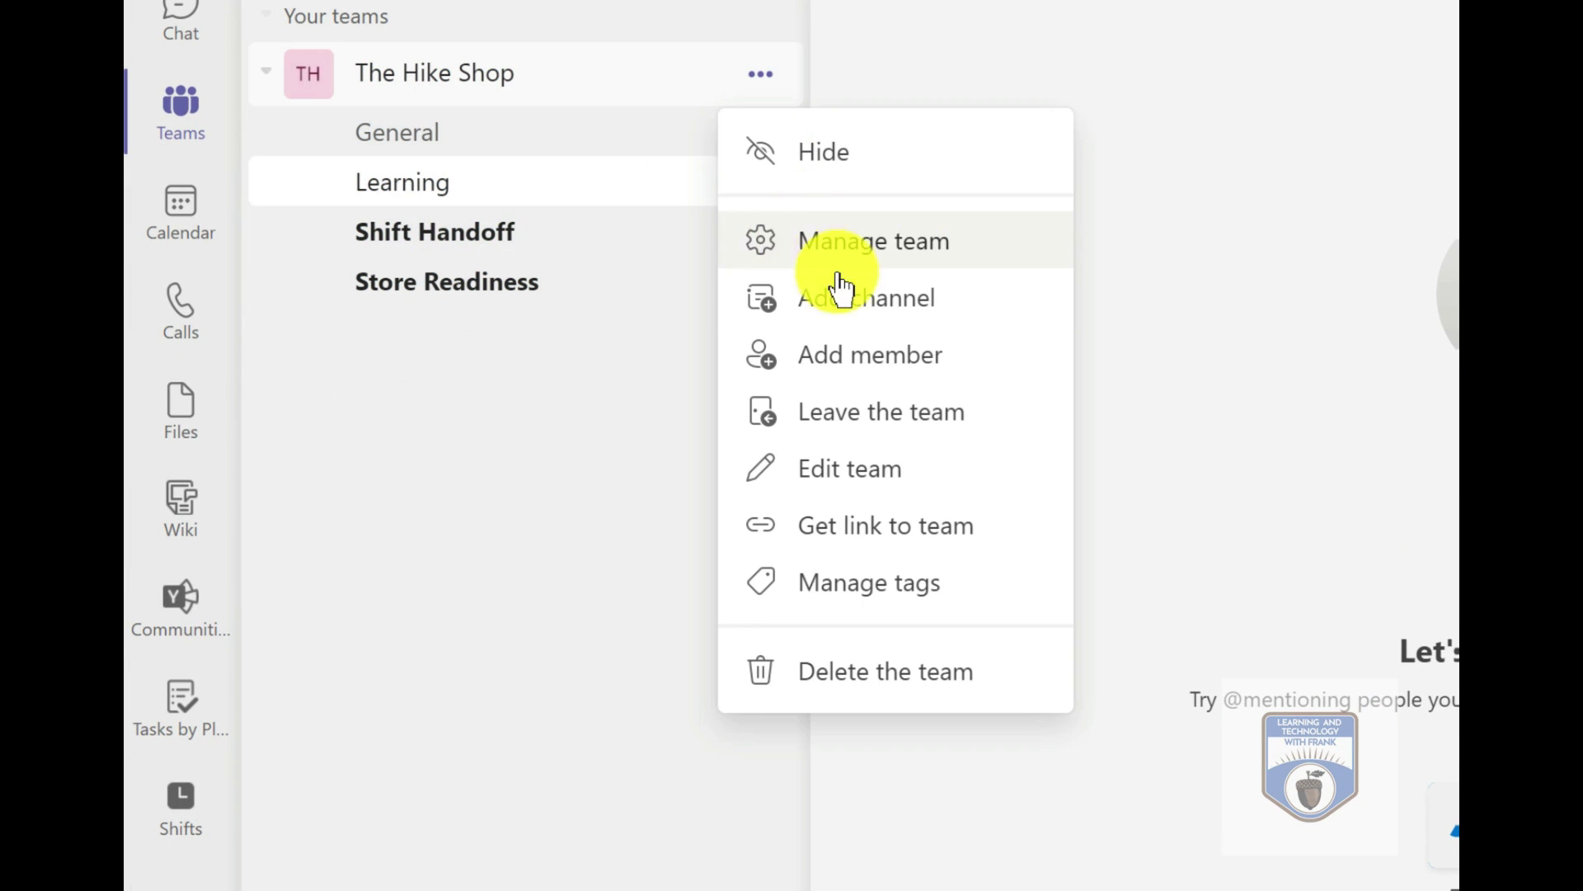
click(867, 310)
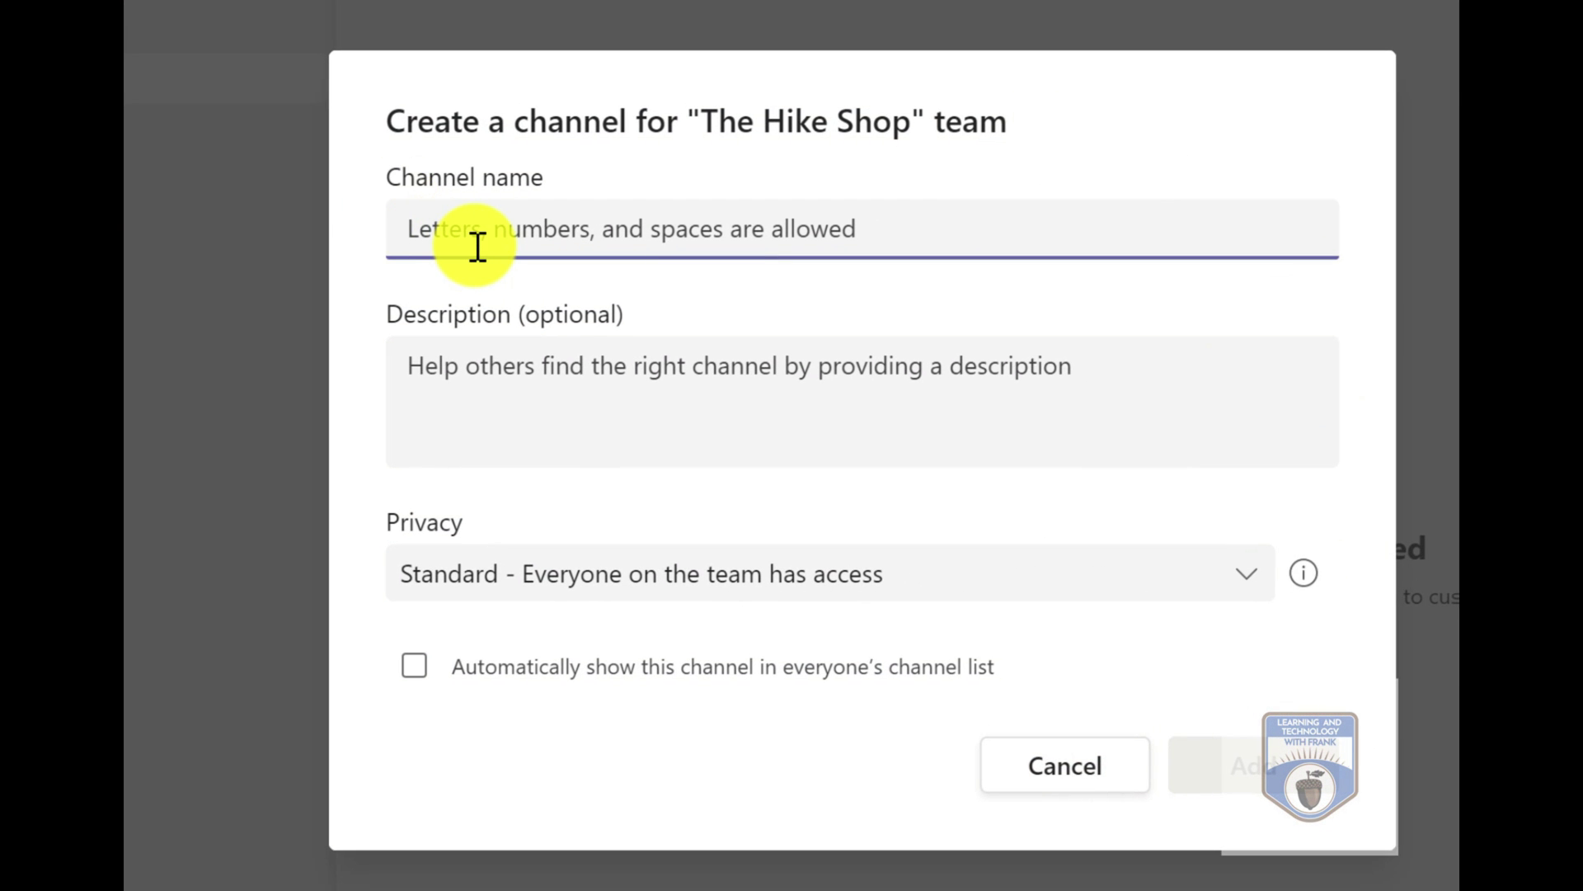
text(Hiking Maps)
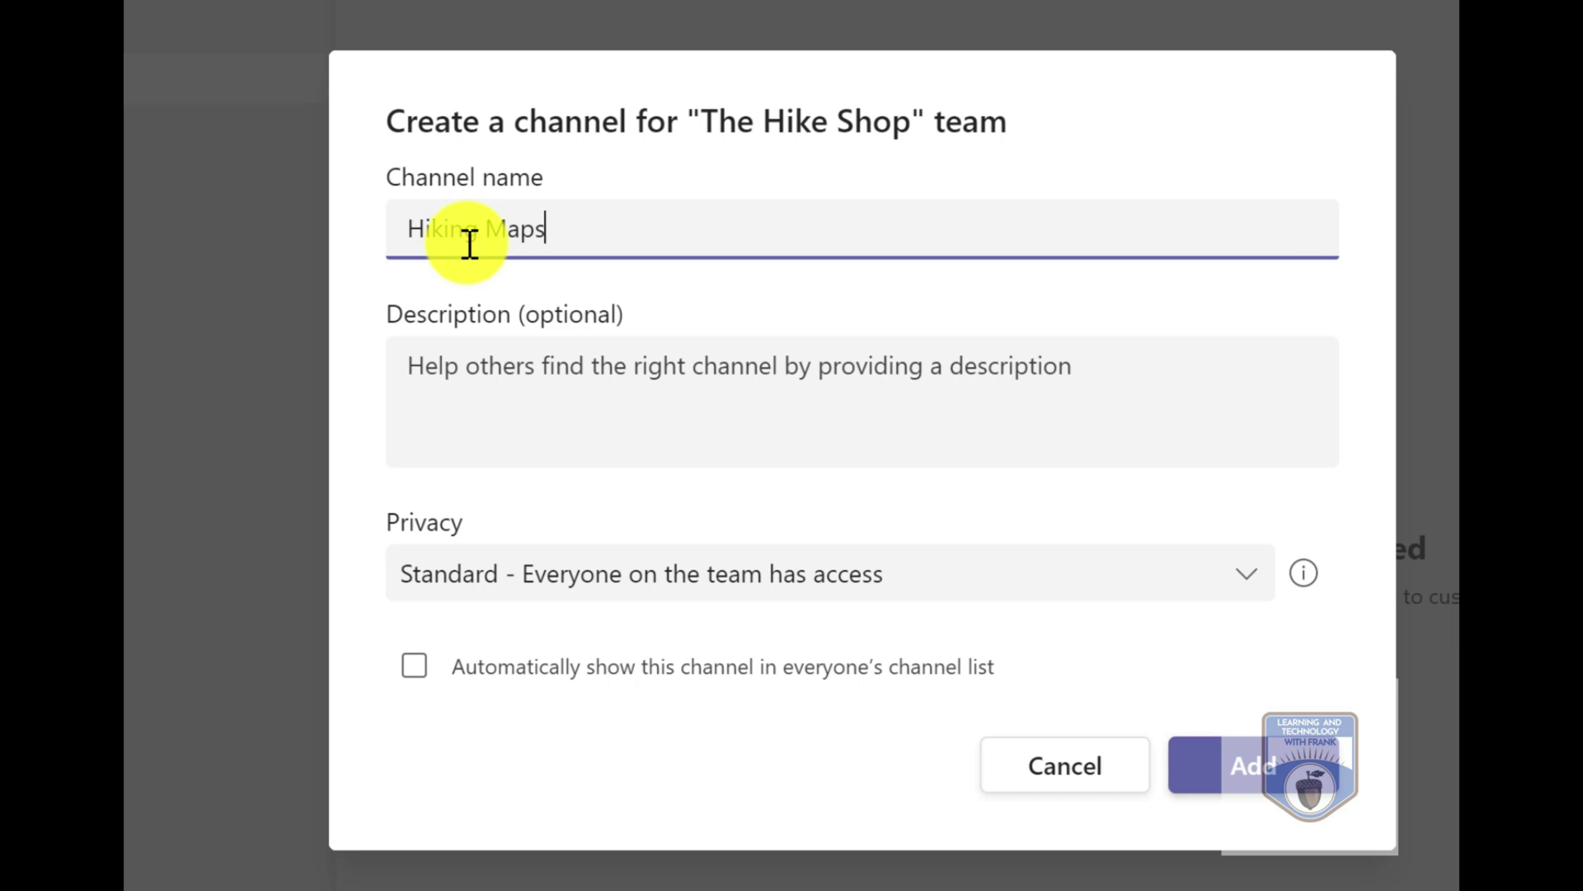
click(535, 377)
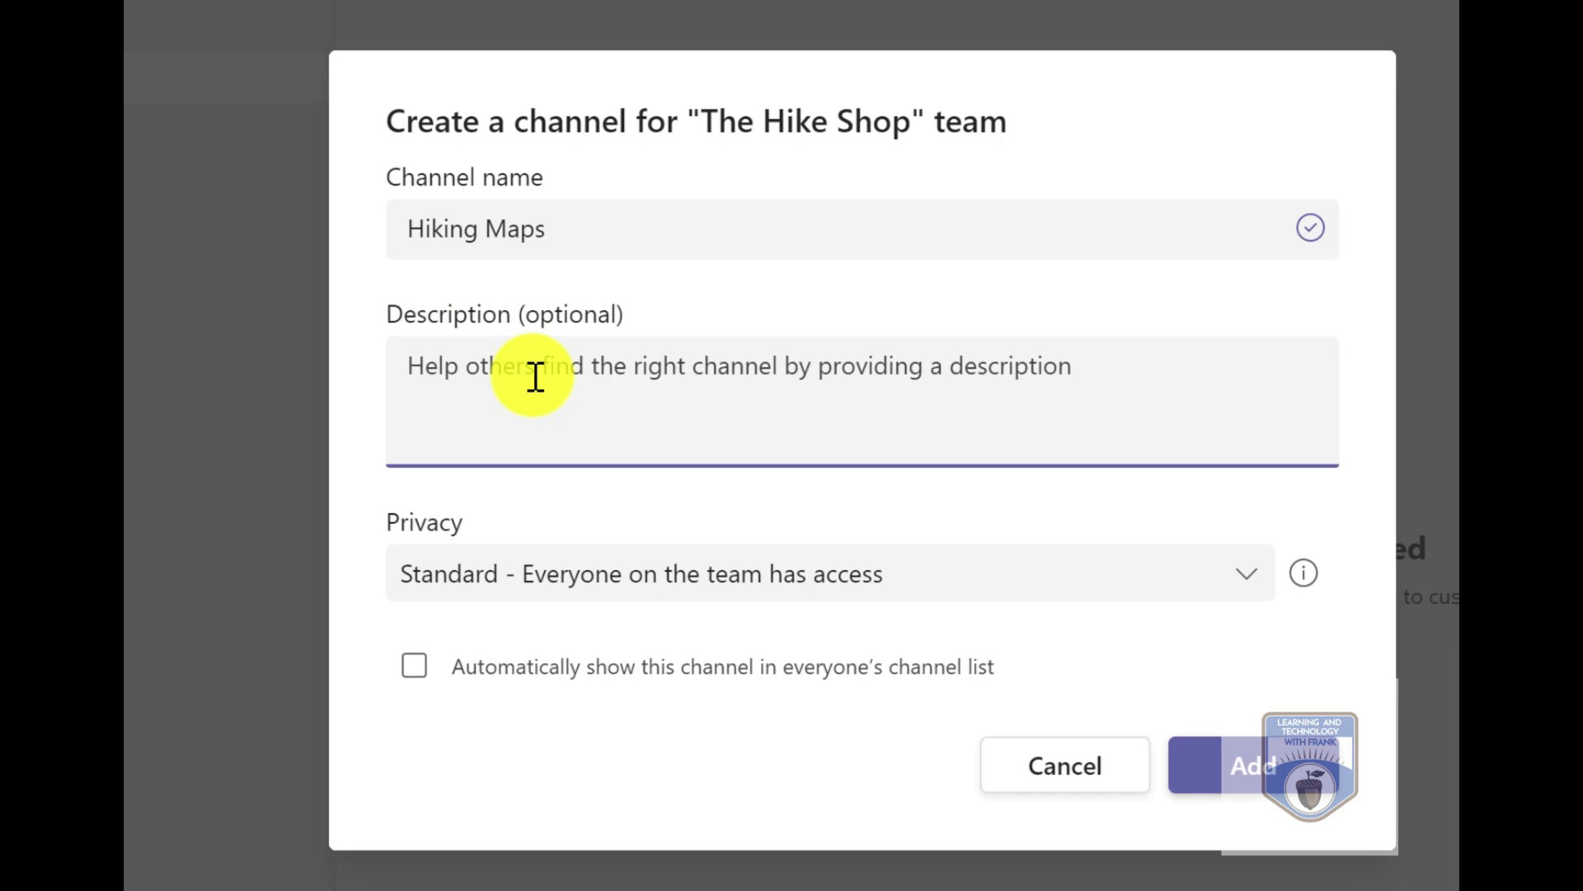
text(Store maps for hikers)
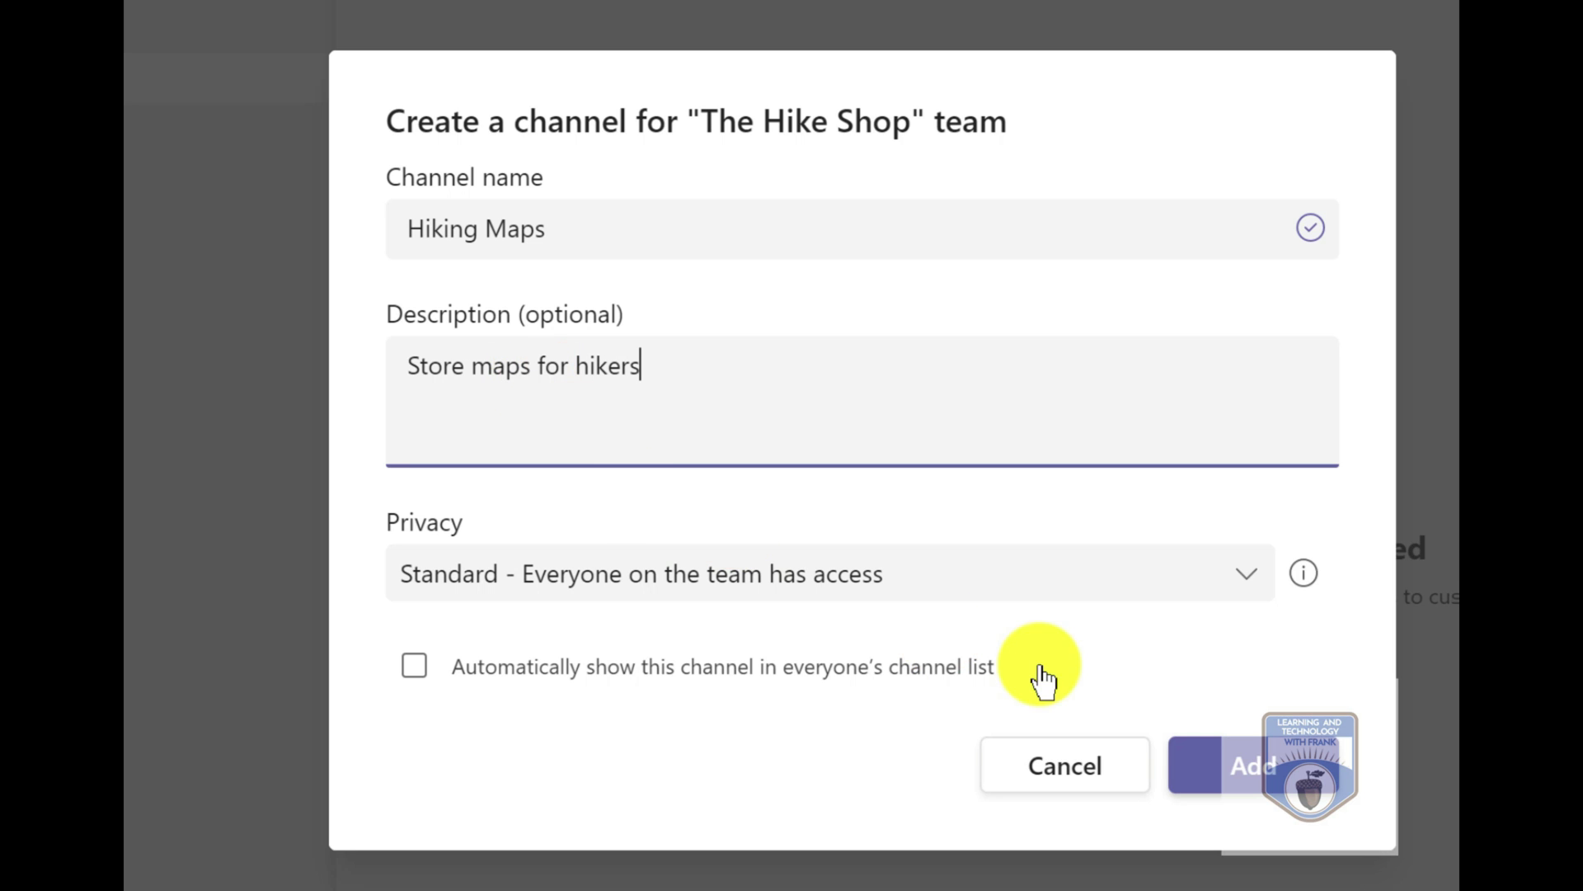
click(657, 586)
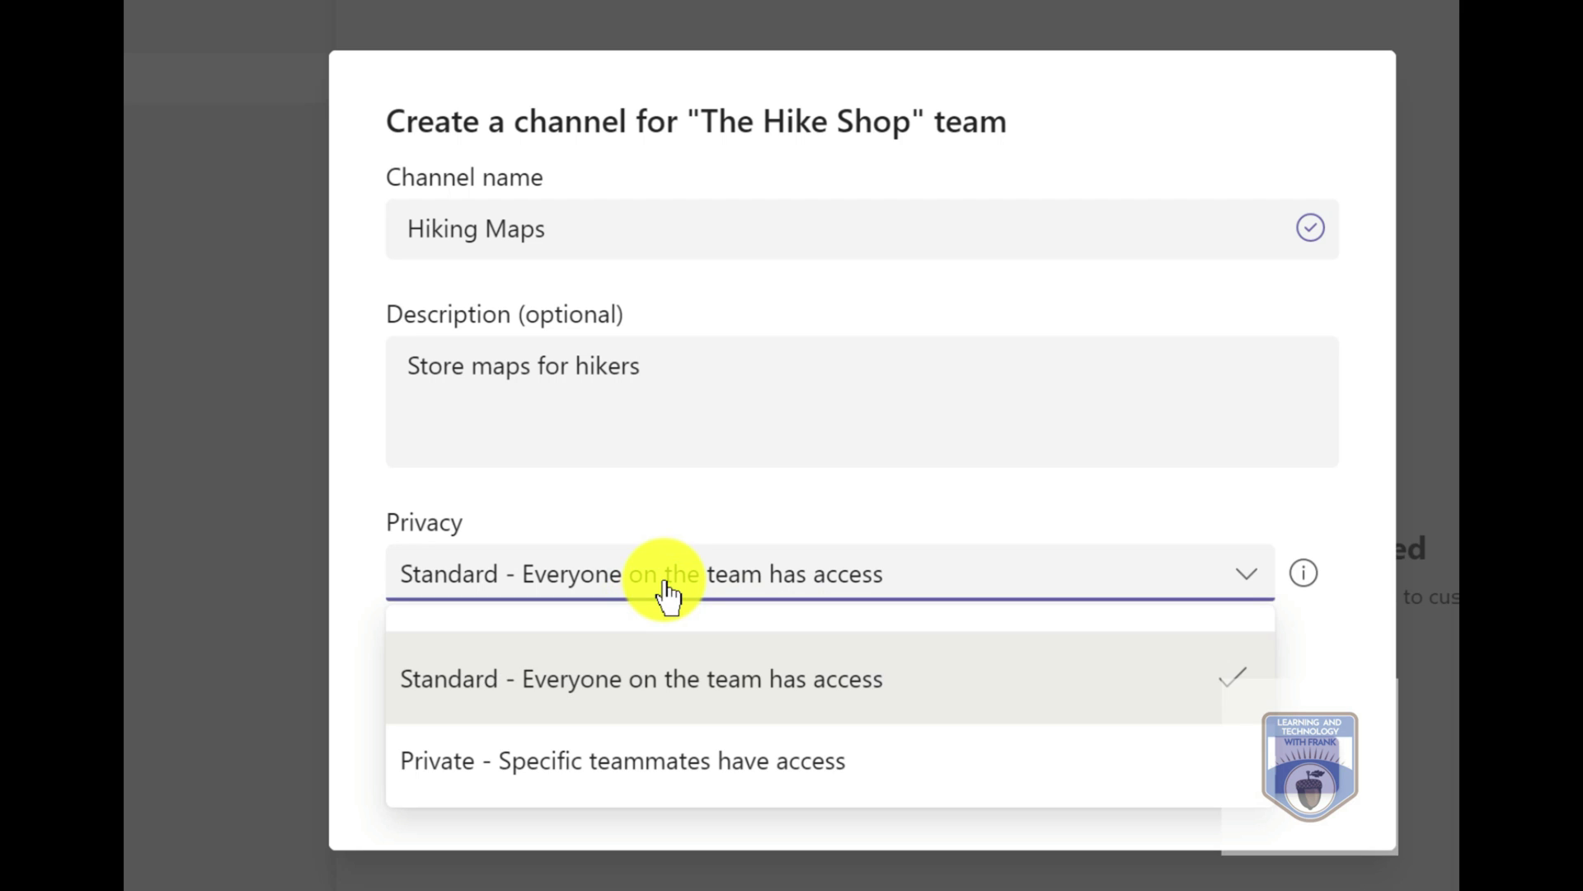
click(564, 679)
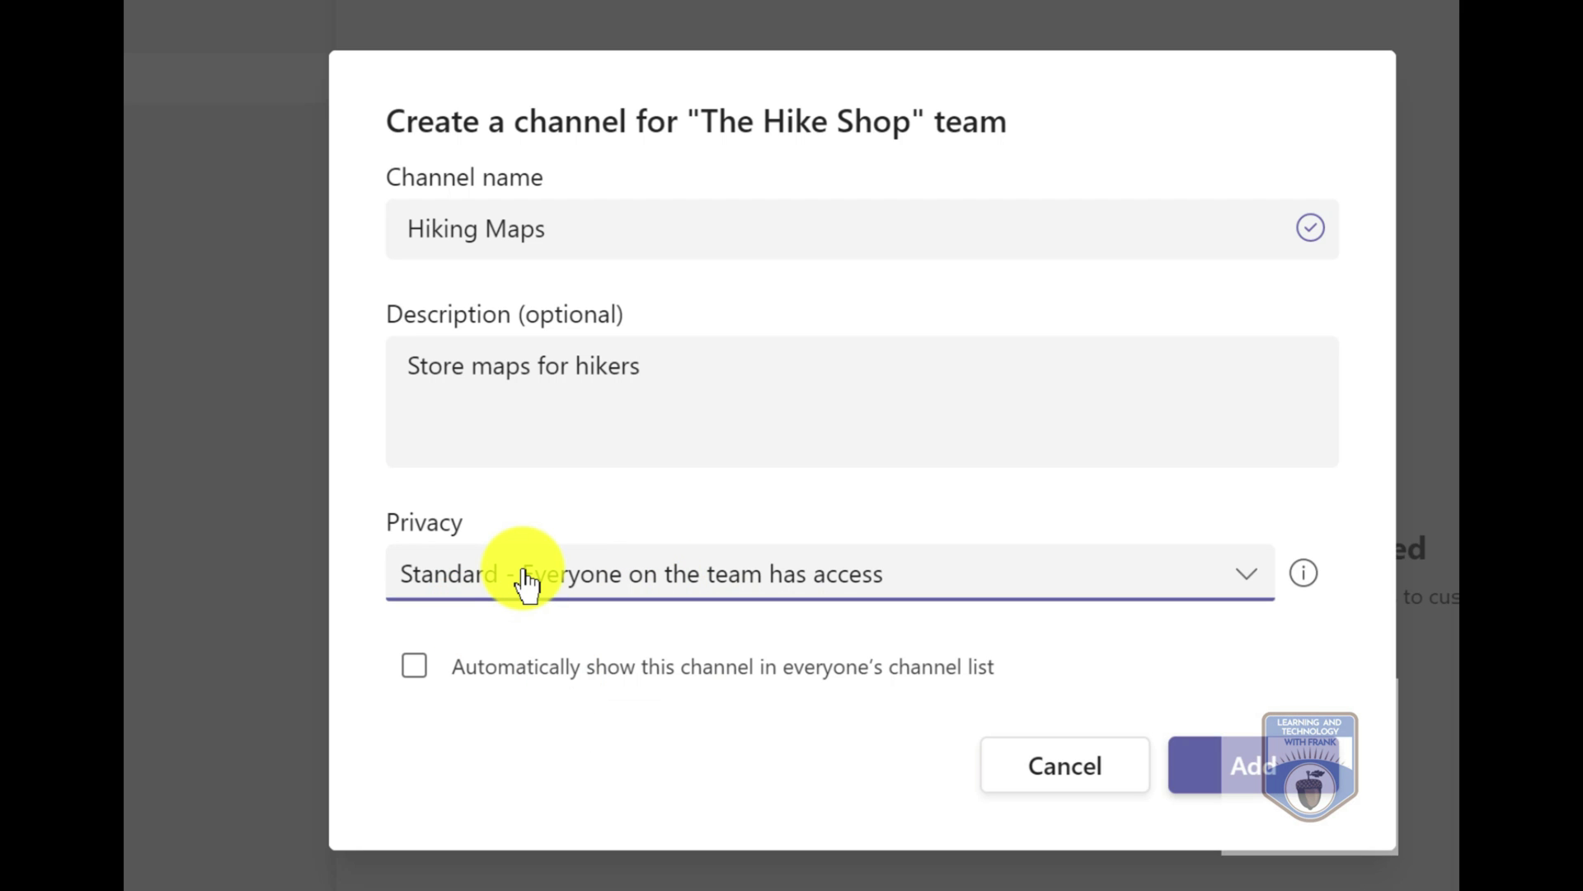
click(419, 668)
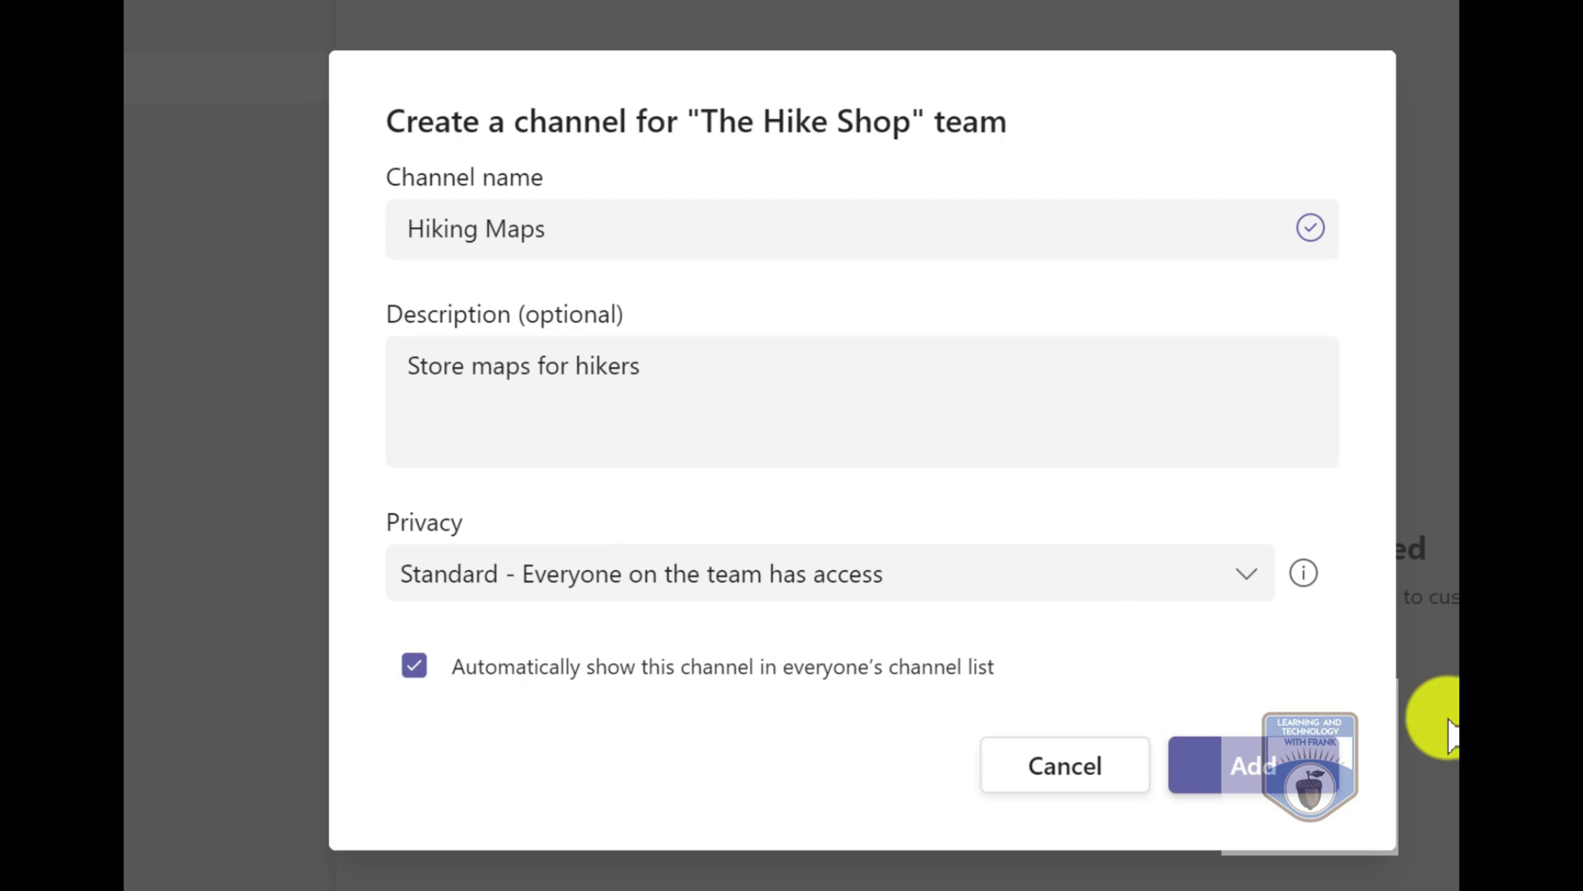
click(1245, 765)
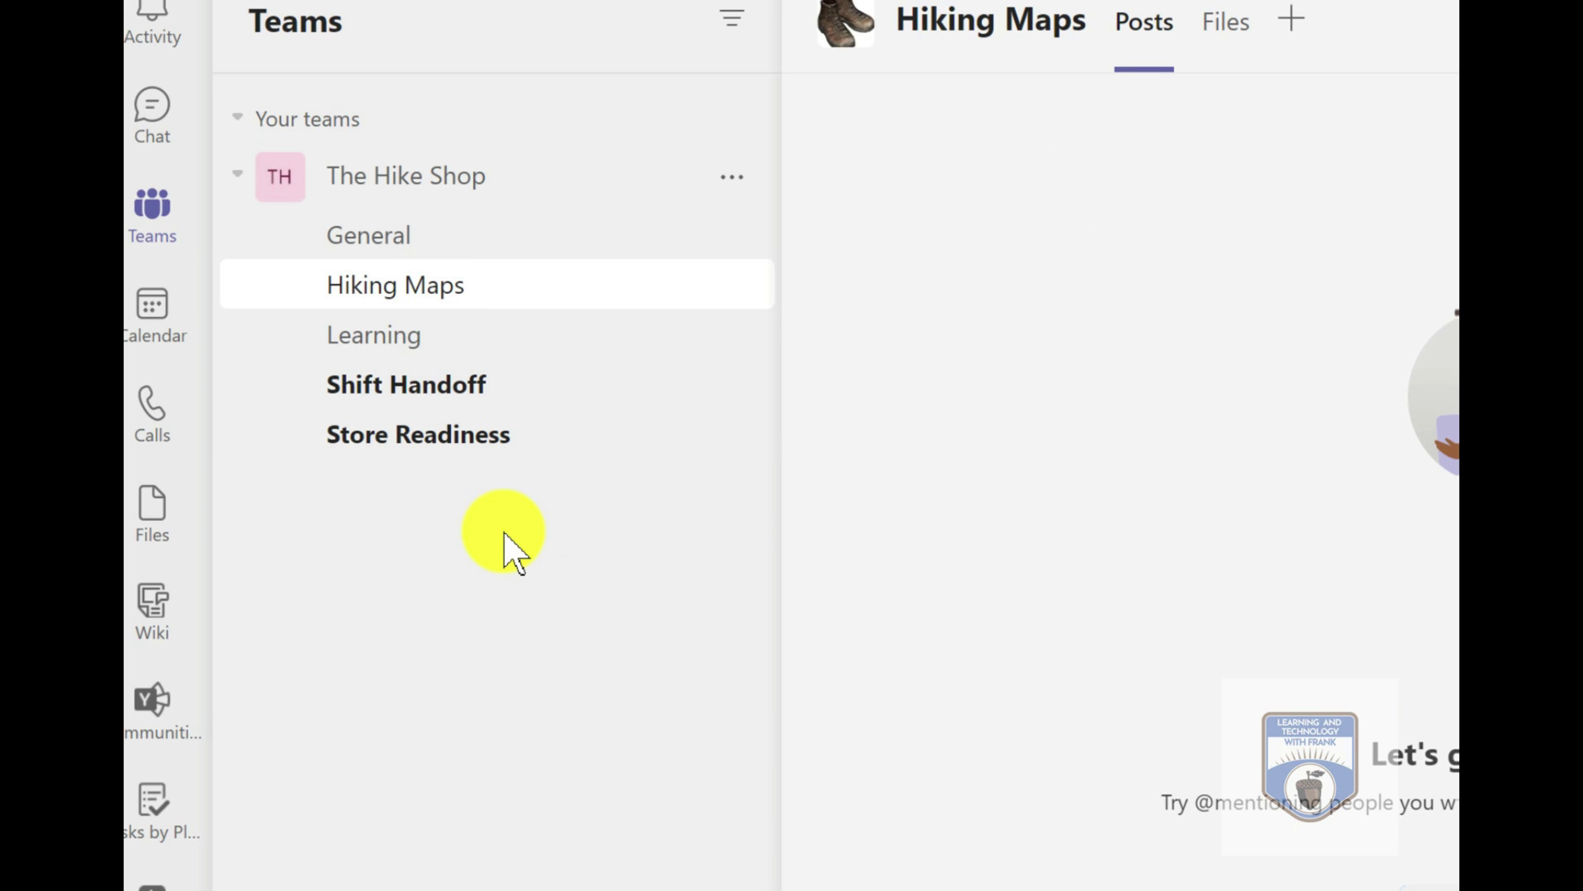
- Begin a new post in General and switch its type to Announcement
click(375, 240)
click(726, 831)
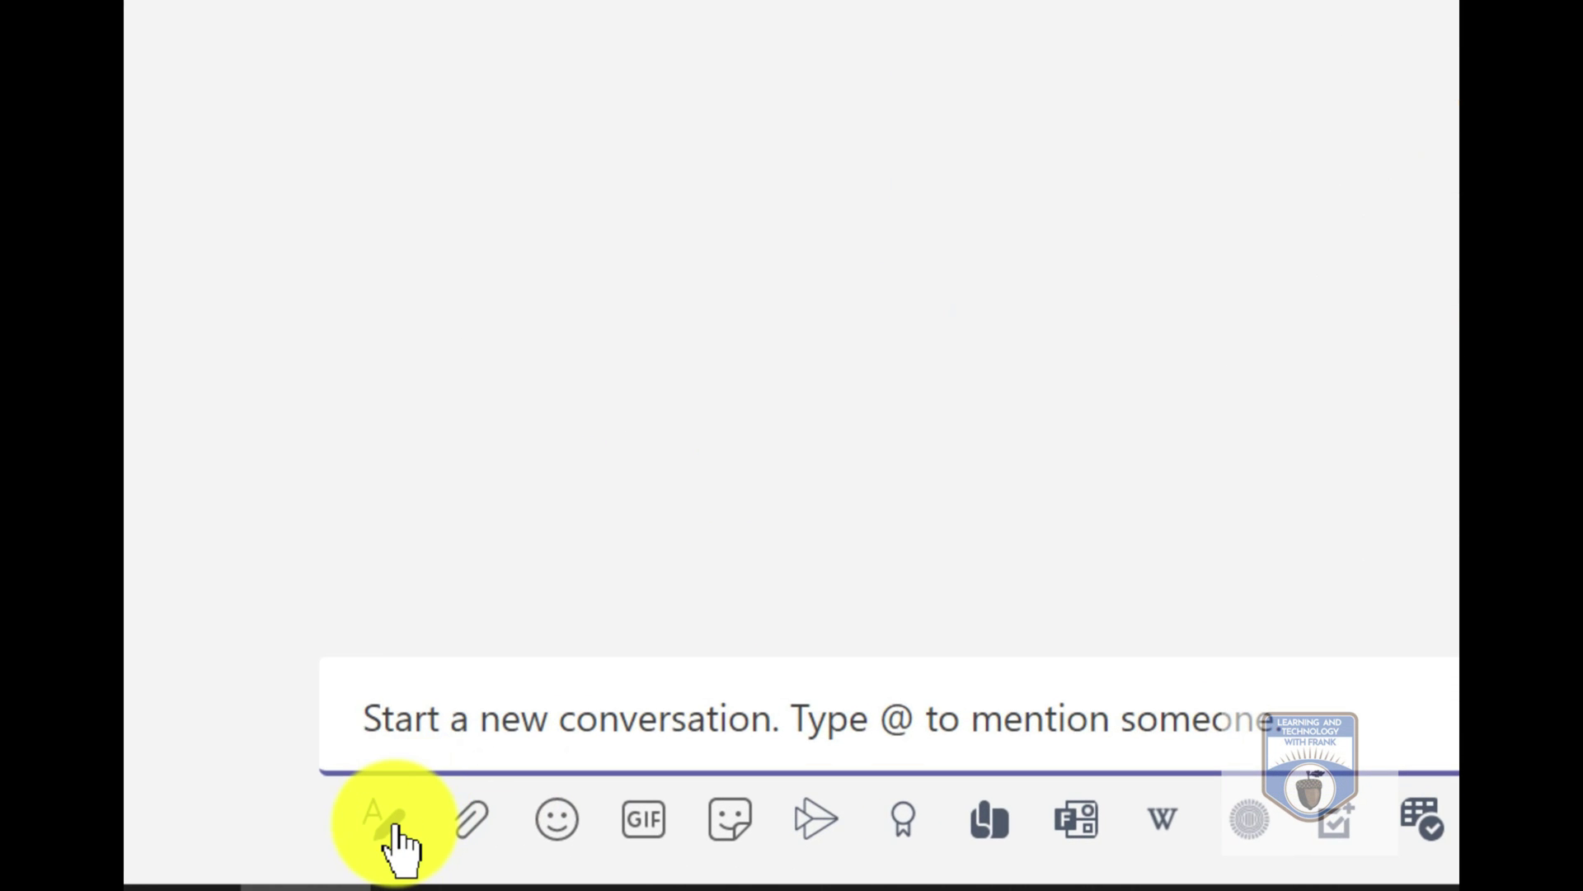
click(424, 829)
click(610, 276)
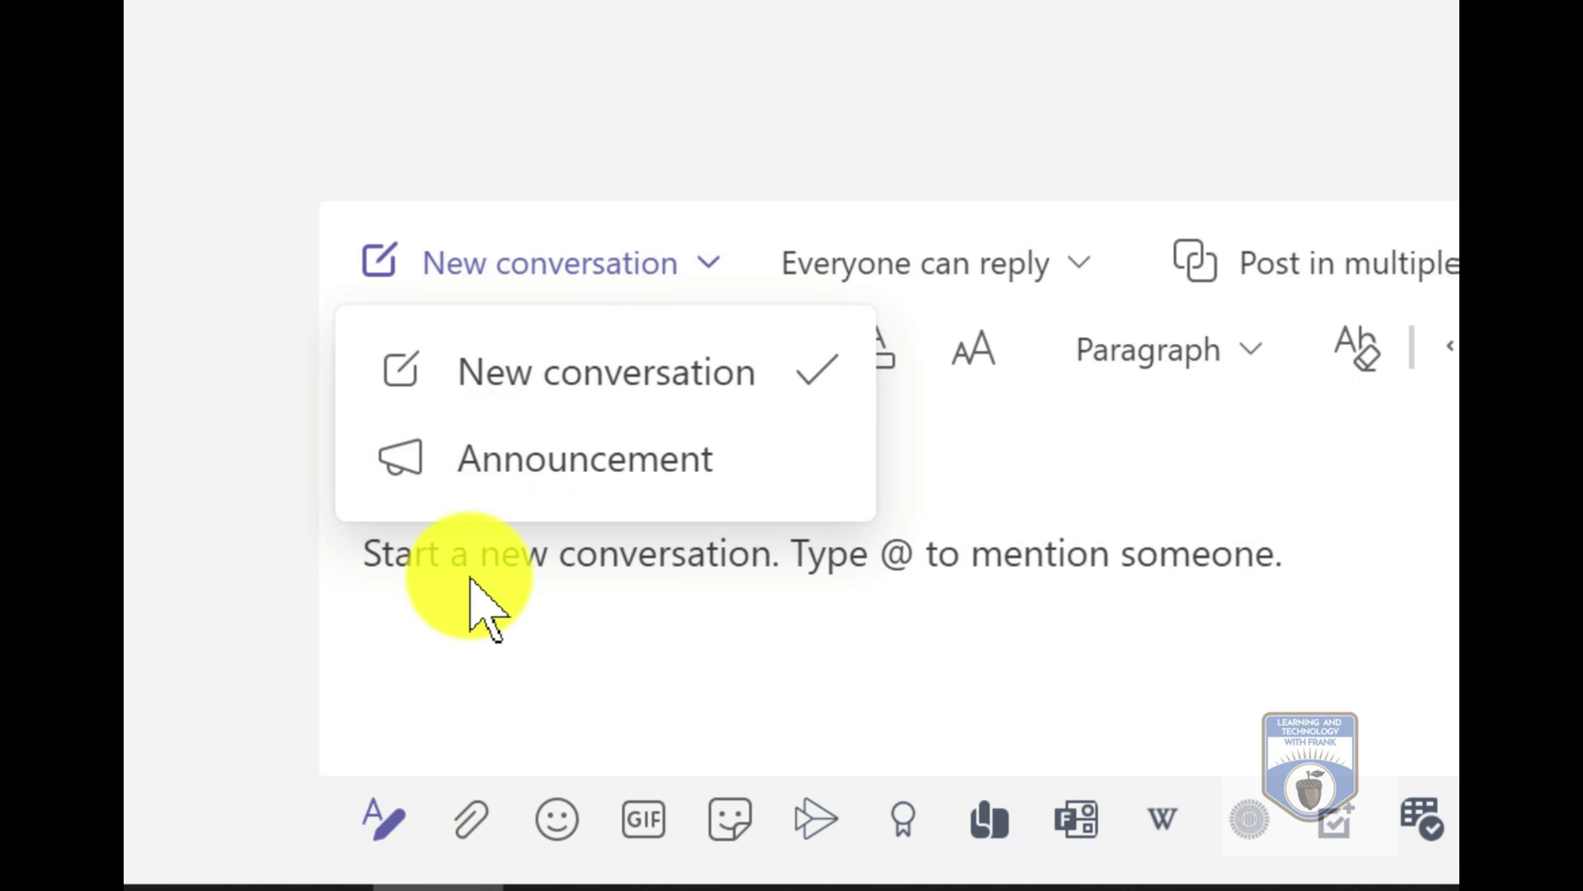
click(401, 466)
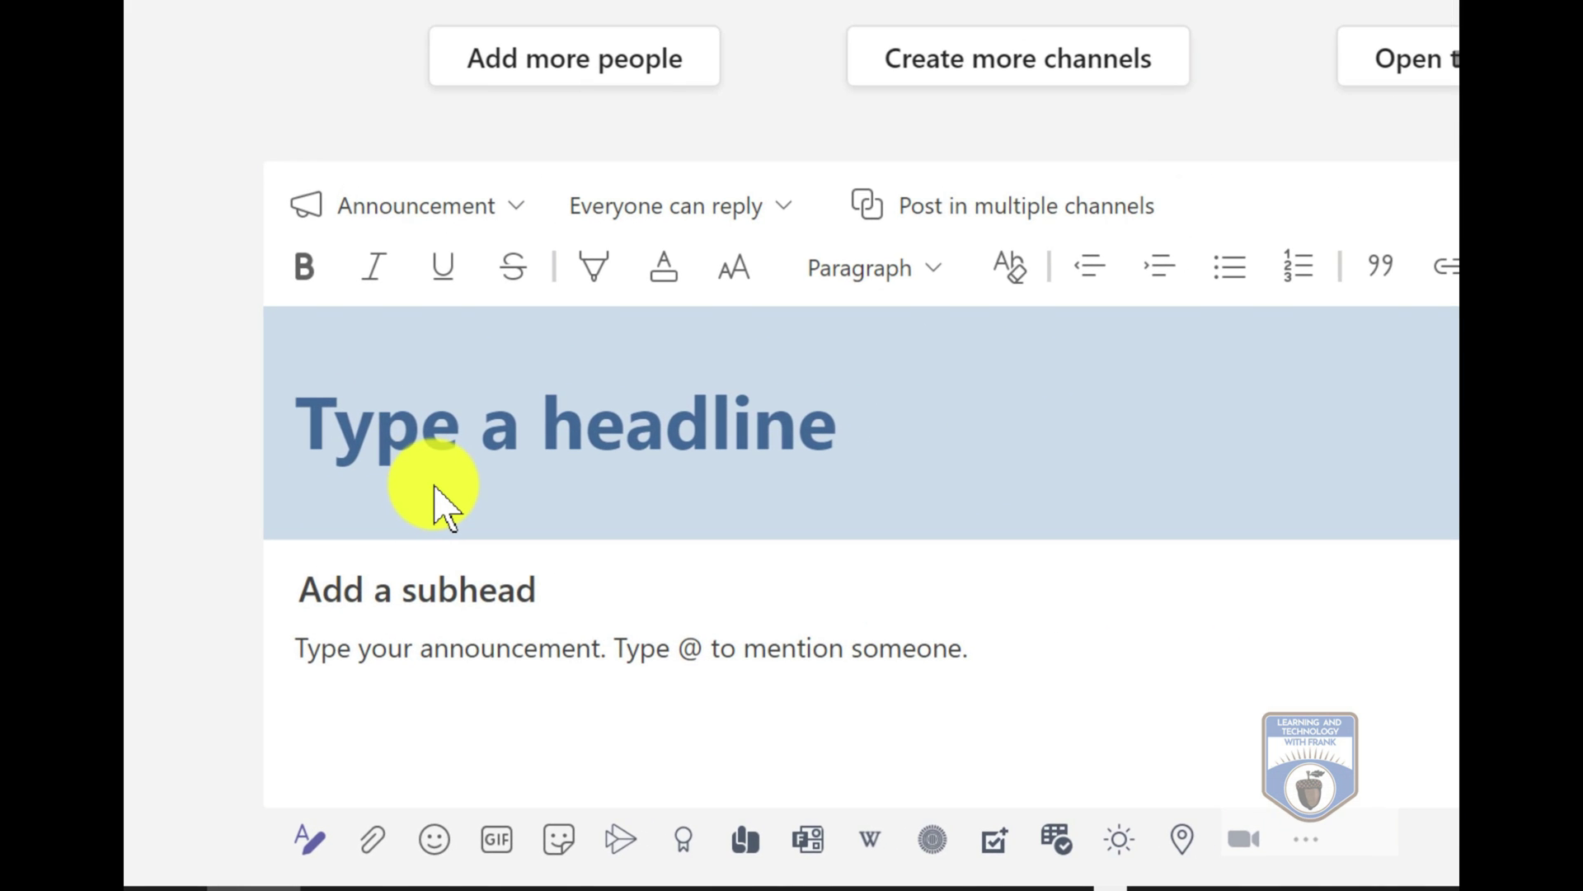
- Post the announcement 'Welcome to the Hiking Shop', subhead 'Our Mission Statement', body 'We help people hike'
click(445, 505)
text(Welcoem)
key(BackSpace)
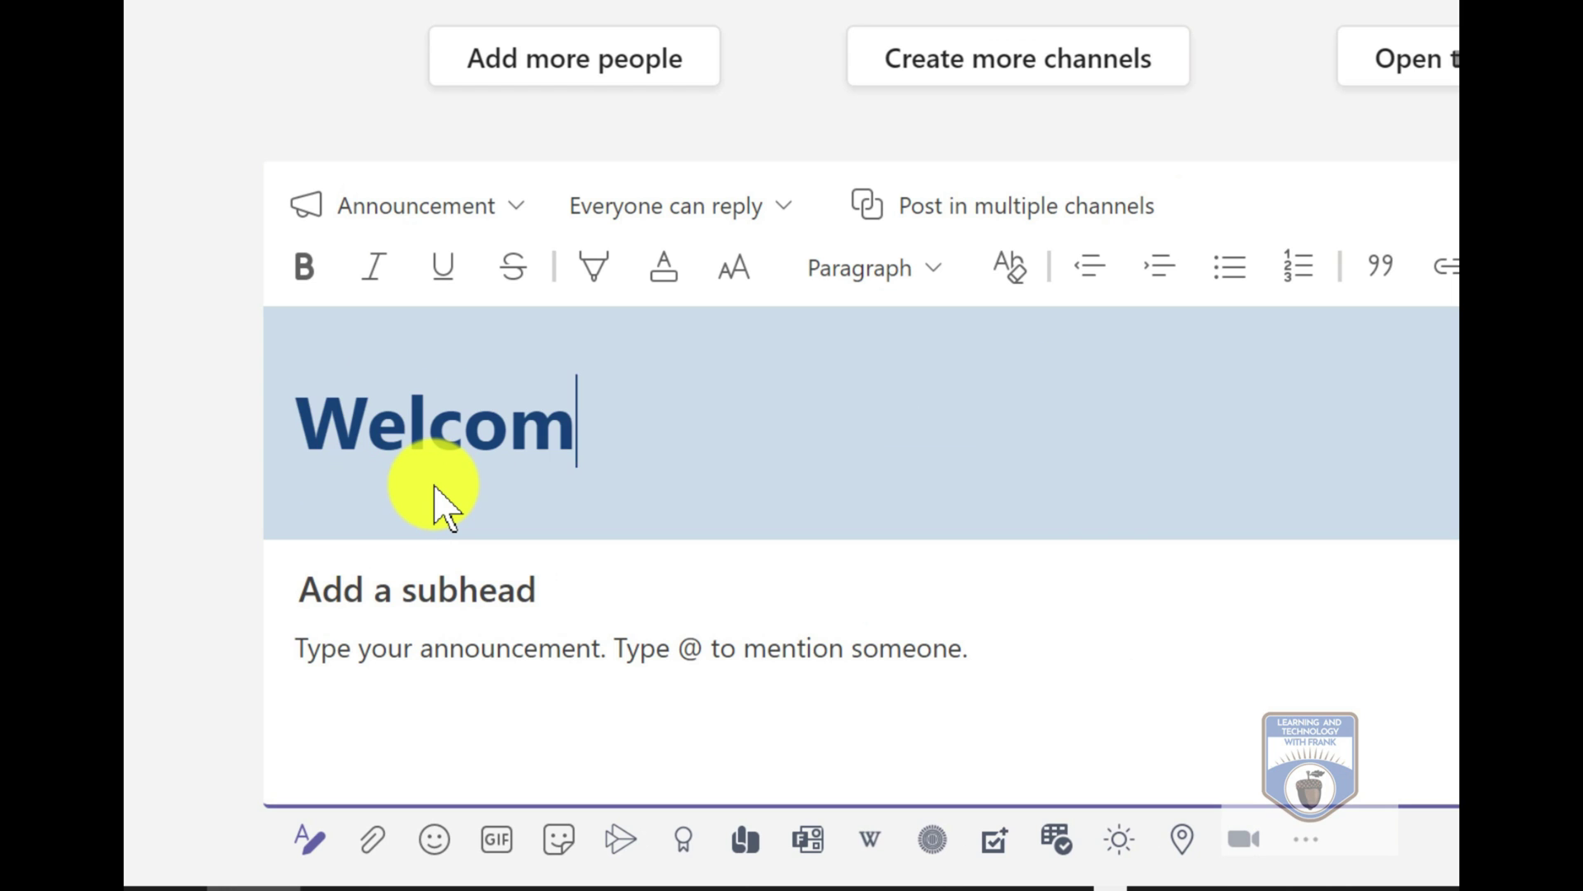
text(the Hiking Shop)
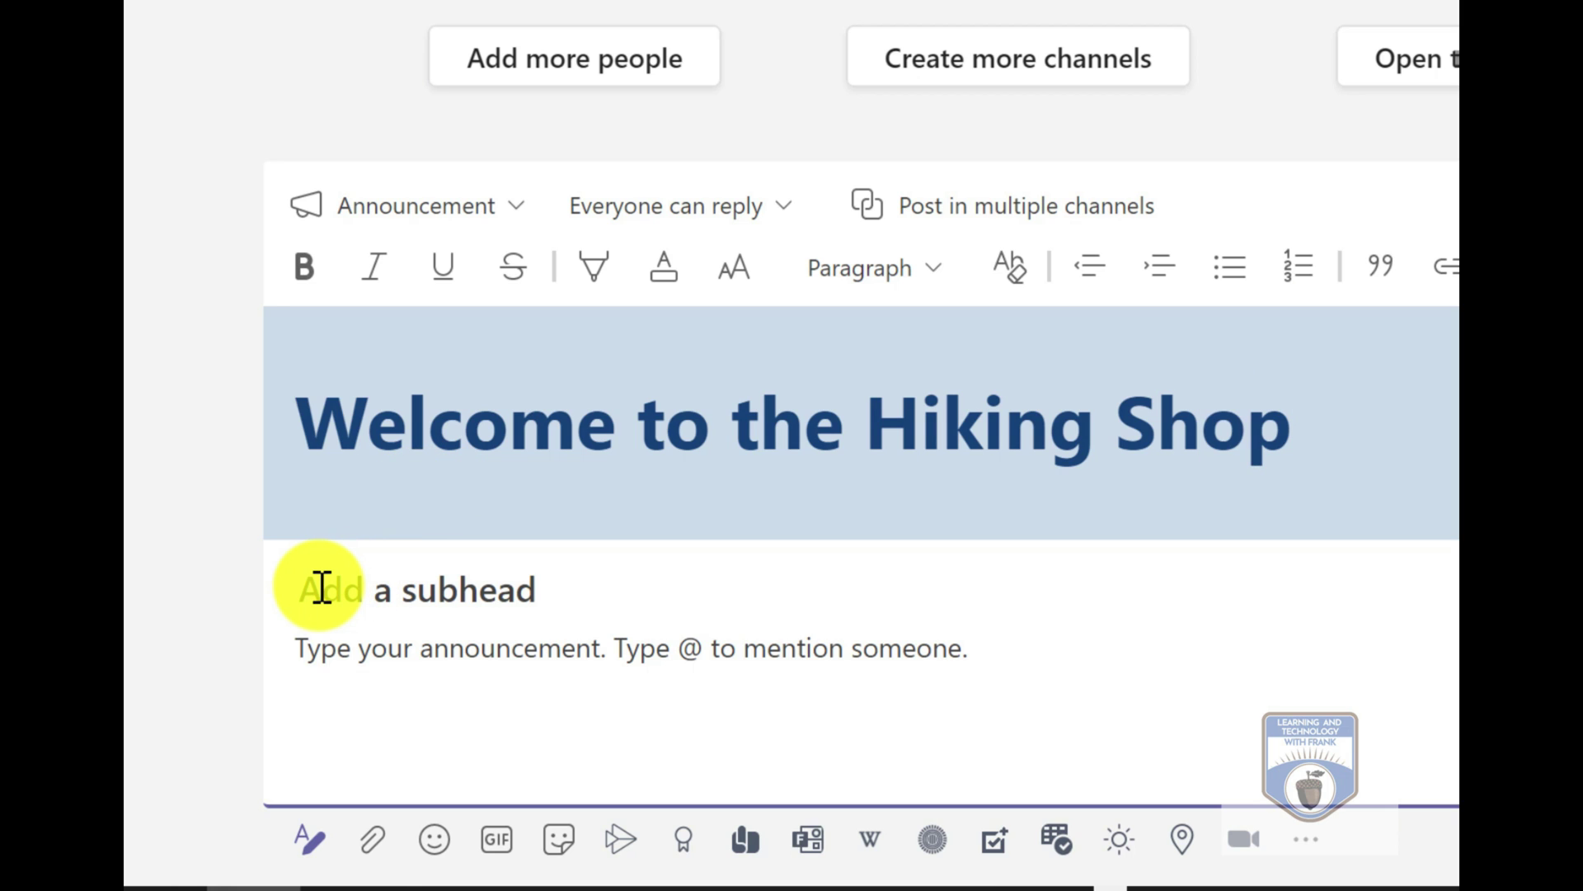
text(H)
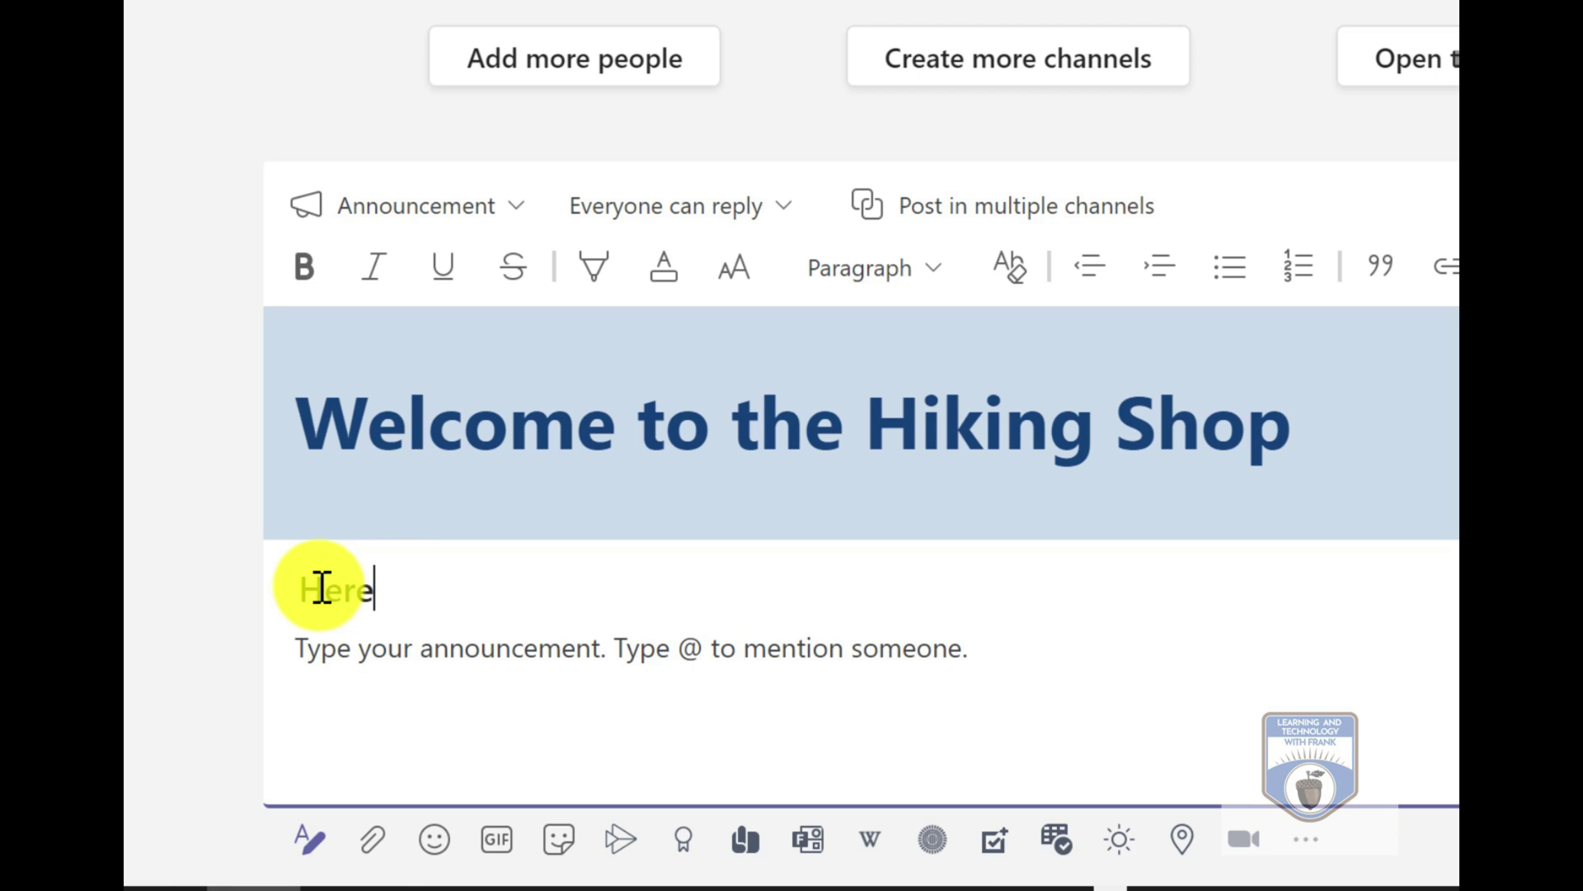
key(BackSpace)
text(Our Mission Statement)
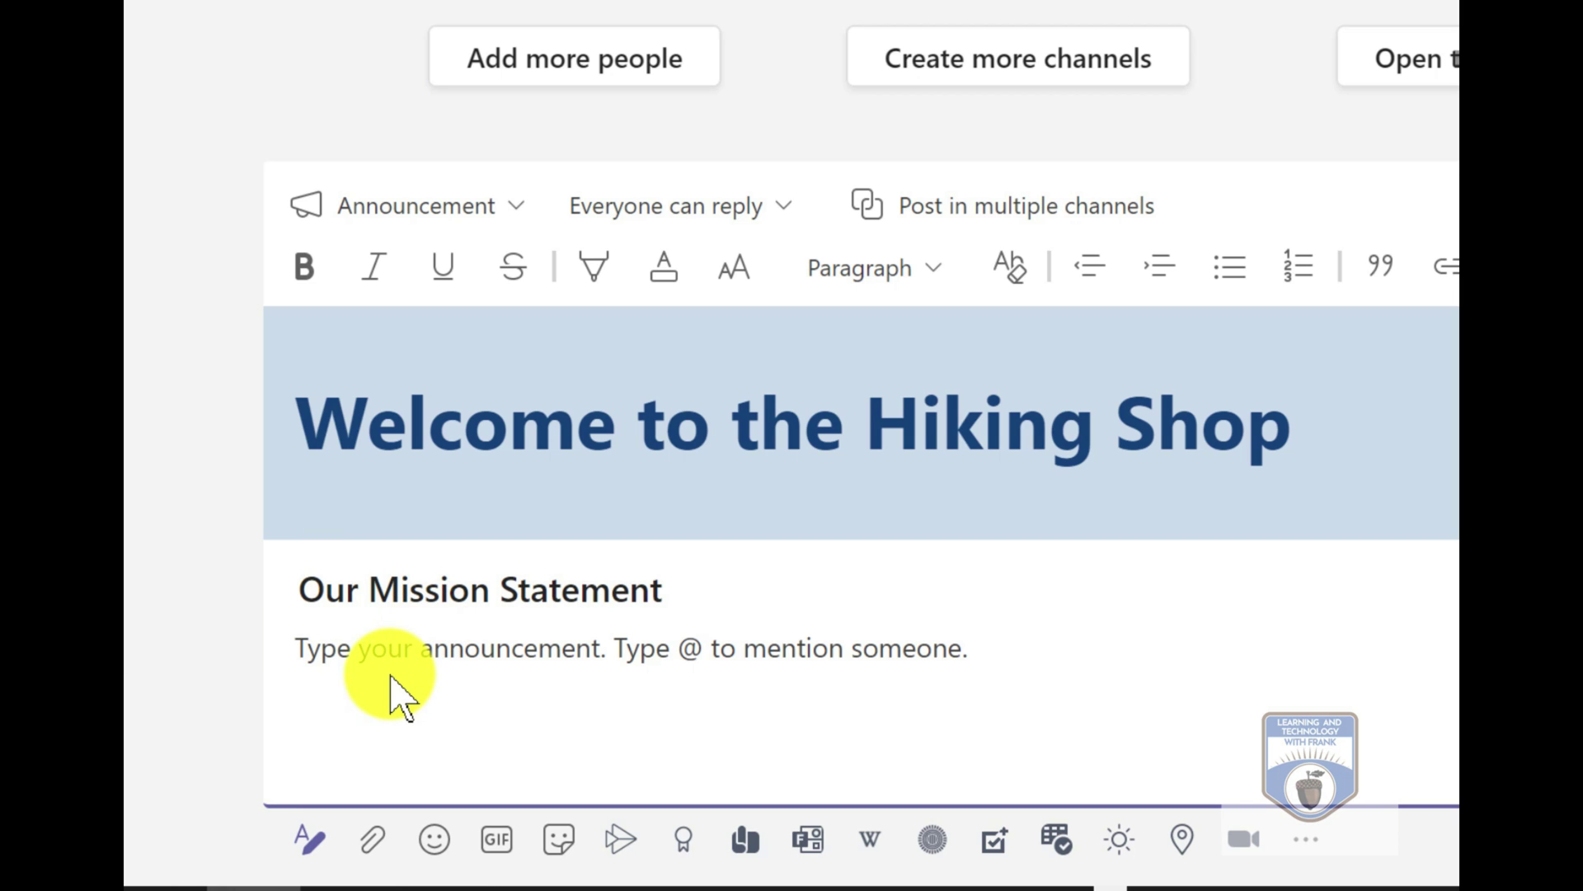
click(649, 651)
text(We help people hike)
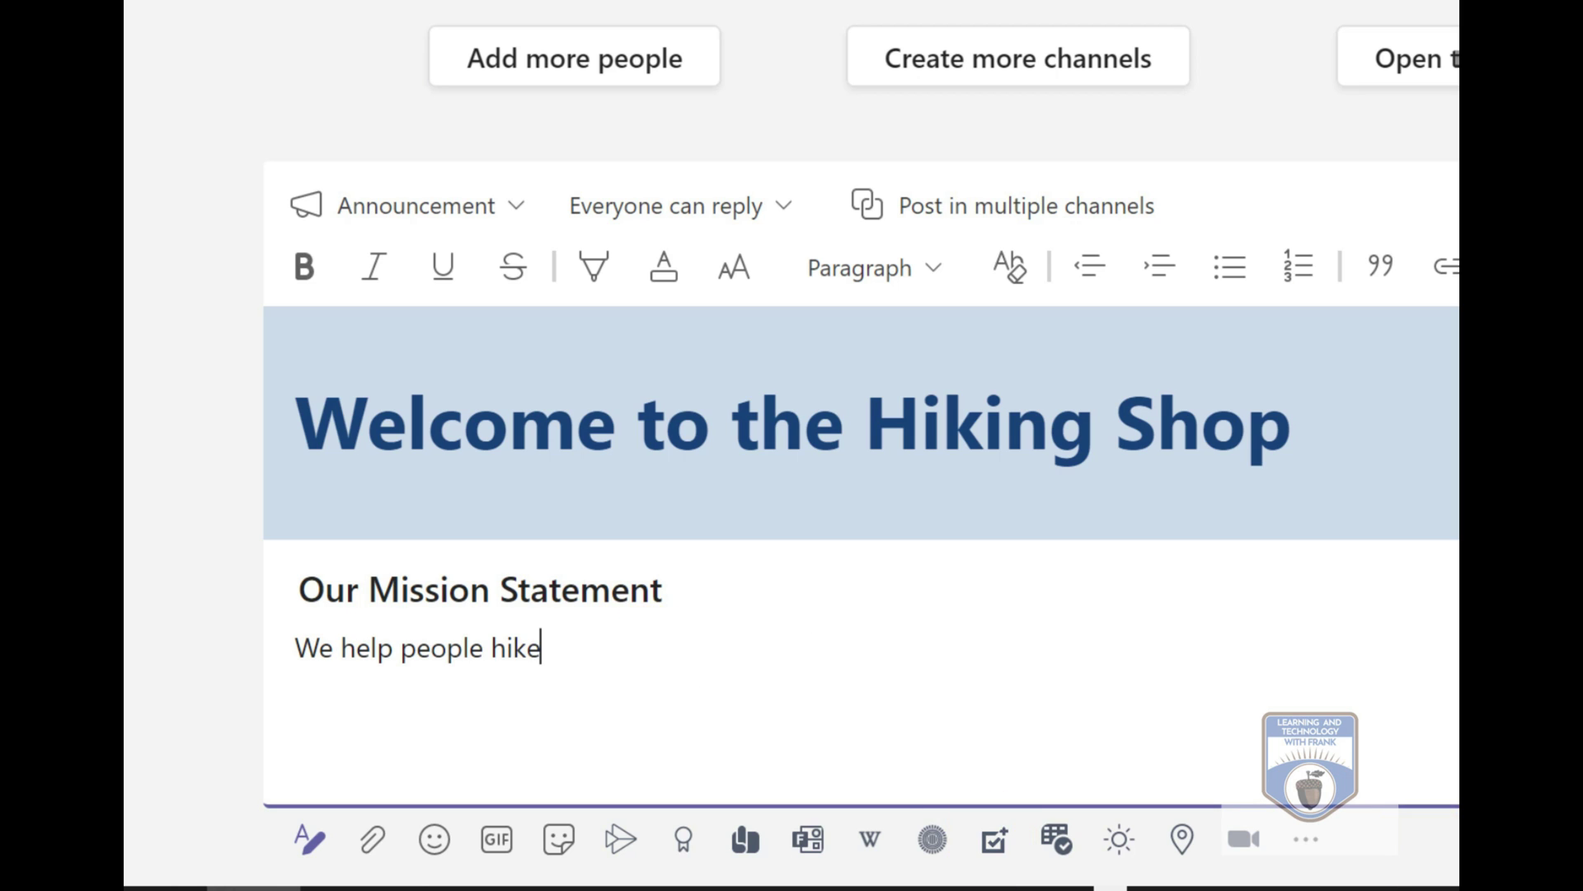
key(ctrl+Return)
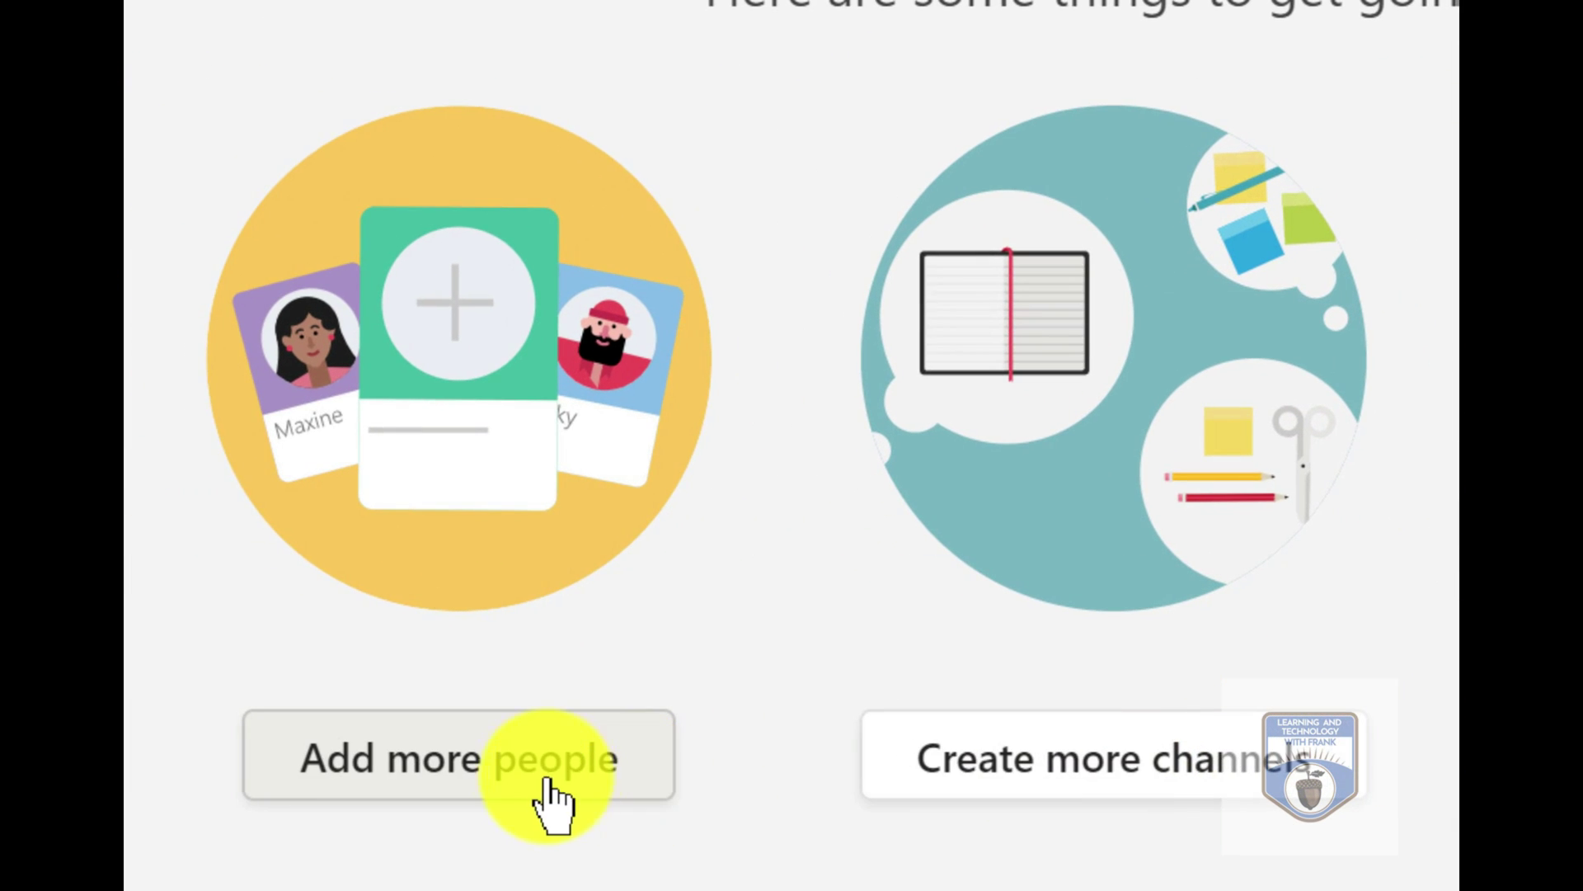
- Search for and add five people, including one guest, to The Hike Shop
click(546, 784)
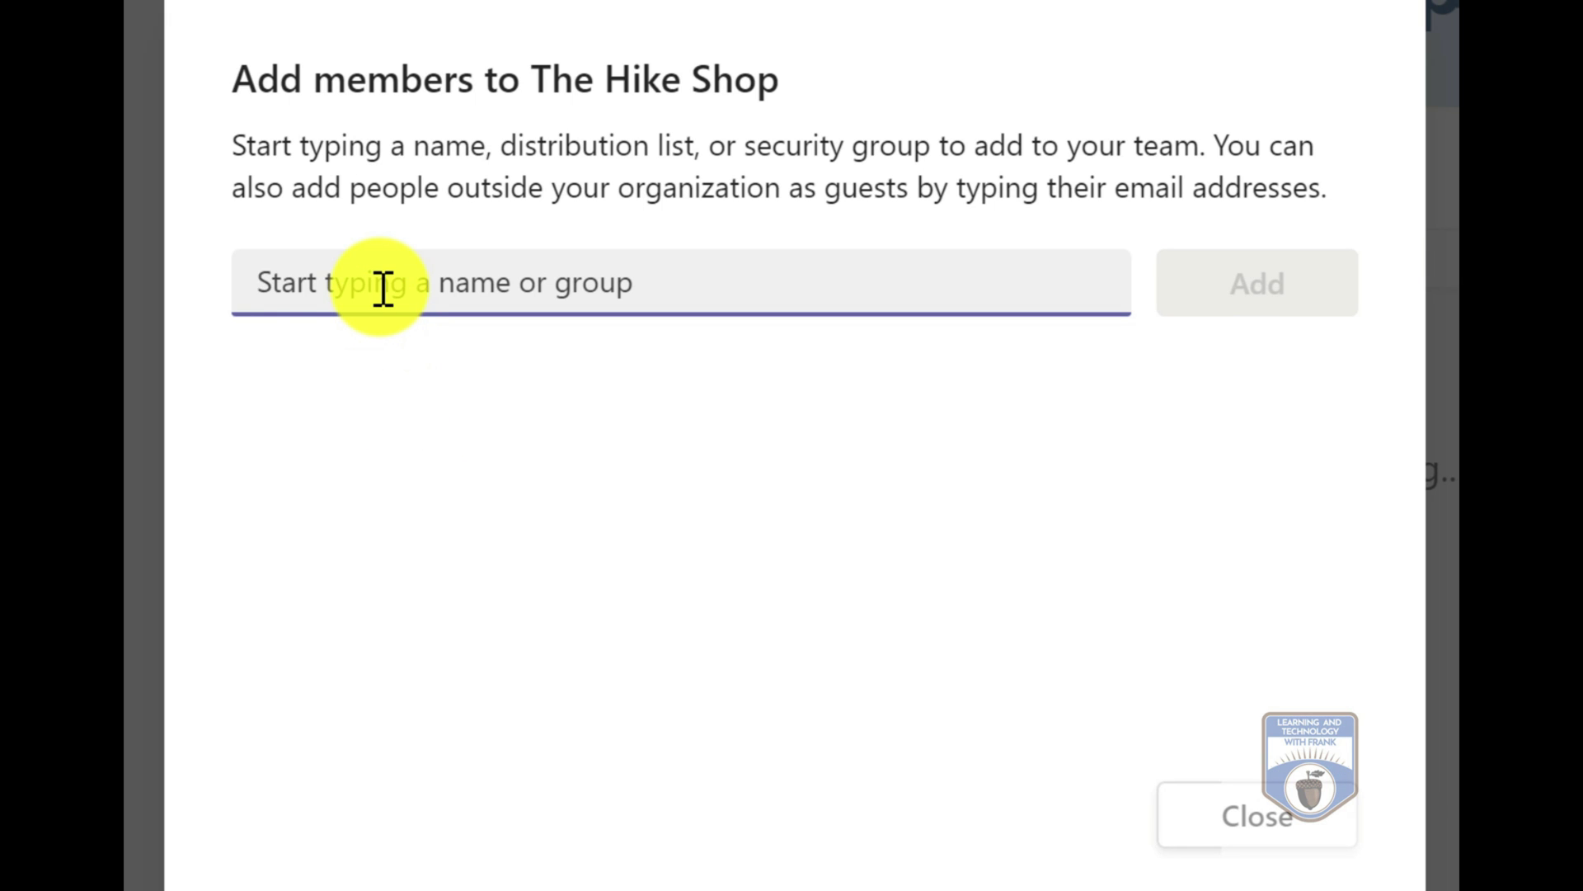
text(bender)
key(Return)
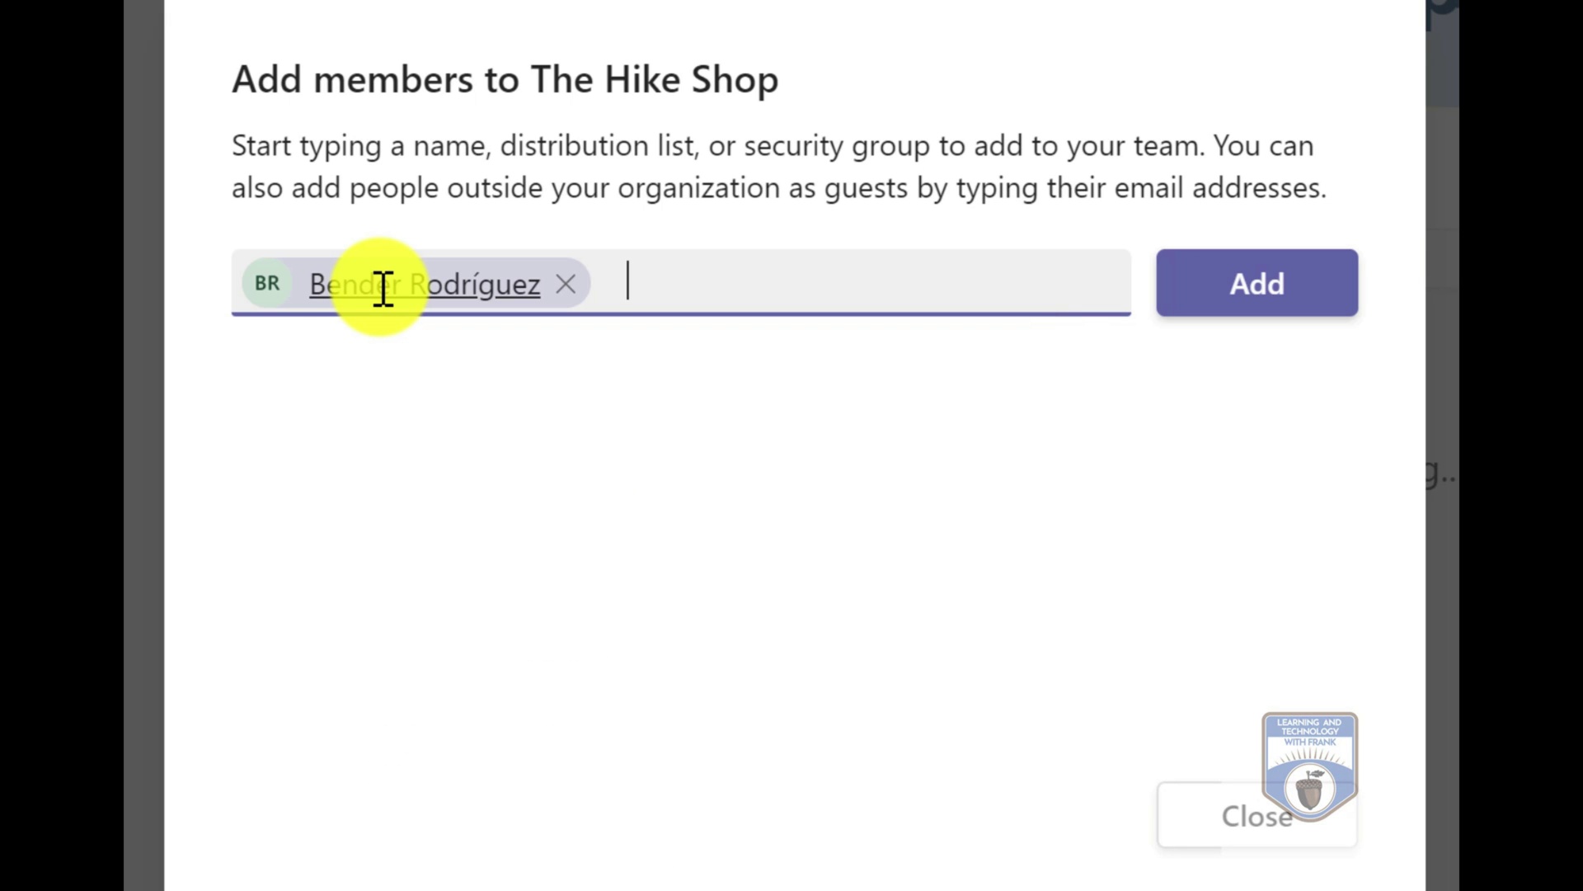
text(diana)
key(Return)
text(vic)
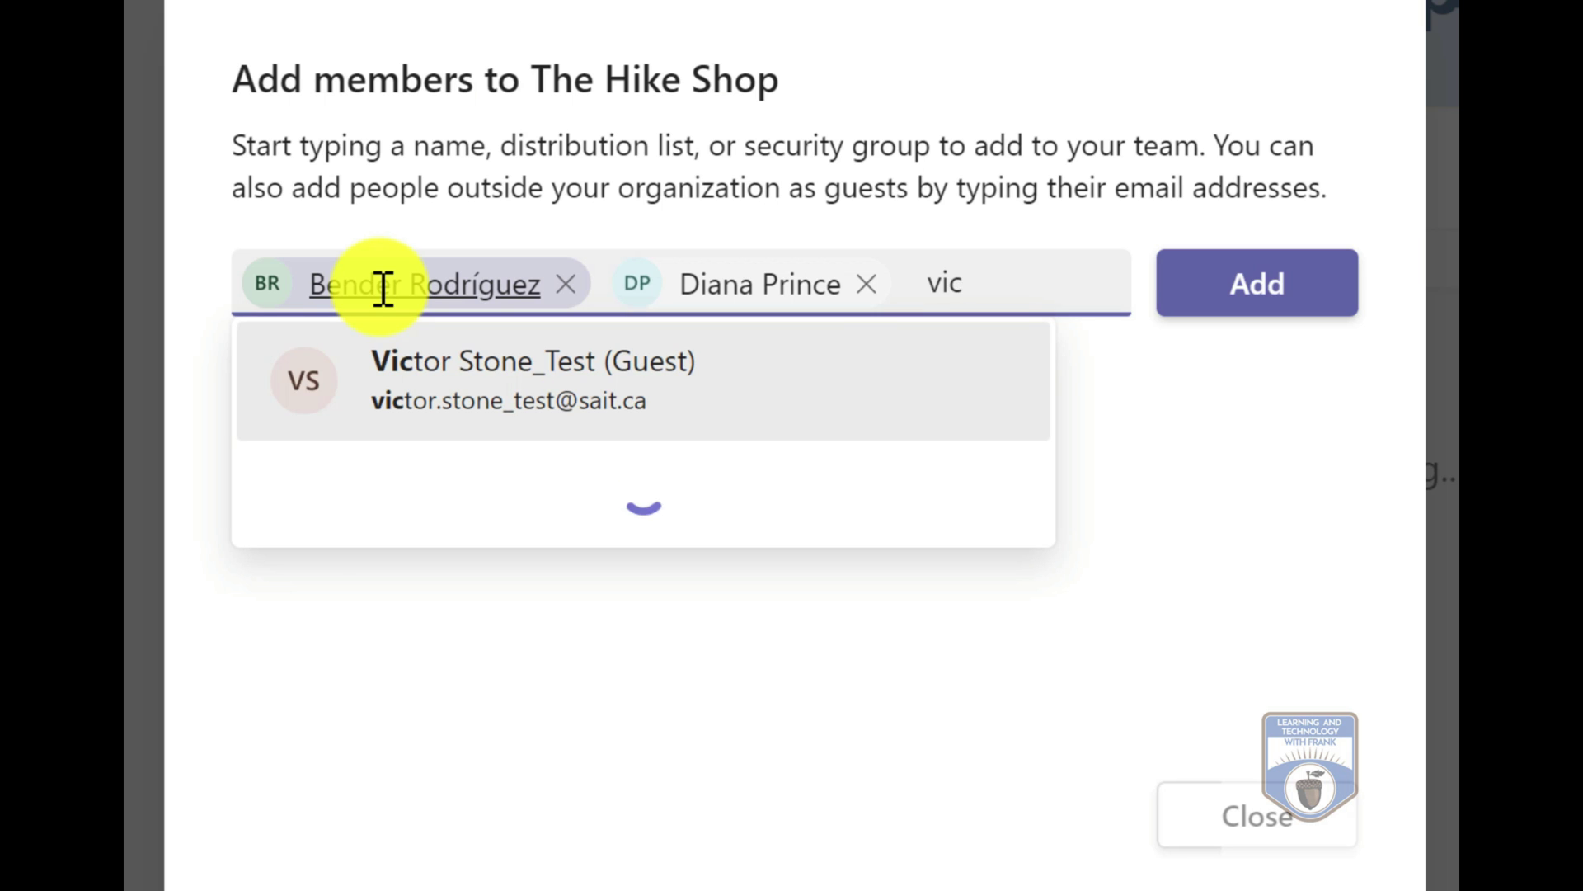
key(Return)
text(clark)
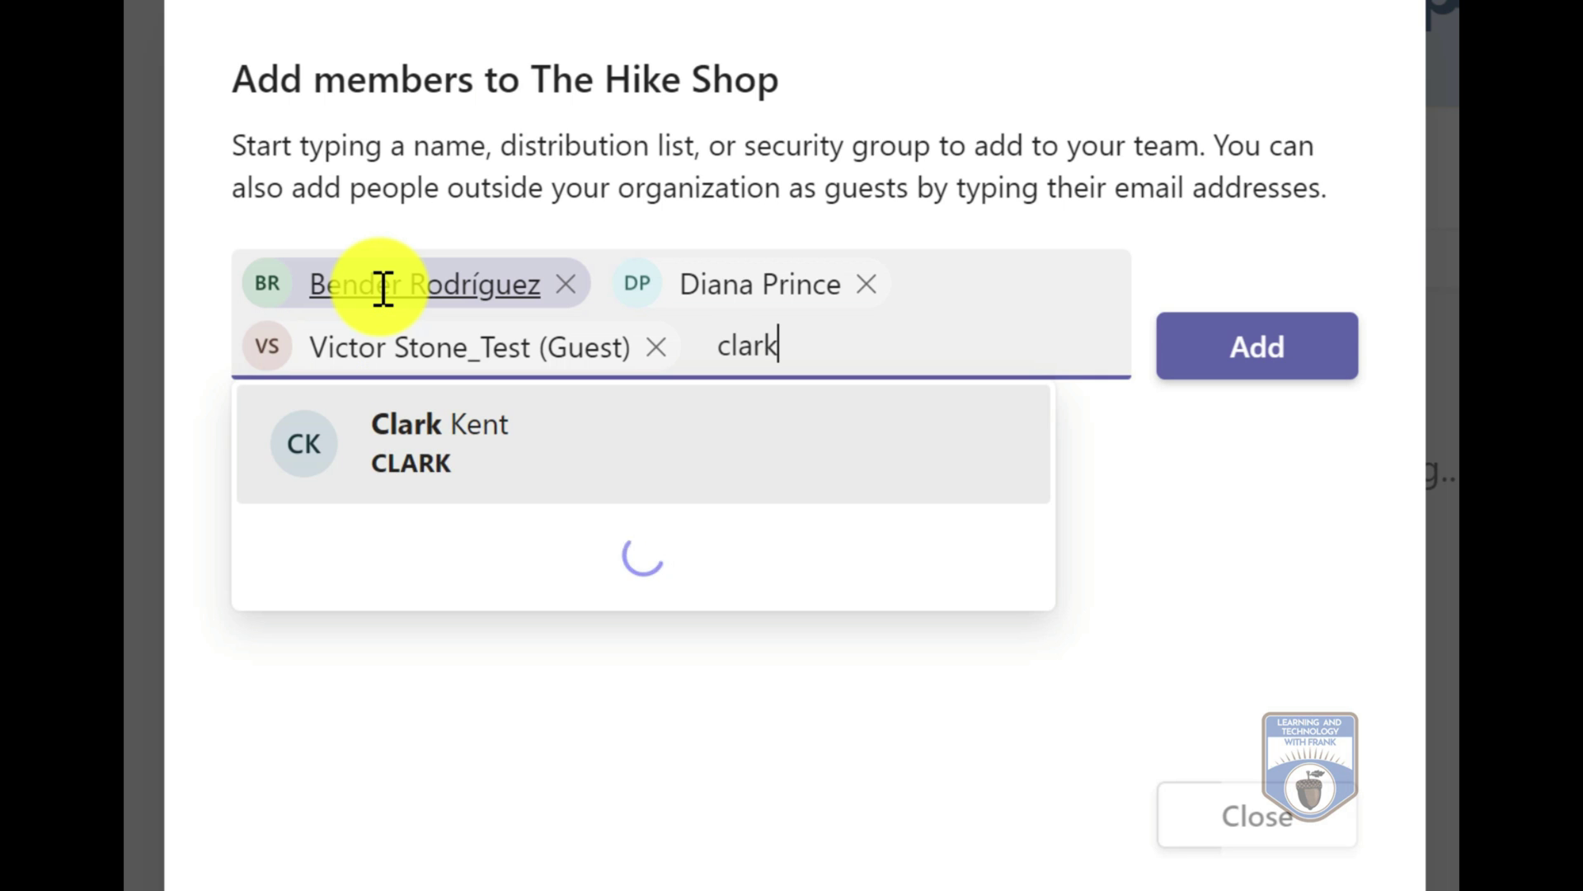
key(Return)
text(ruce)
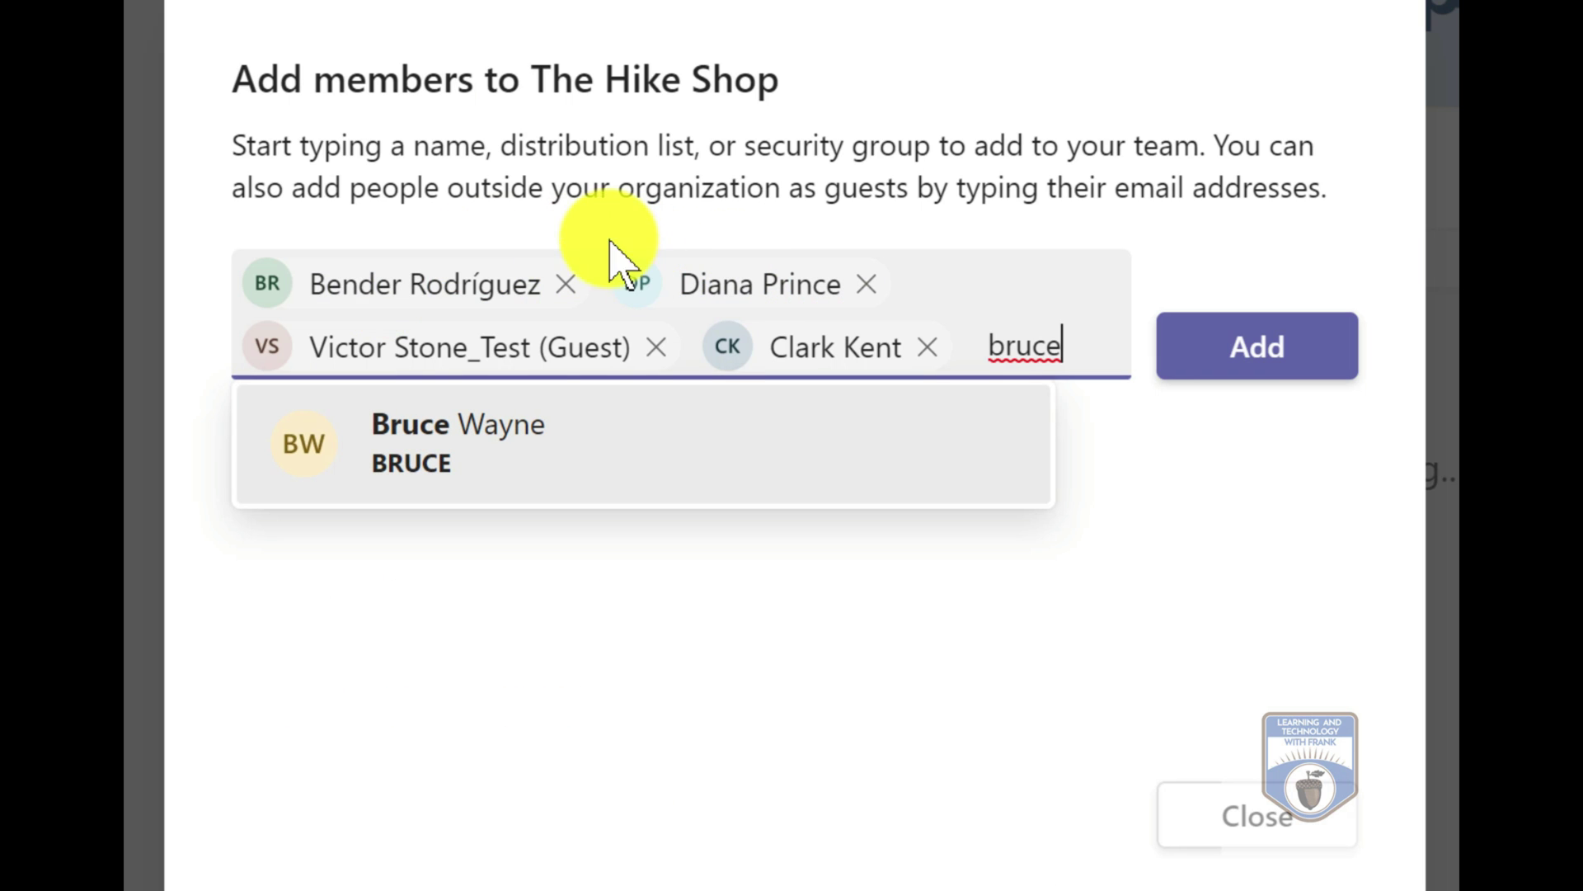
click(495, 469)
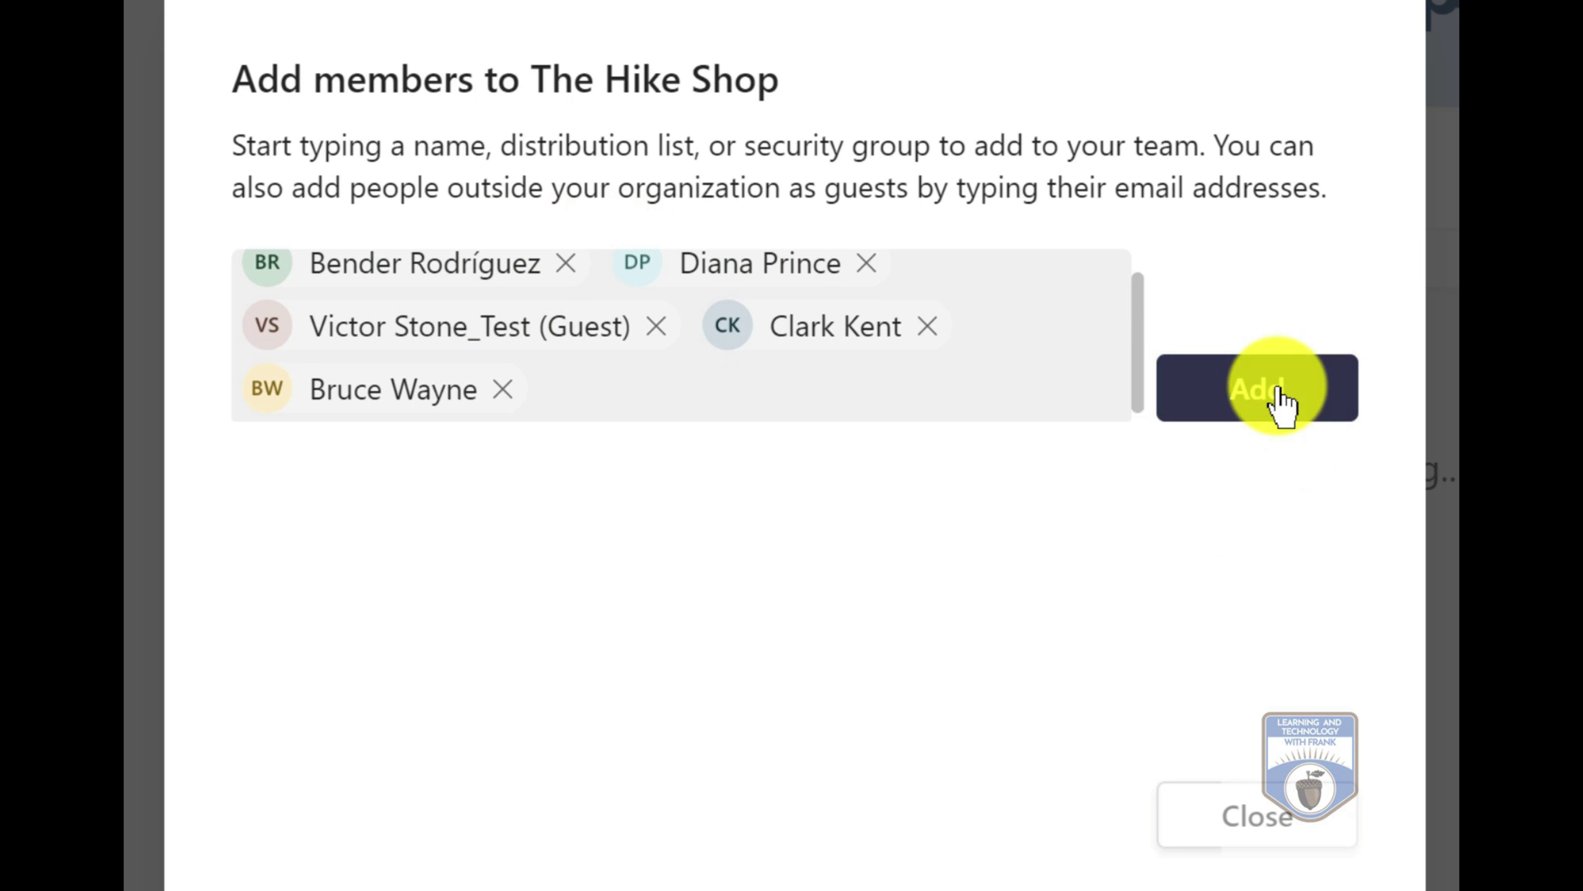
click(1281, 404)
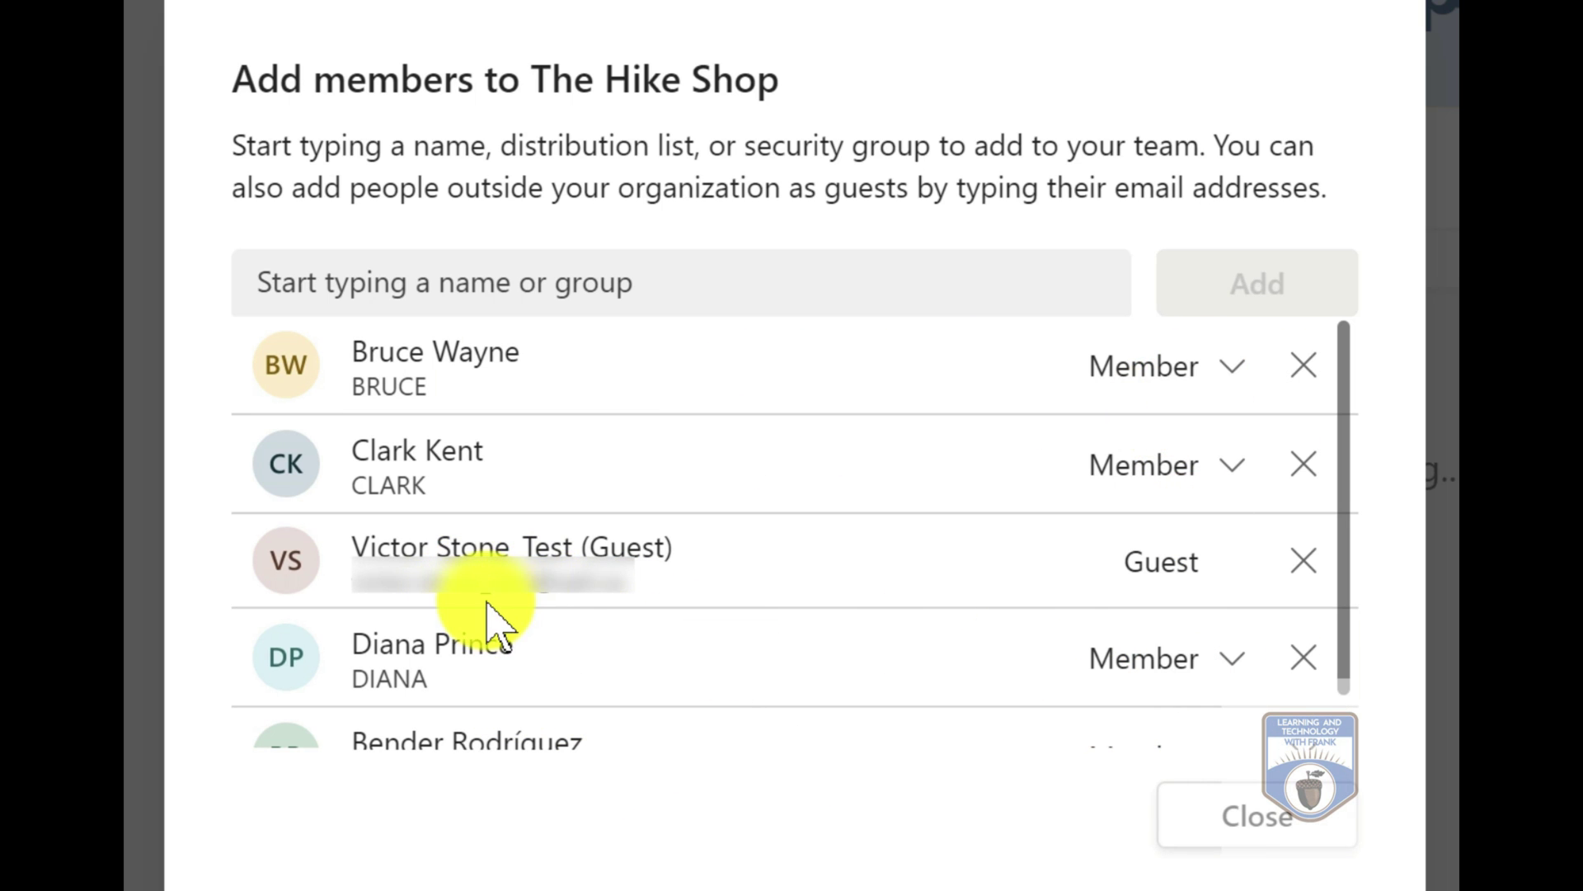
- Remove the guest, make the first new member an Owner, and close the dialog
click(1304, 567)
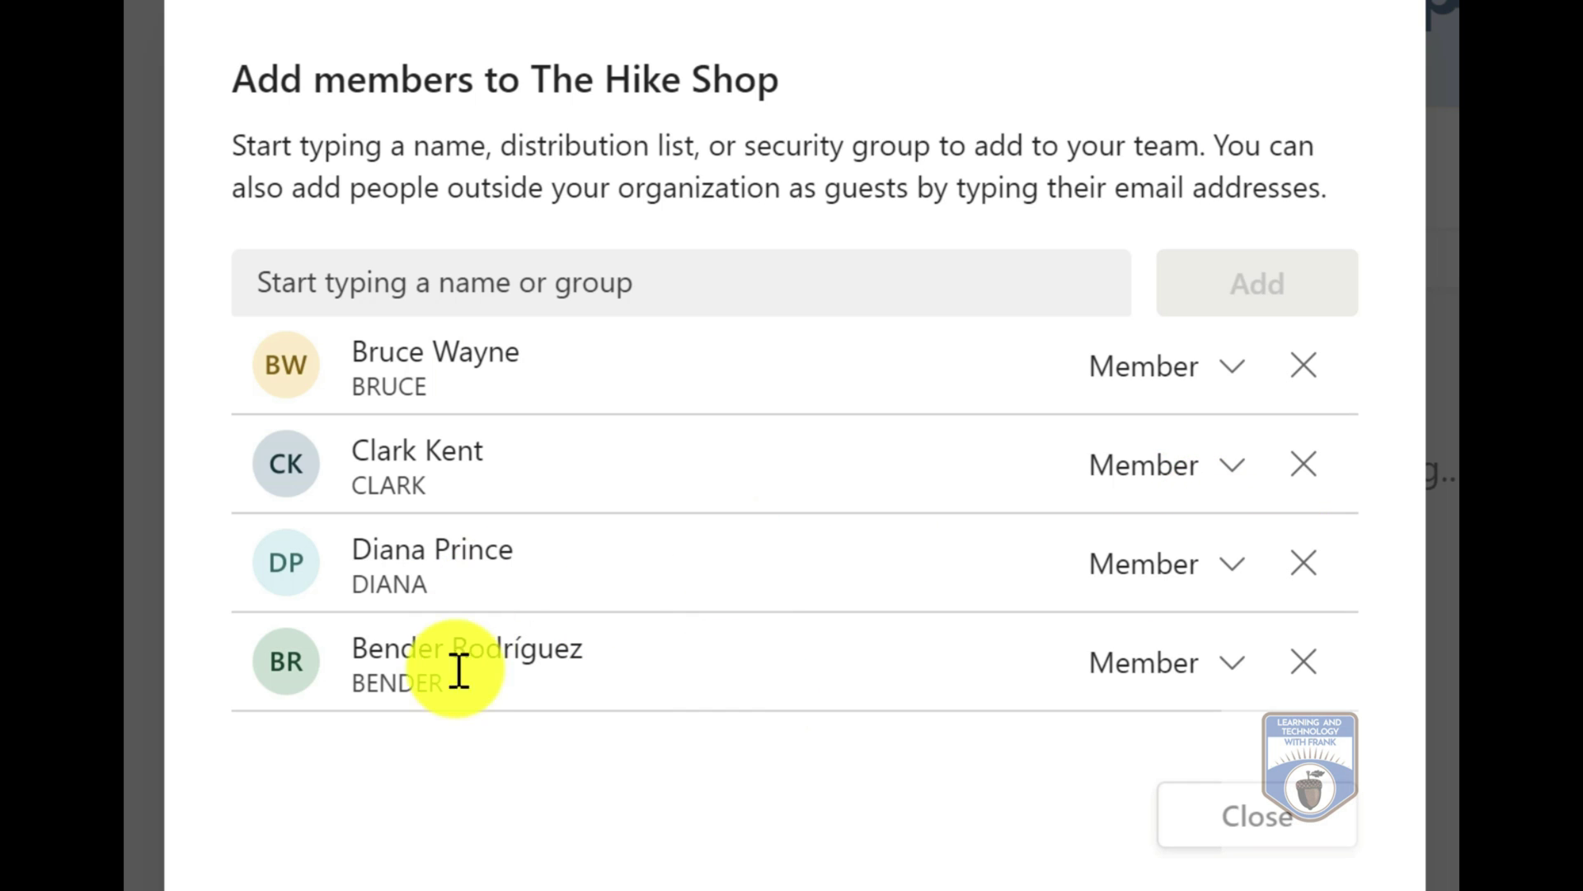
click(1242, 383)
click(1148, 501)
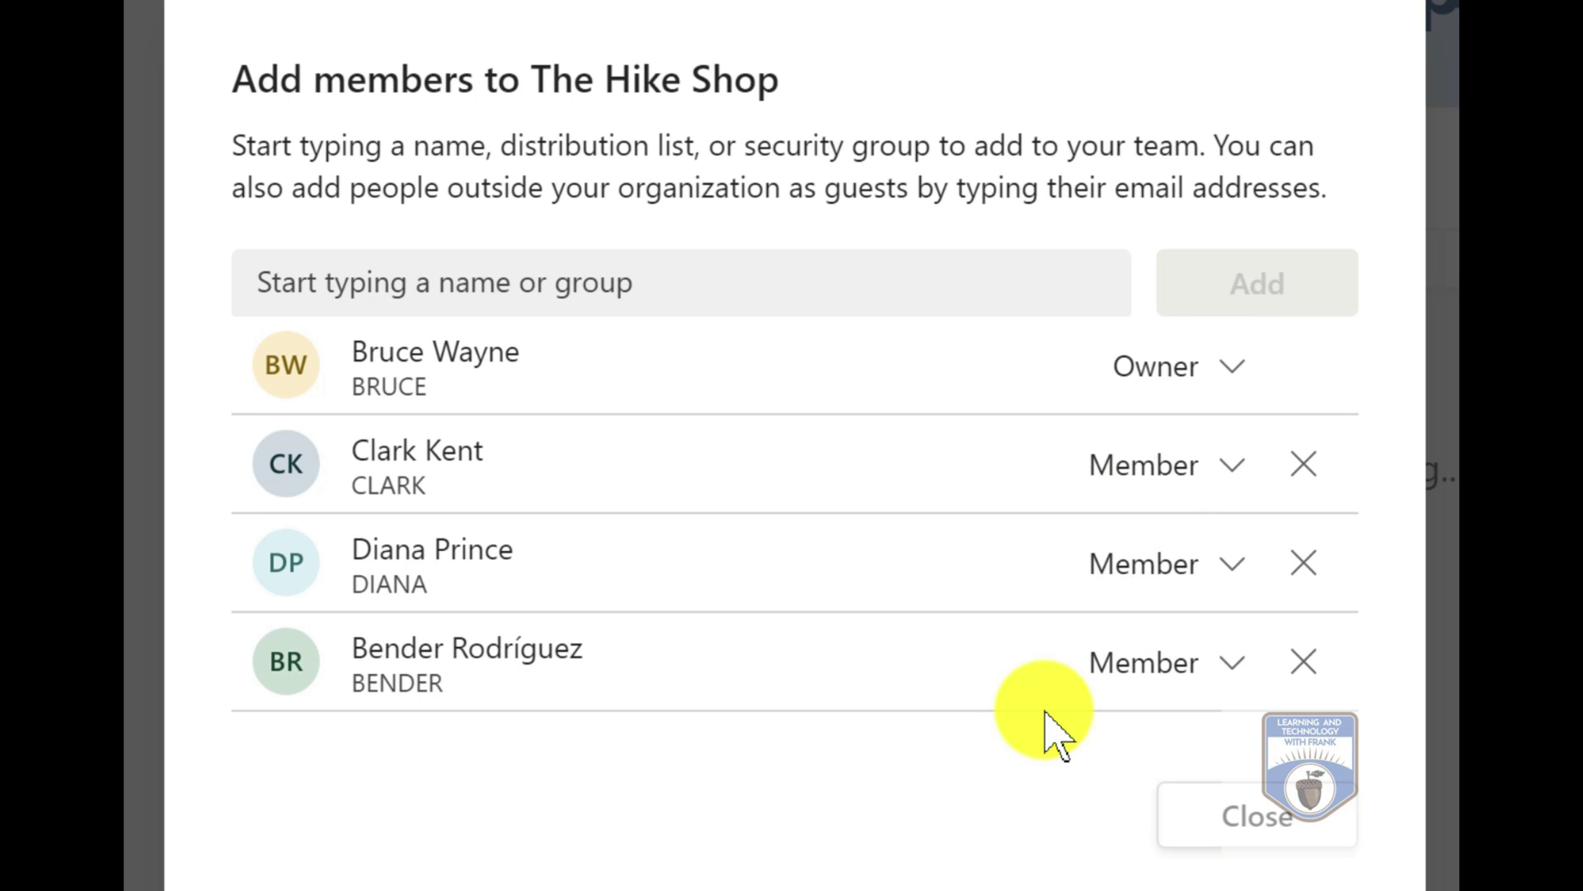
click(1254, 814)
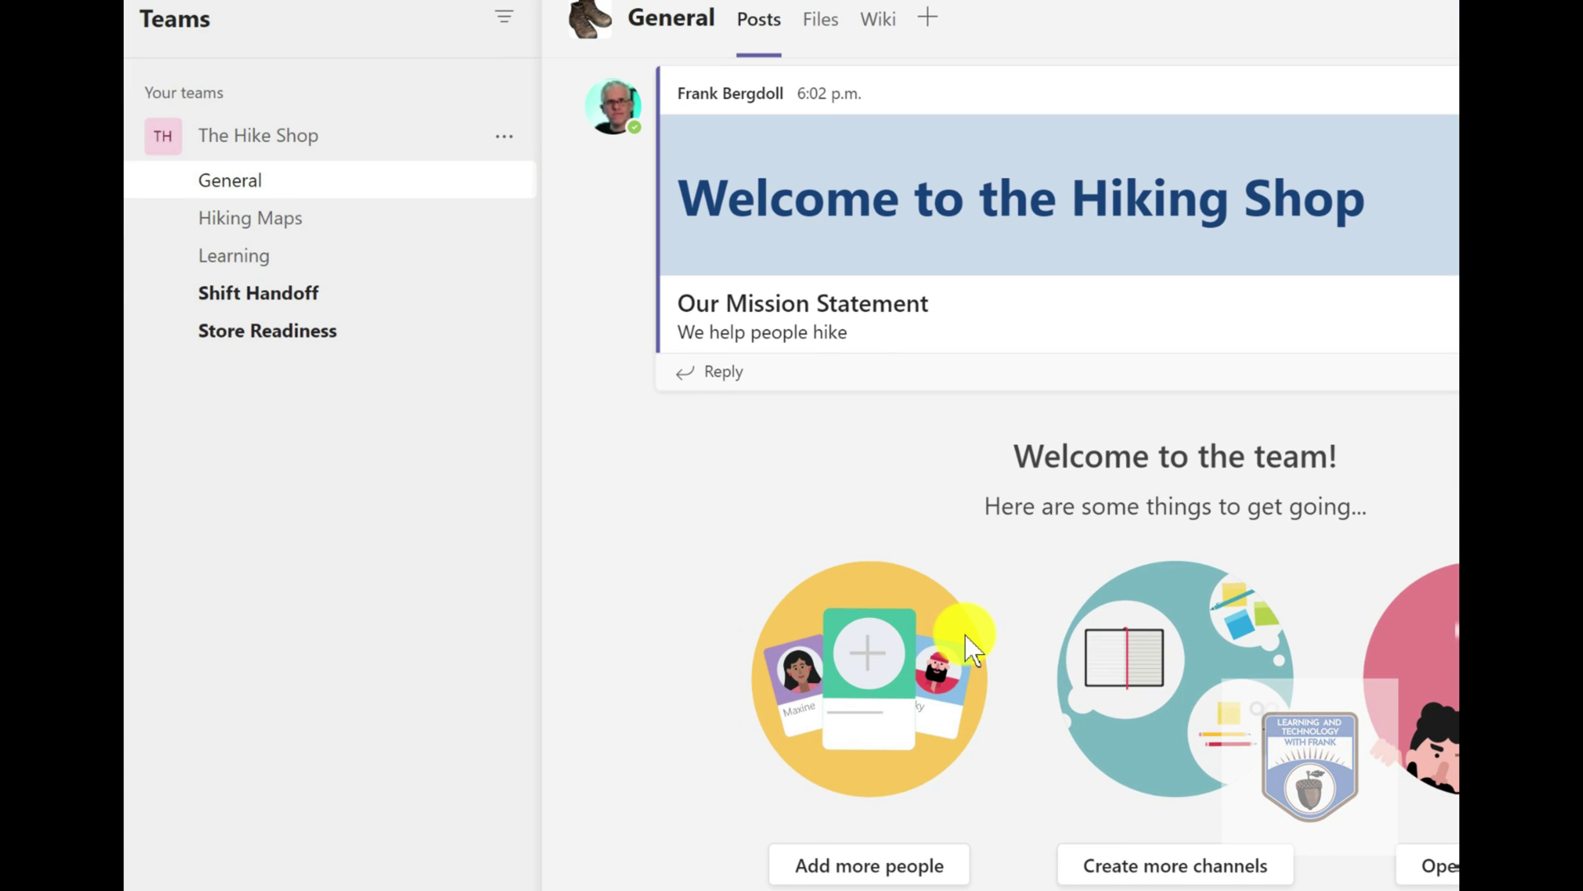
- Open Manage team and expand Members and guests to show 2 owners and 3 members
click(505, 138)
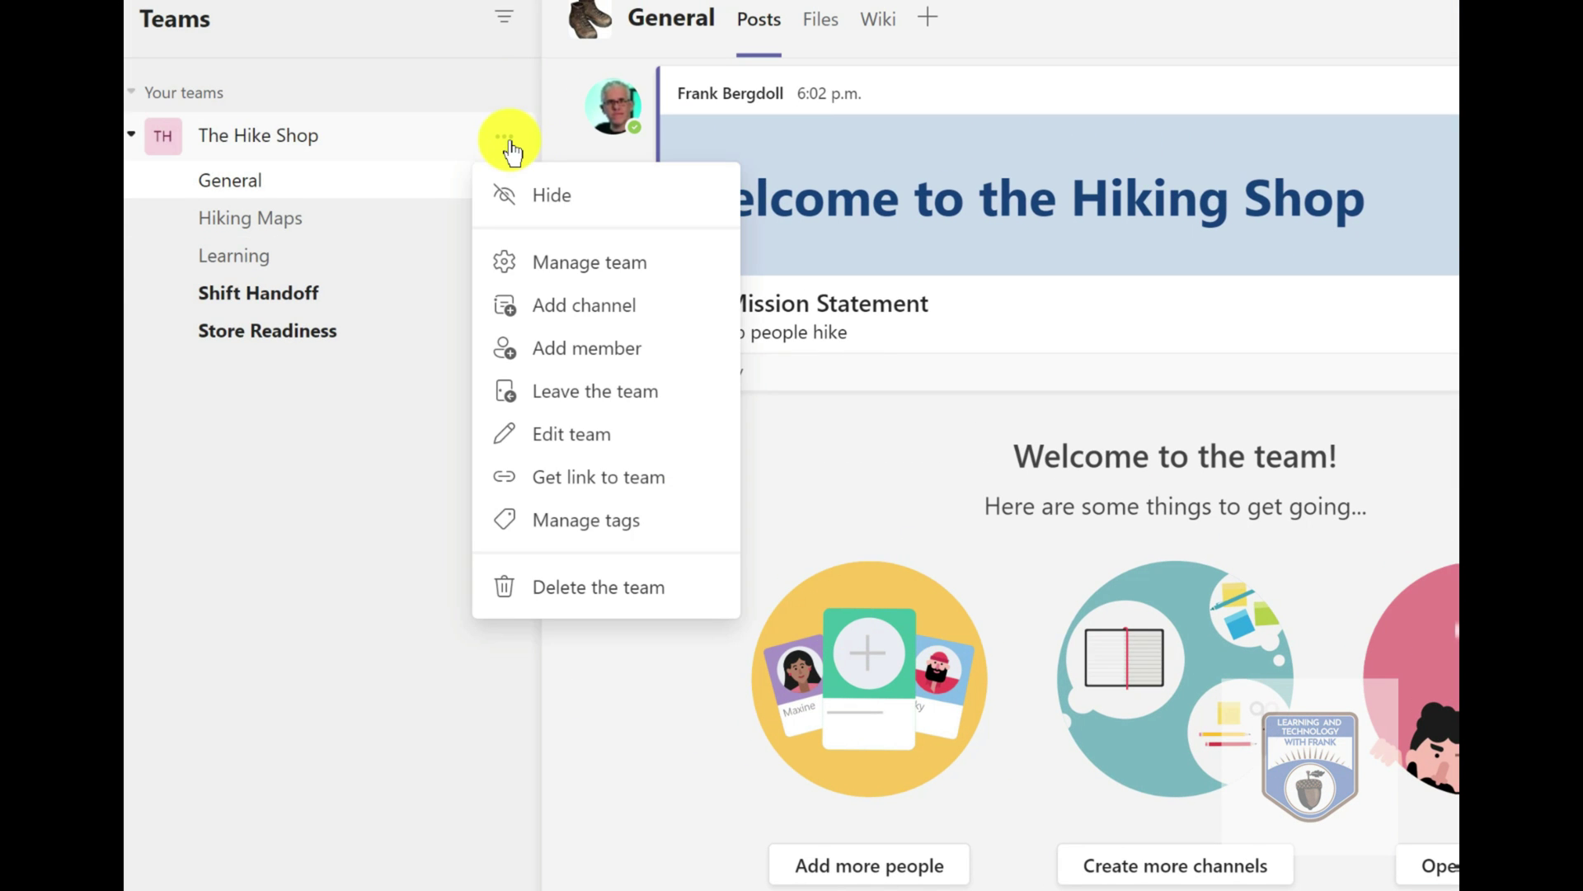
click(576, 271)
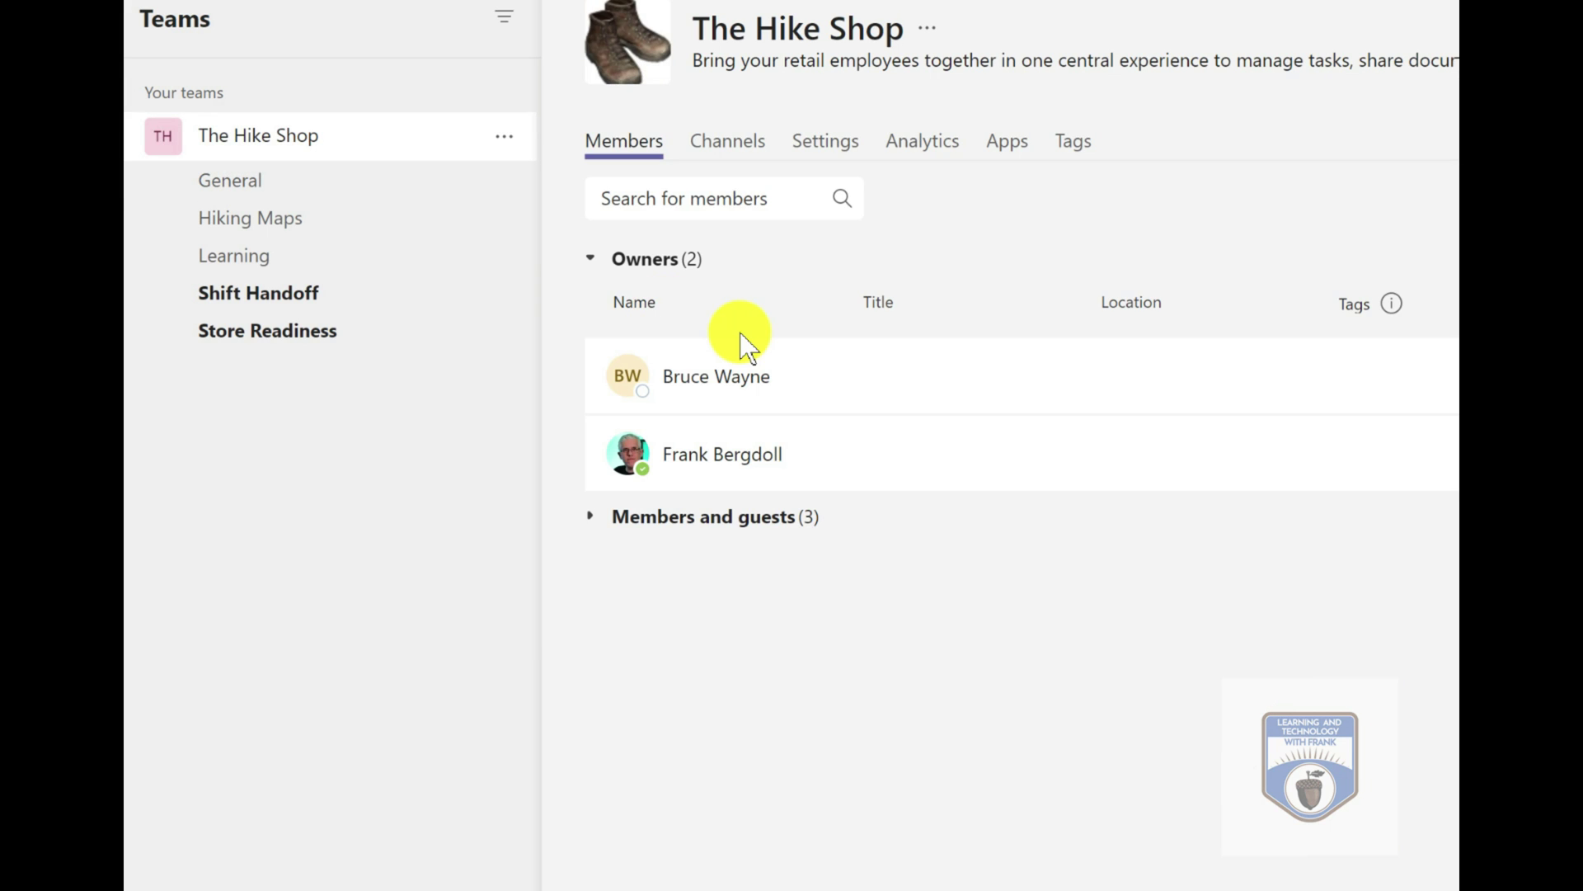
click(592, 520)
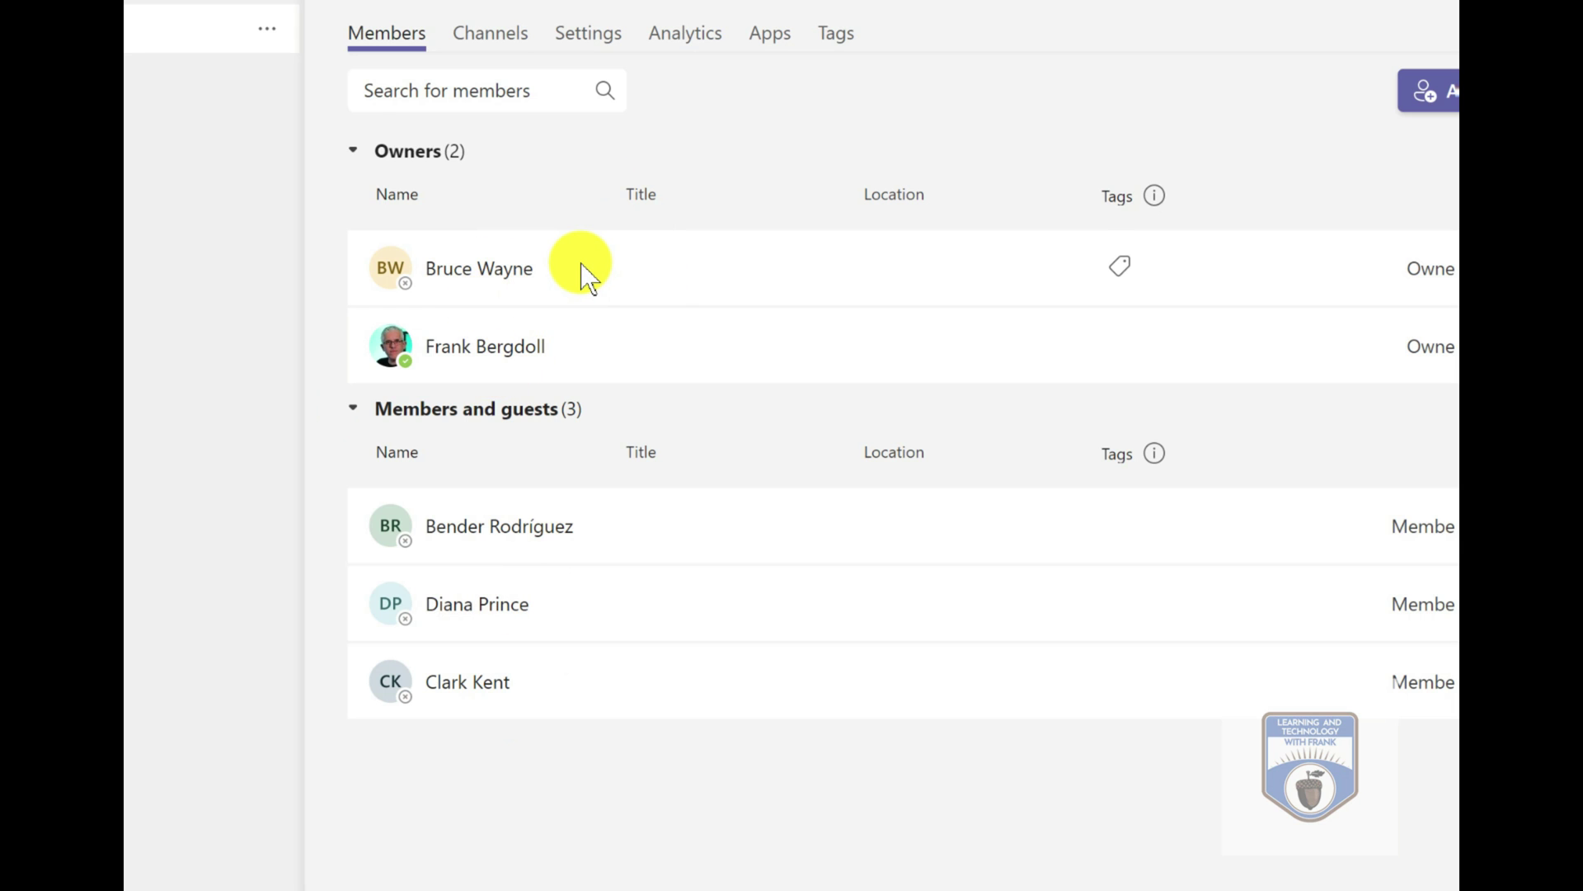
mouse_move(567, 535)
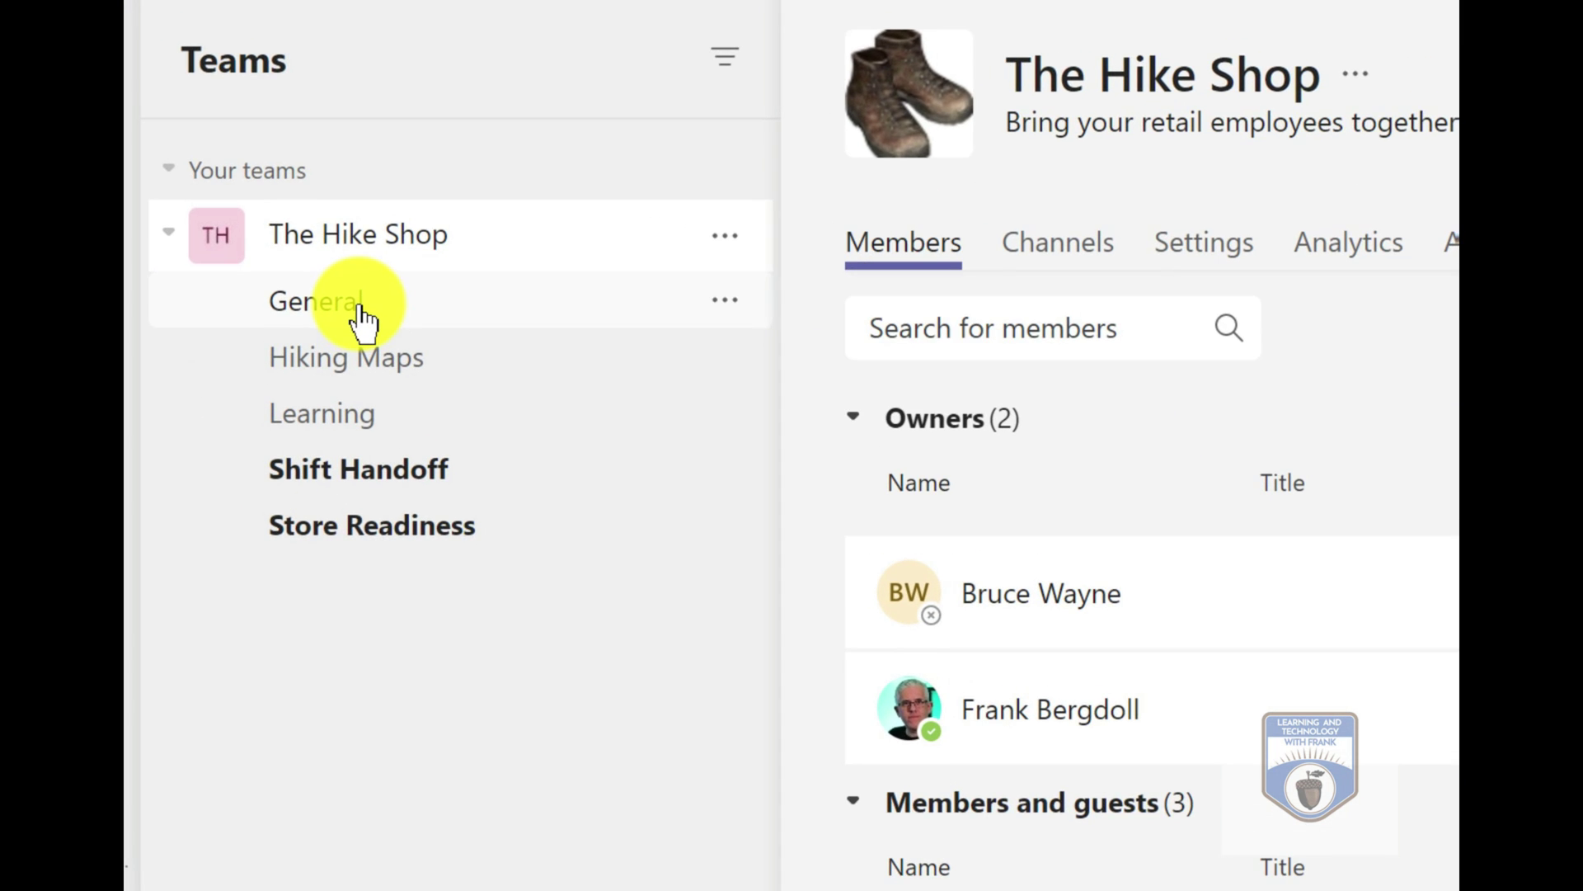
- Open General's Wiki and title the page 'Boots that rock on rocks'
click(309, 317)
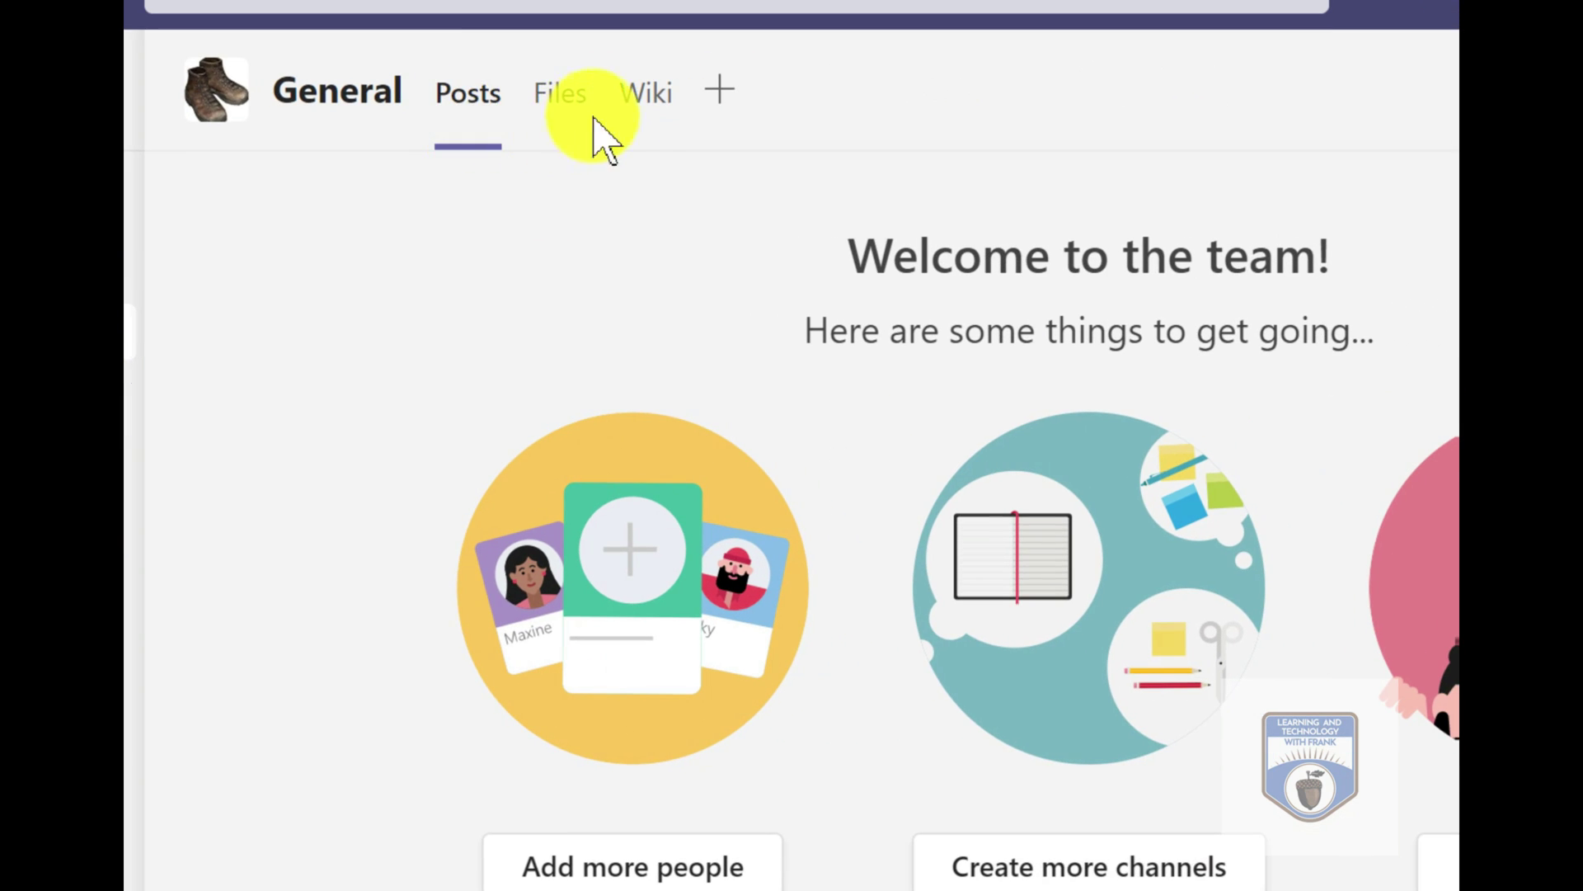
click(645, 116)
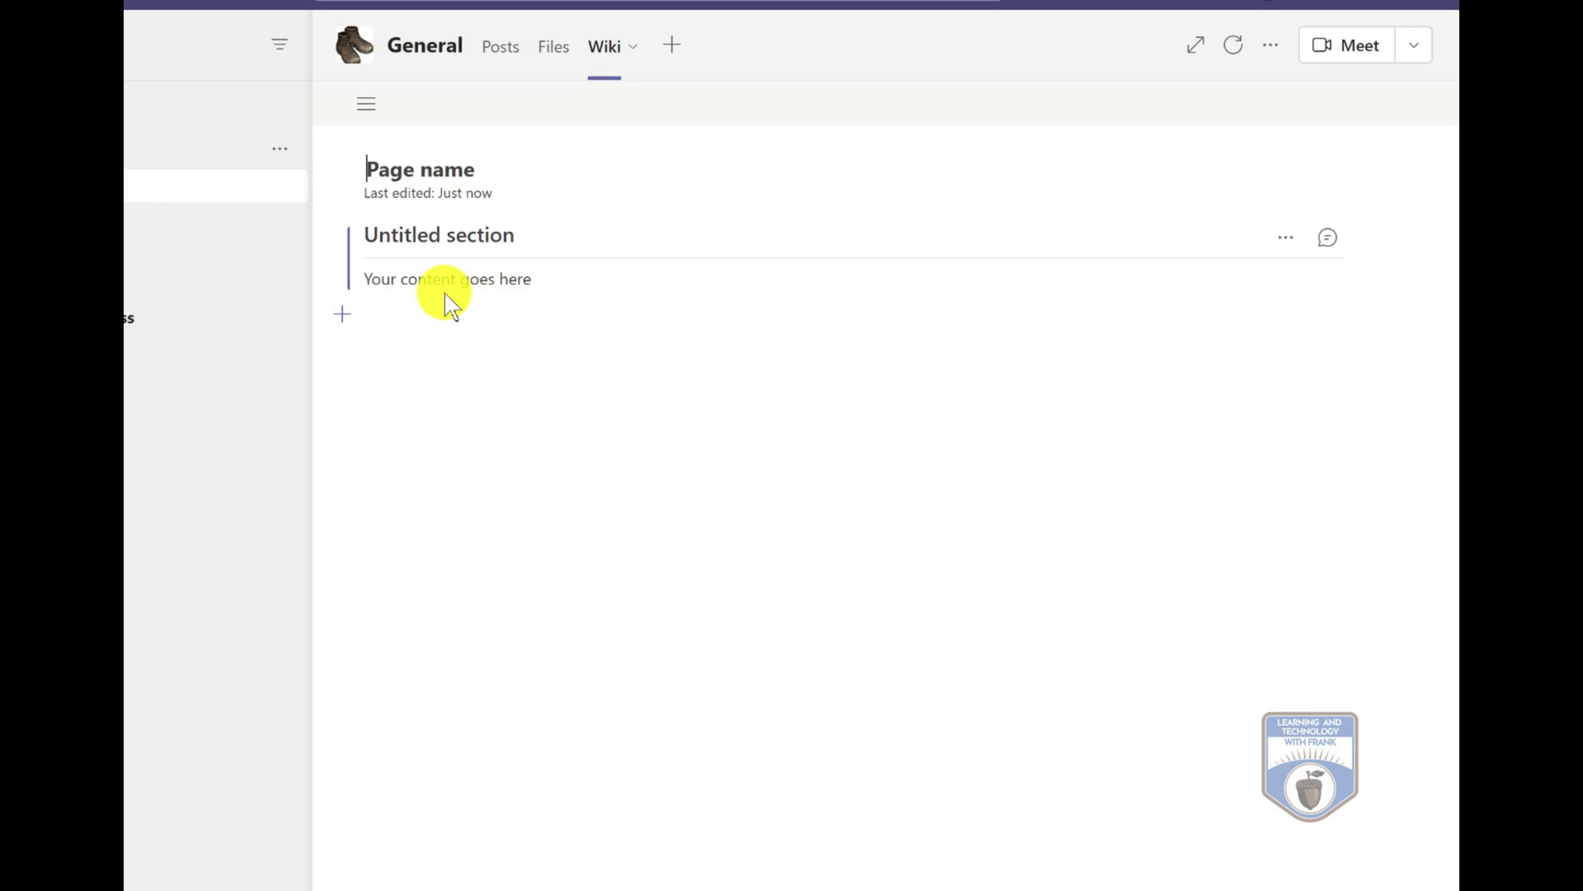
text(Boots that rock on rock)
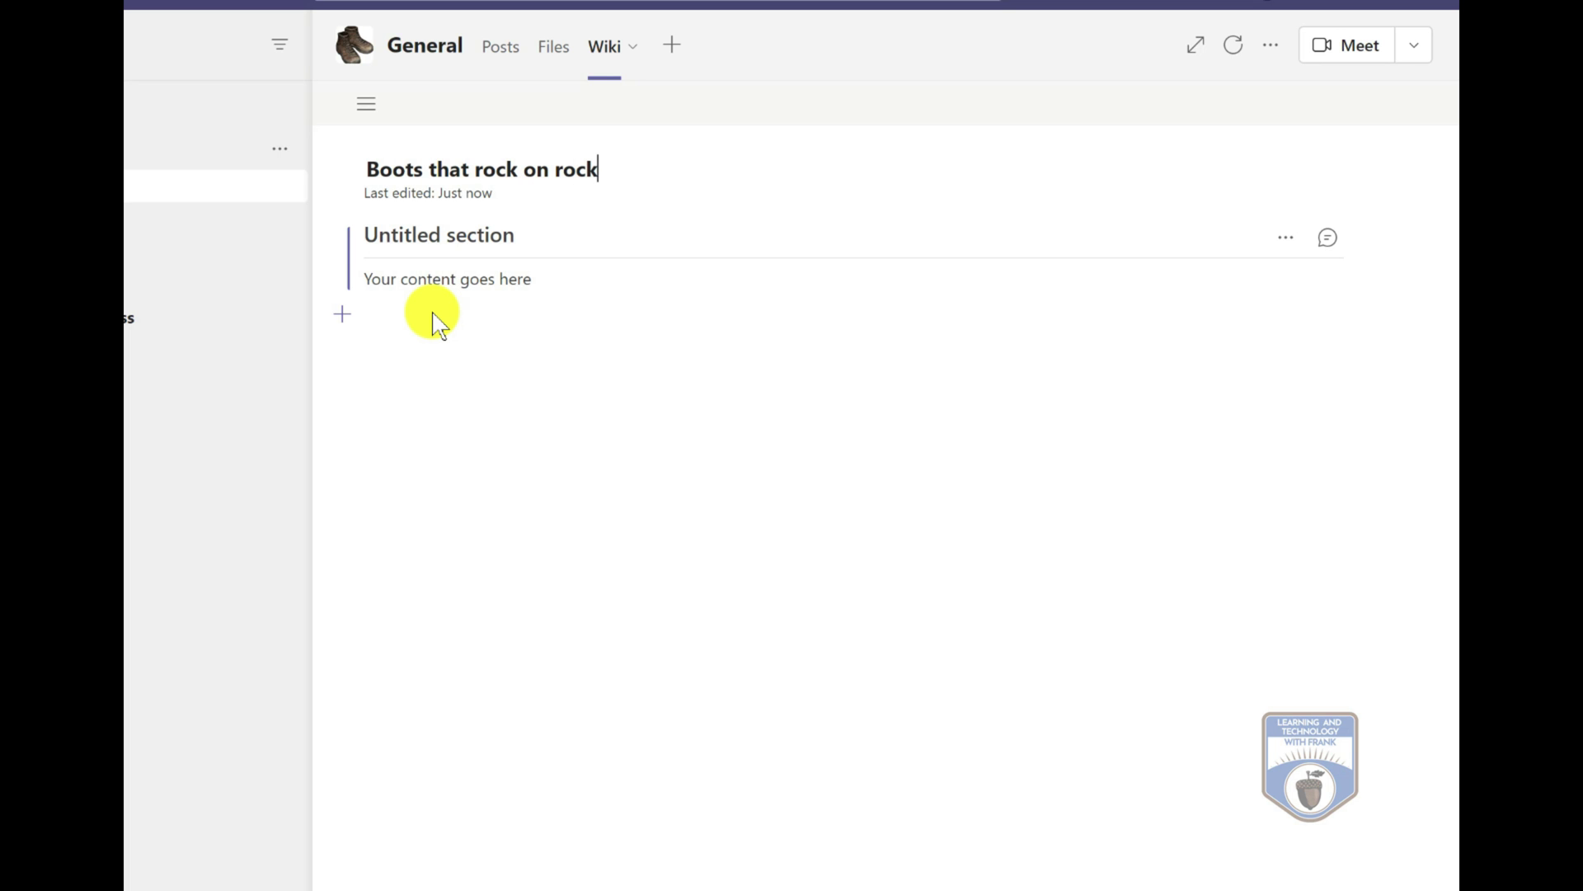
- Add two wiki sections named 'High Top' and 'Running Shoes'
click(465, 240)
text(High Top)
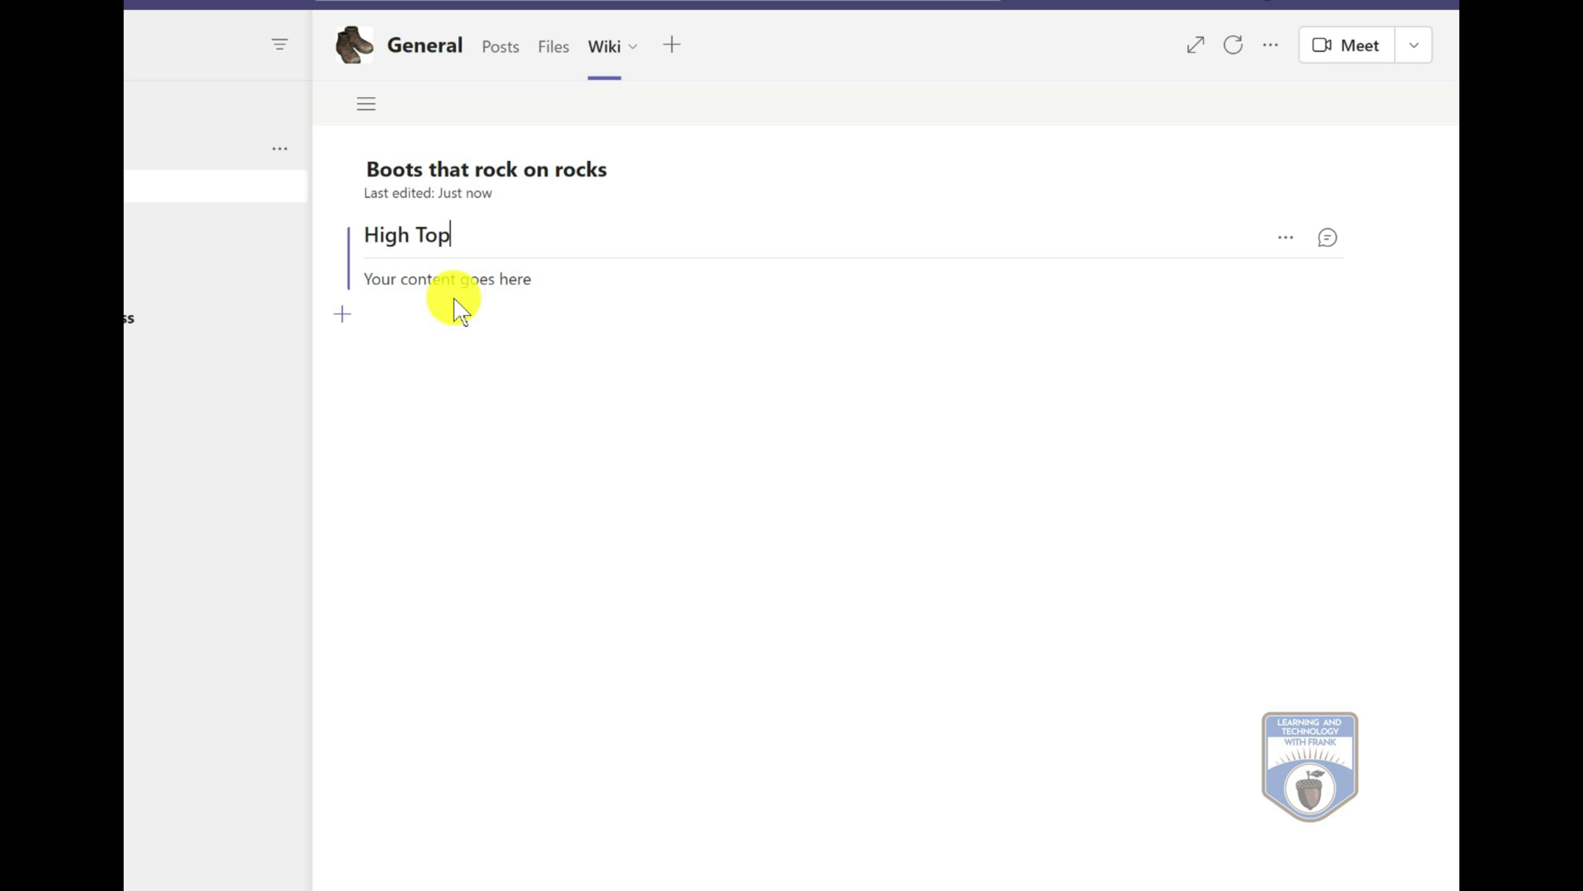
click(454, 299)
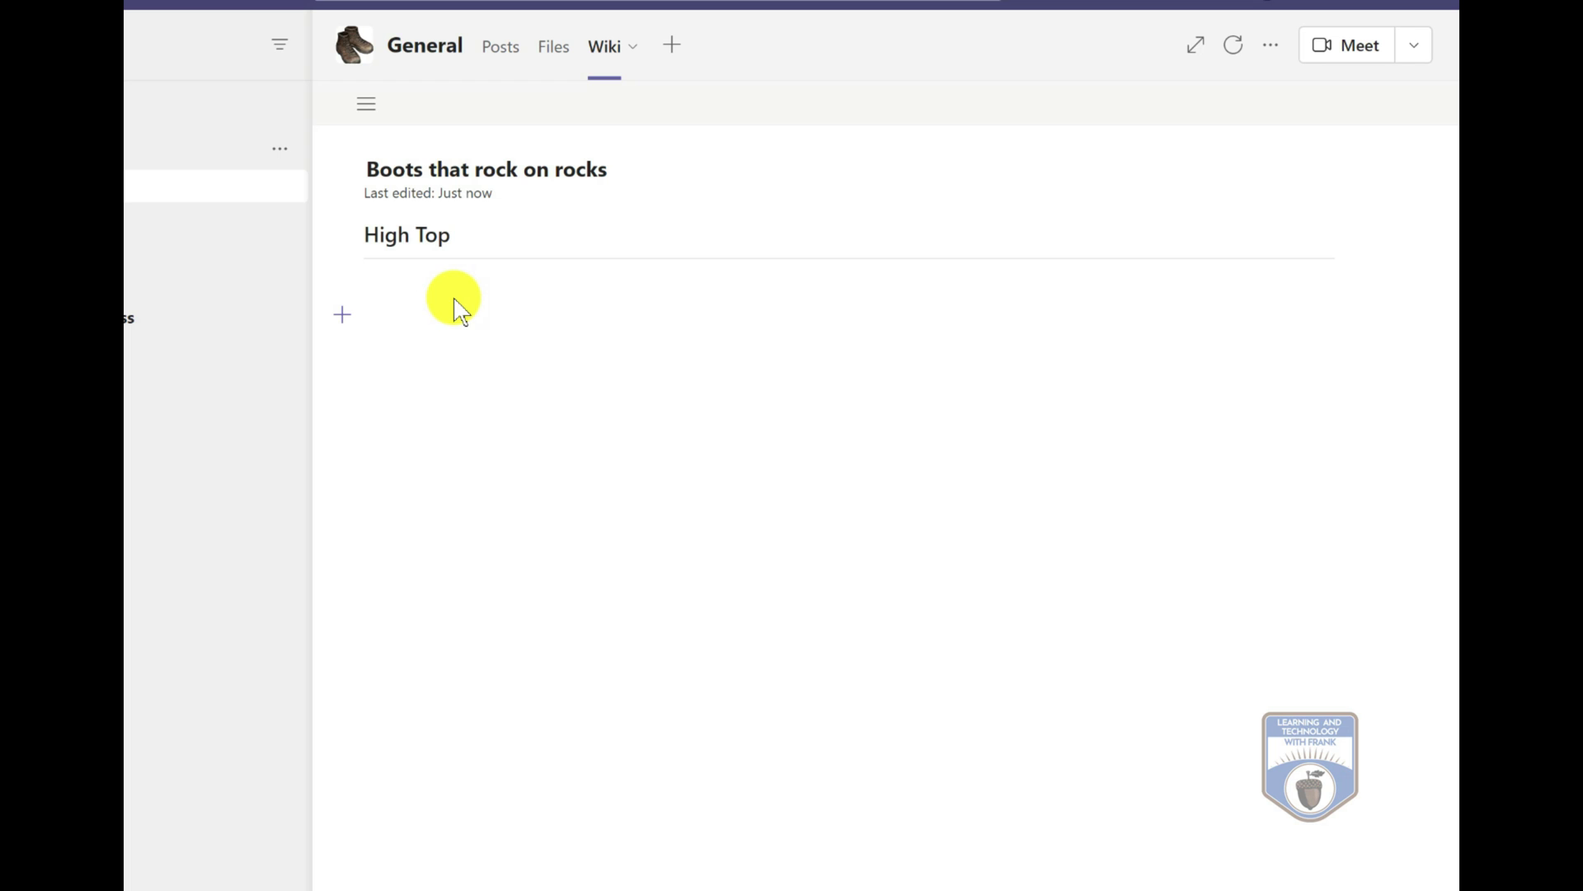
click(339, 318)
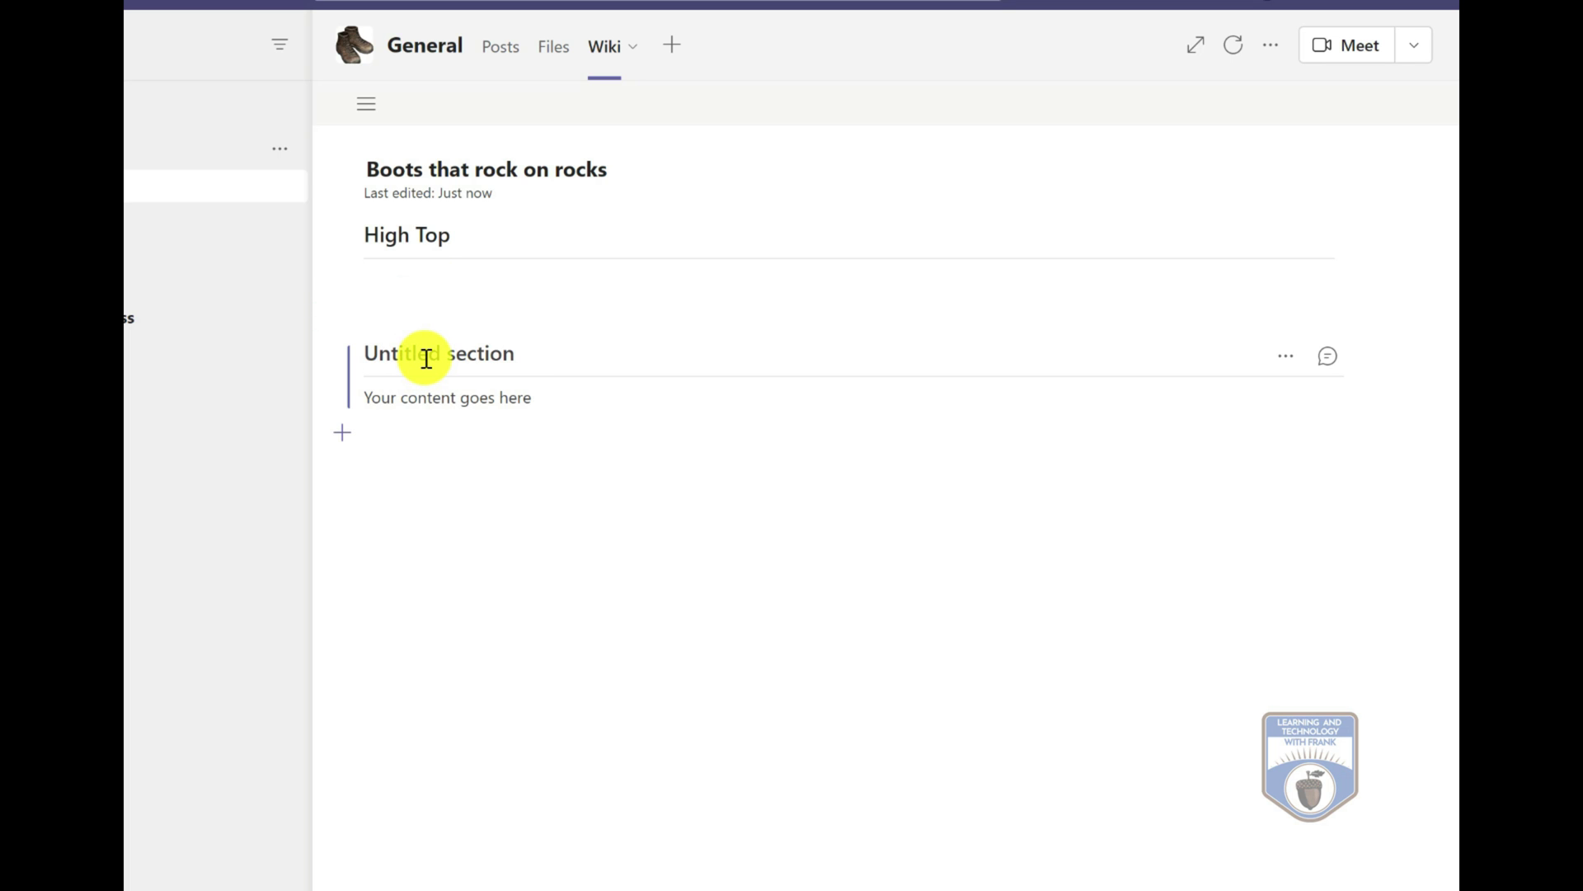
text(Running Shoes)
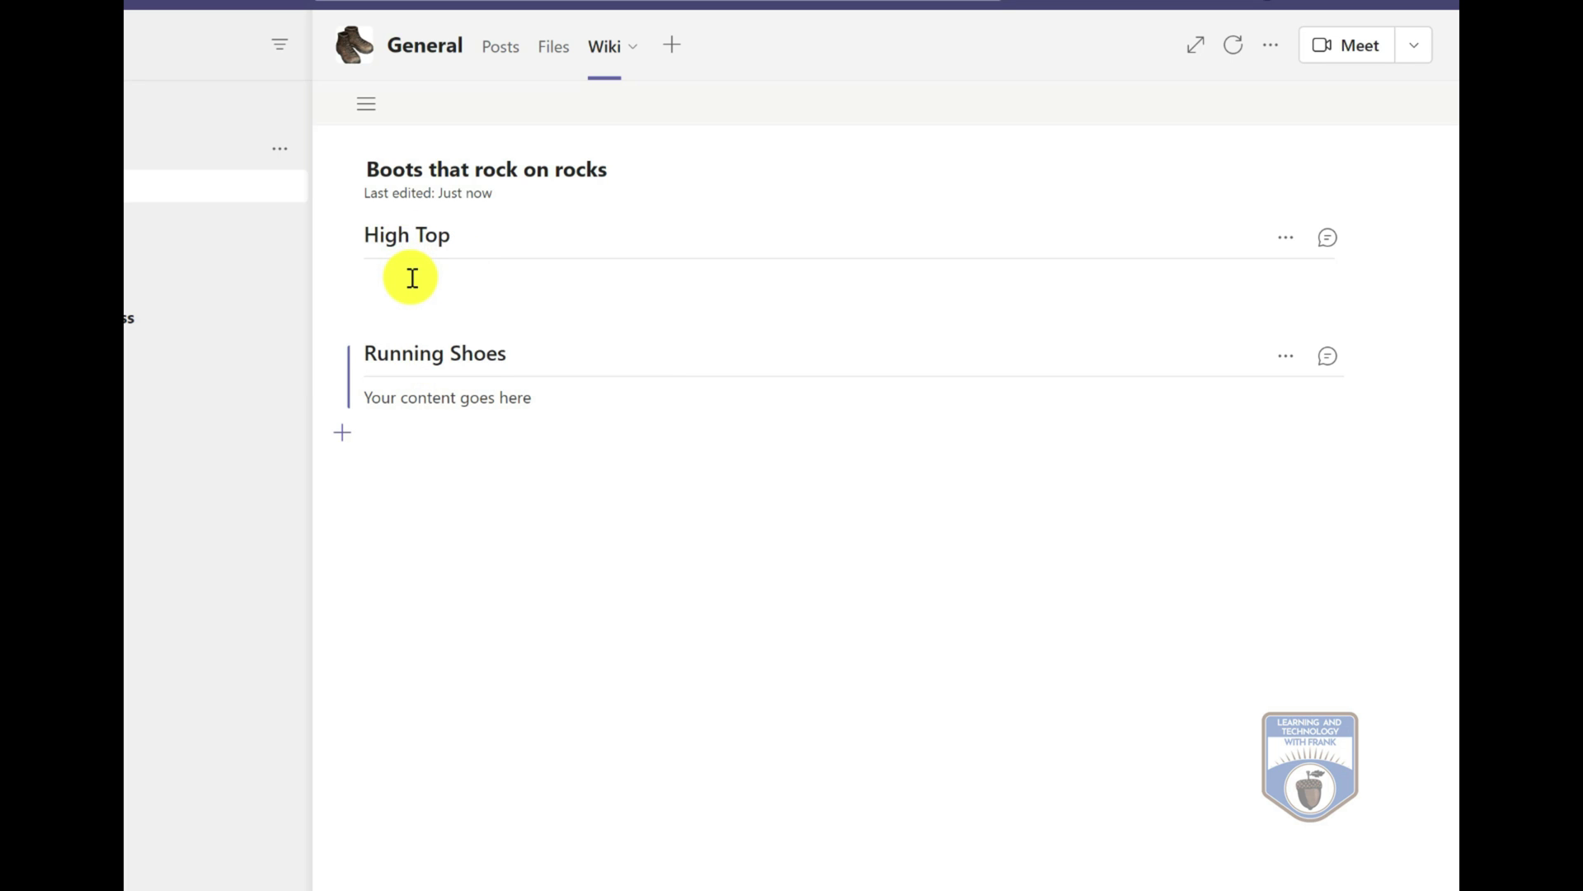
click(399, 294)
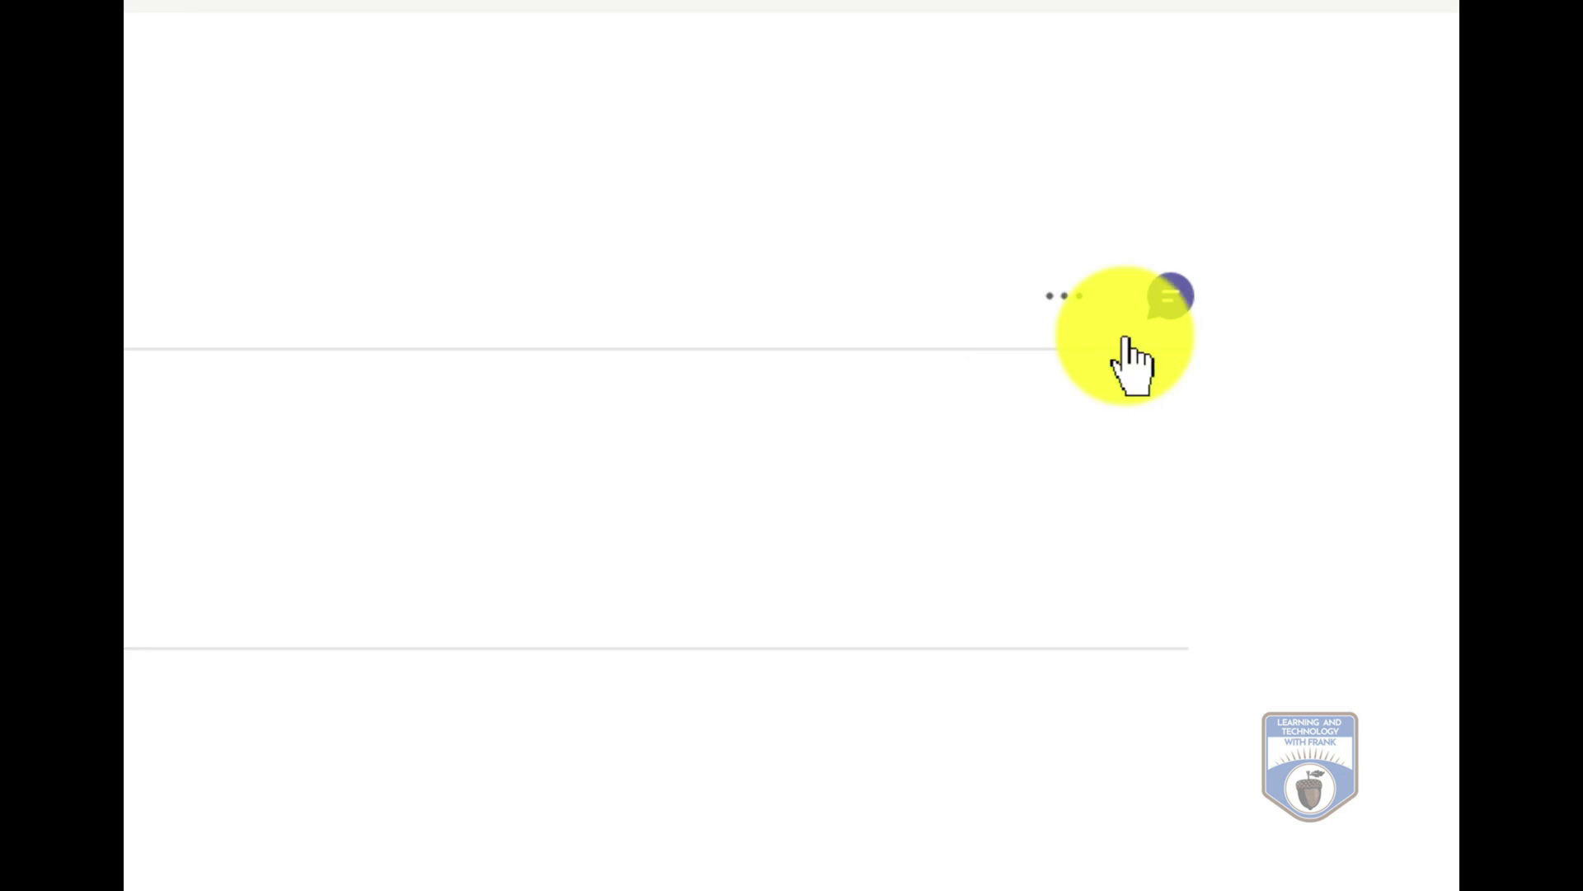
- Post 'I like Bob's Boots' in the High Top section's conversation
click(1171, 297)
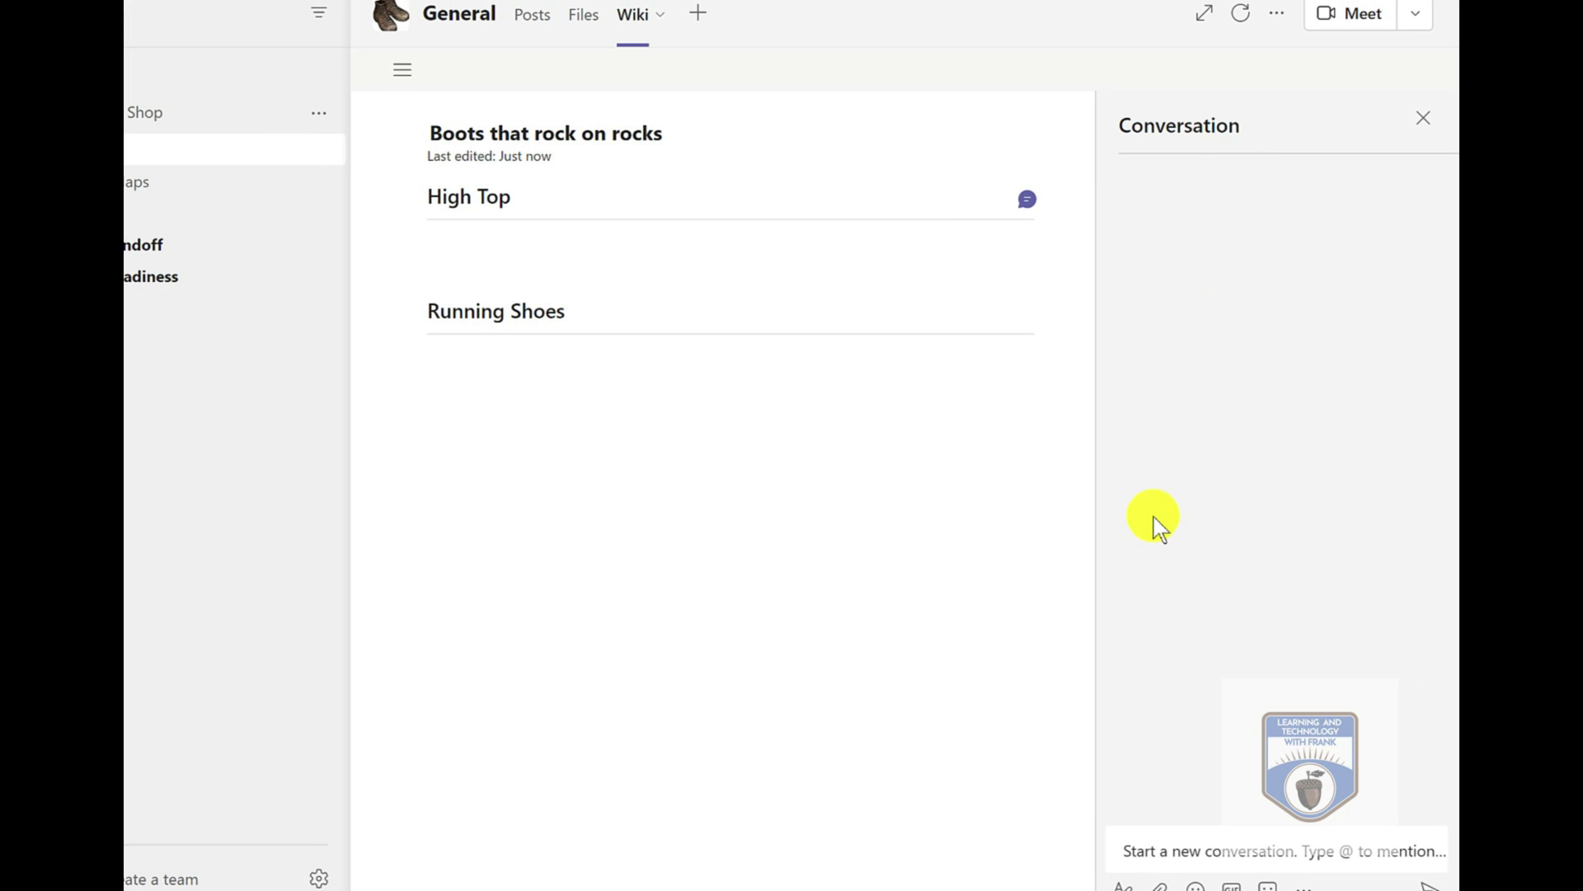
click(1166, 851)
text(I like Bob's Boots)
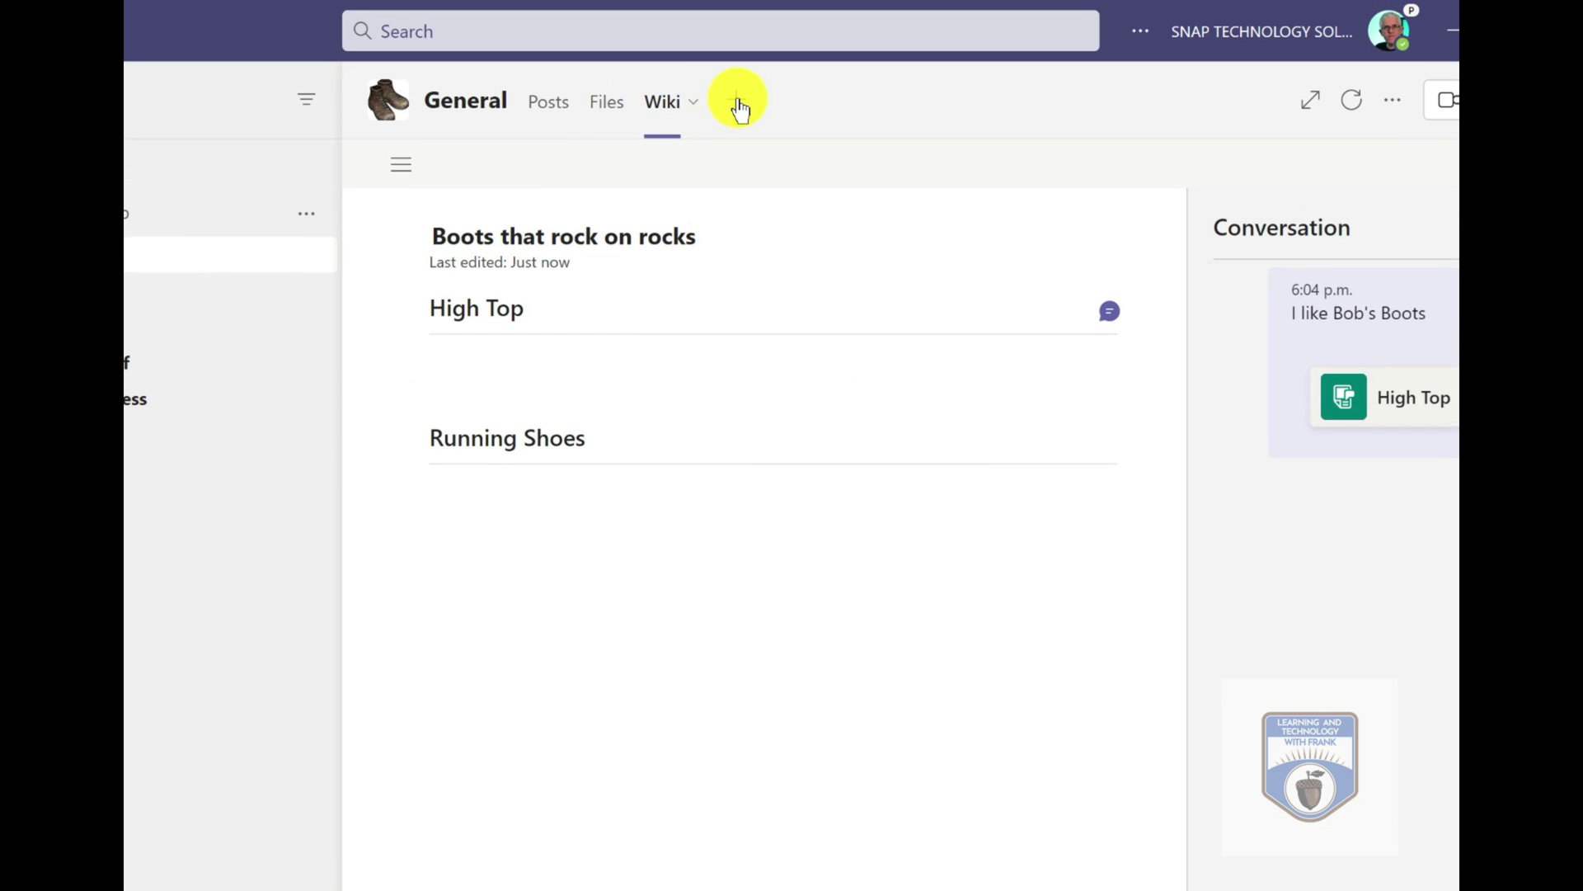
click(739, 108)
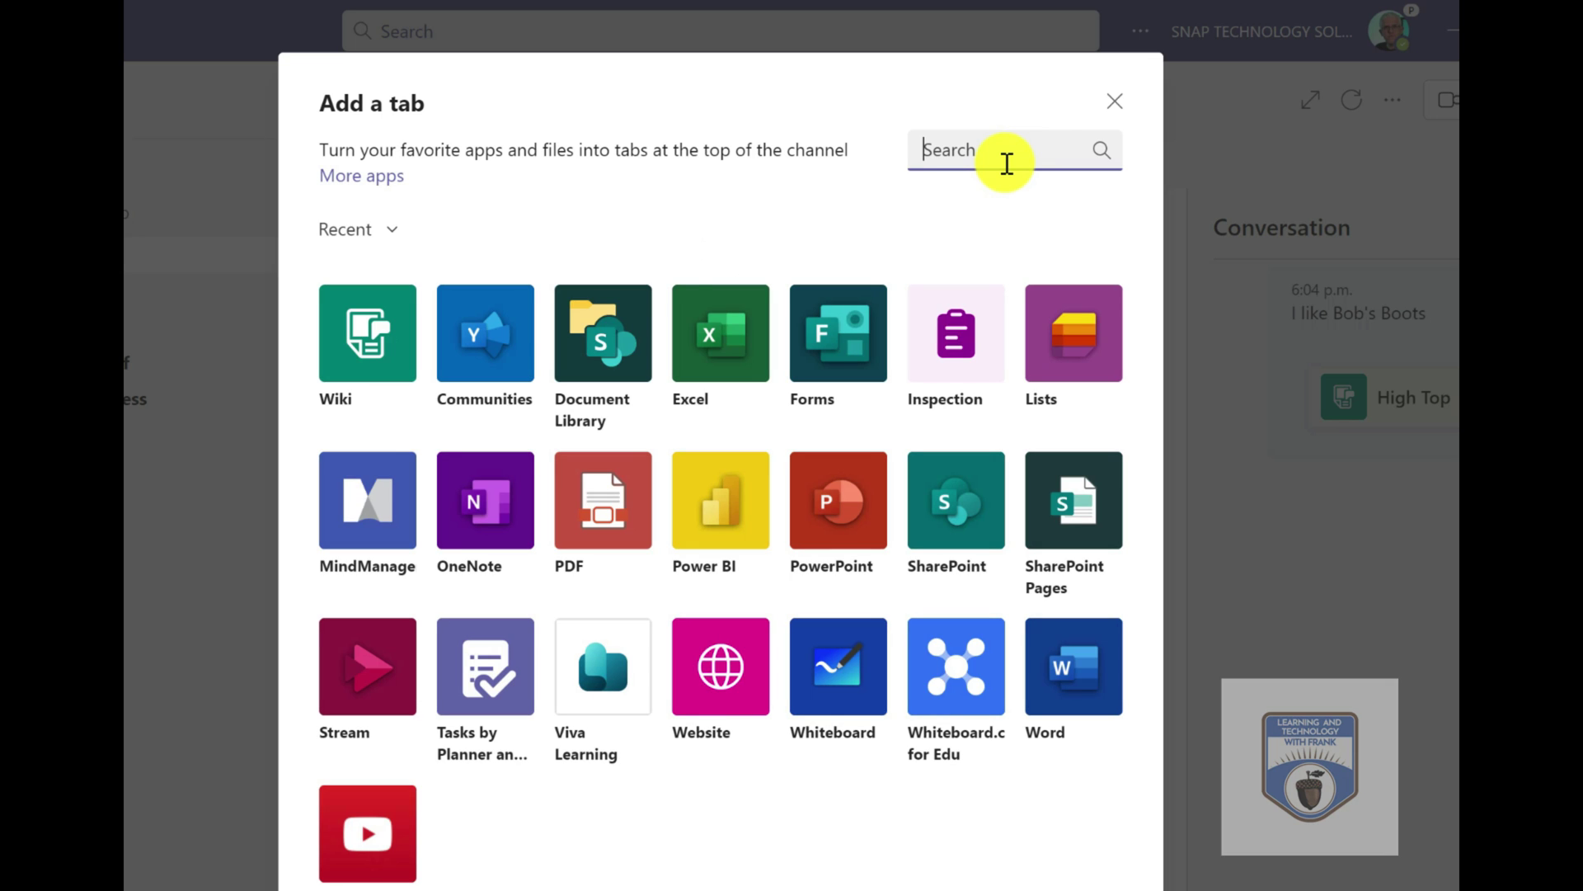
- Add a Communities tab to General showing the 'hikes' Yammer community
click(495, 342)
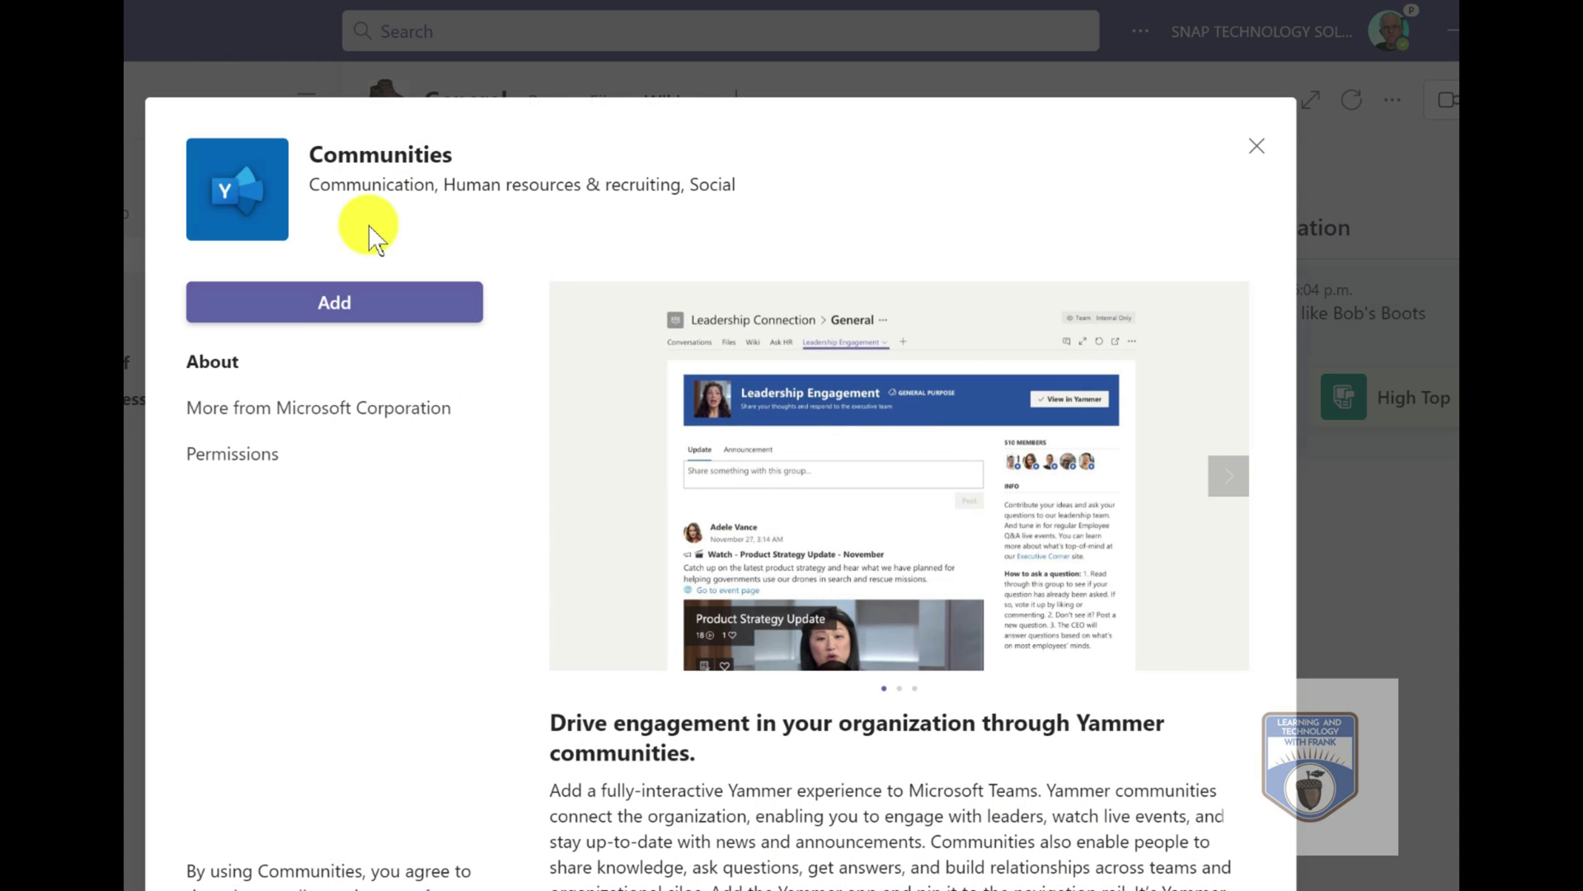
click(357, 320)
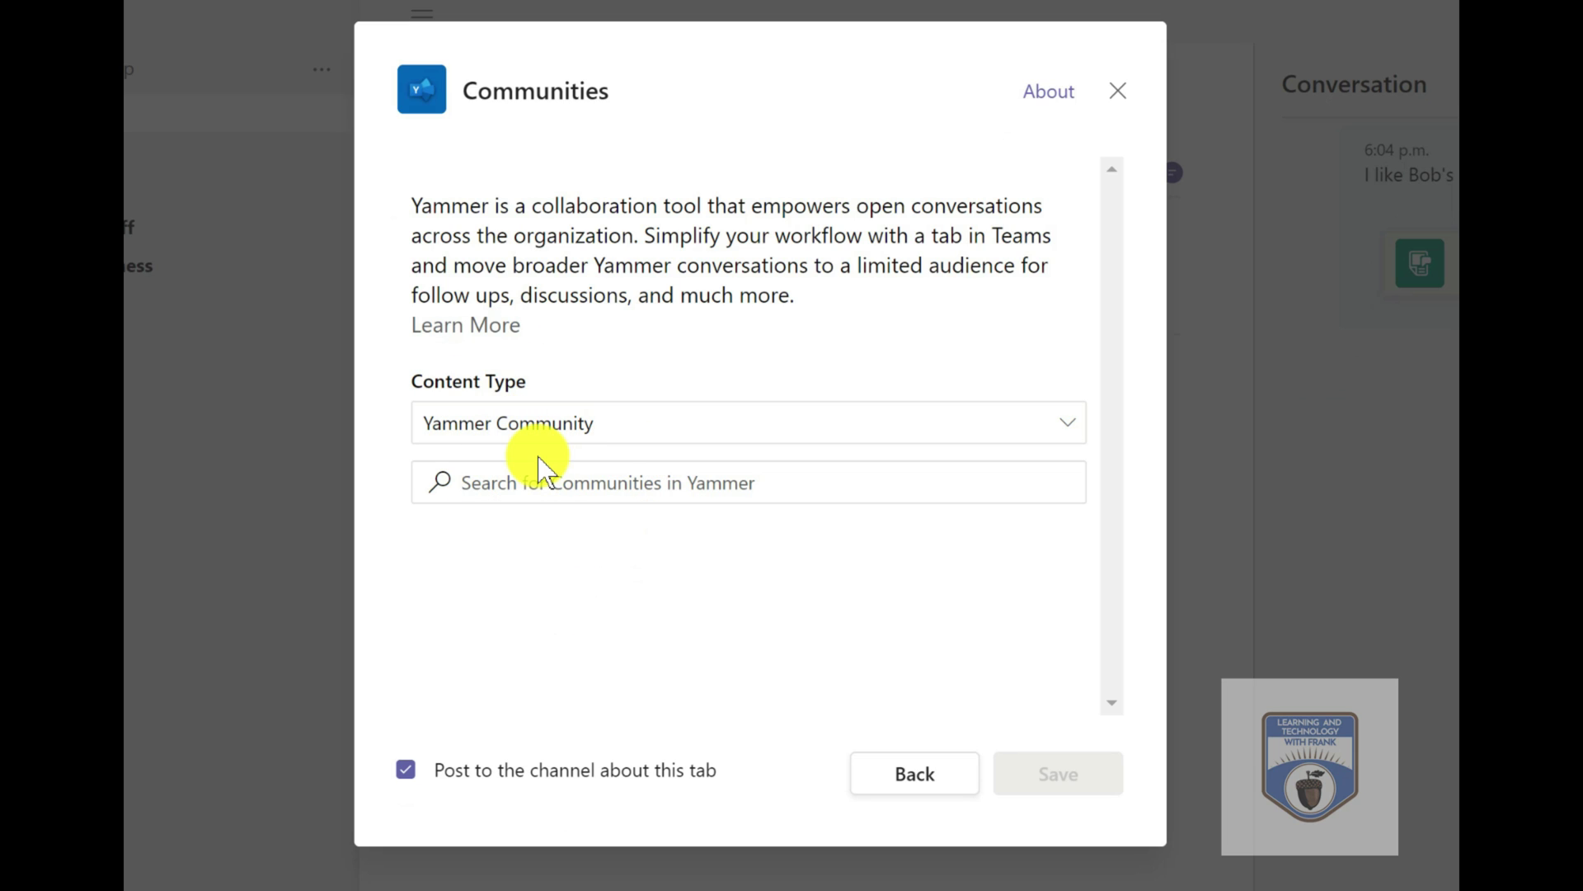
click(530, 483)
text(hik)
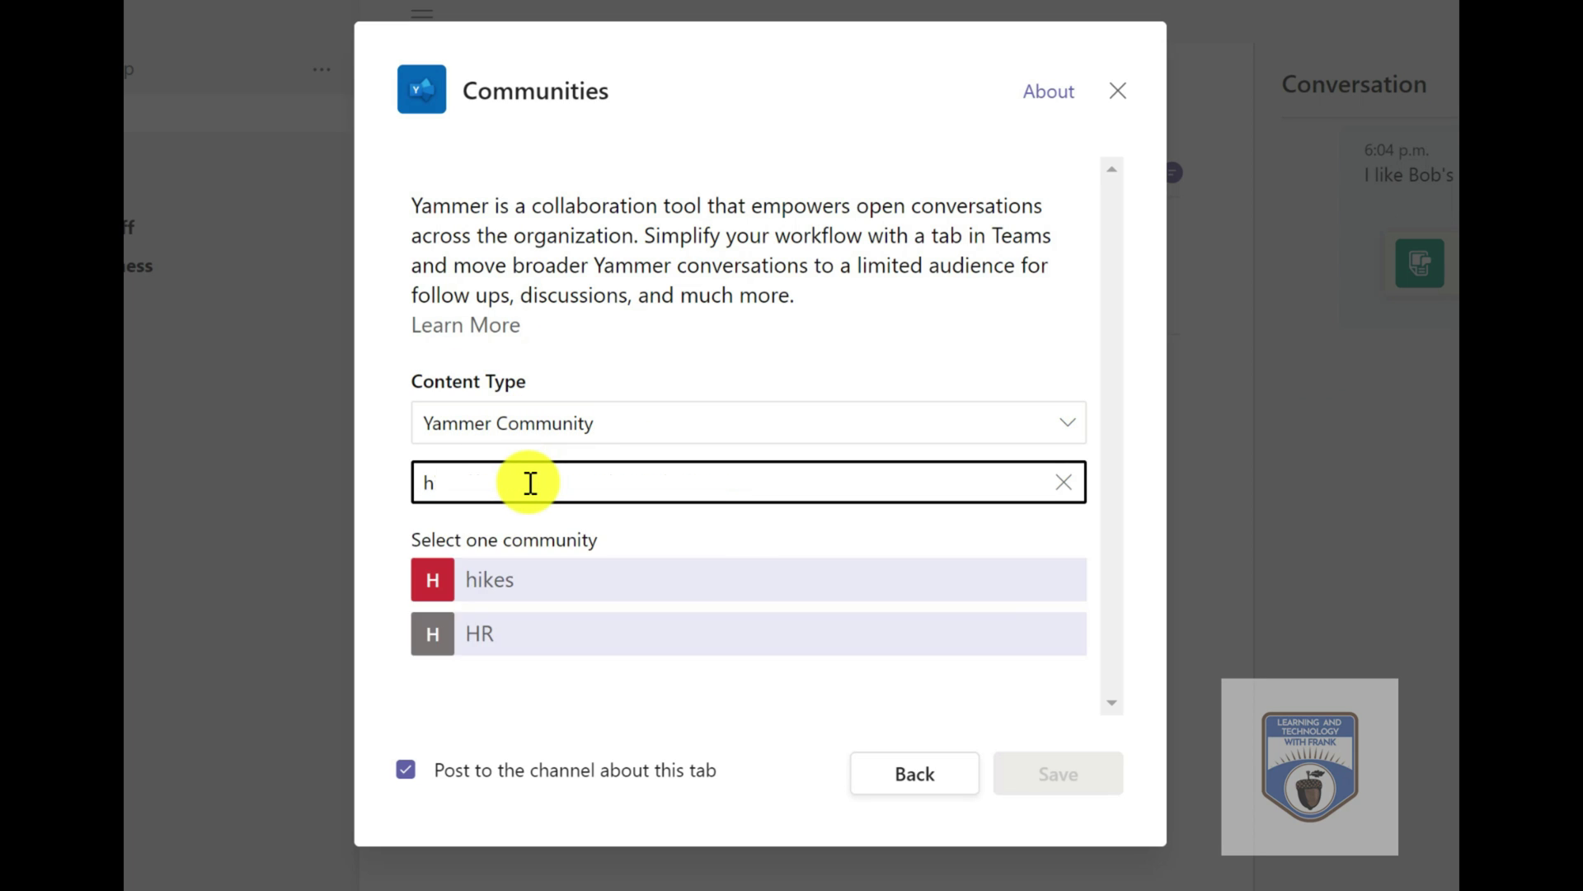
click(476, 586)
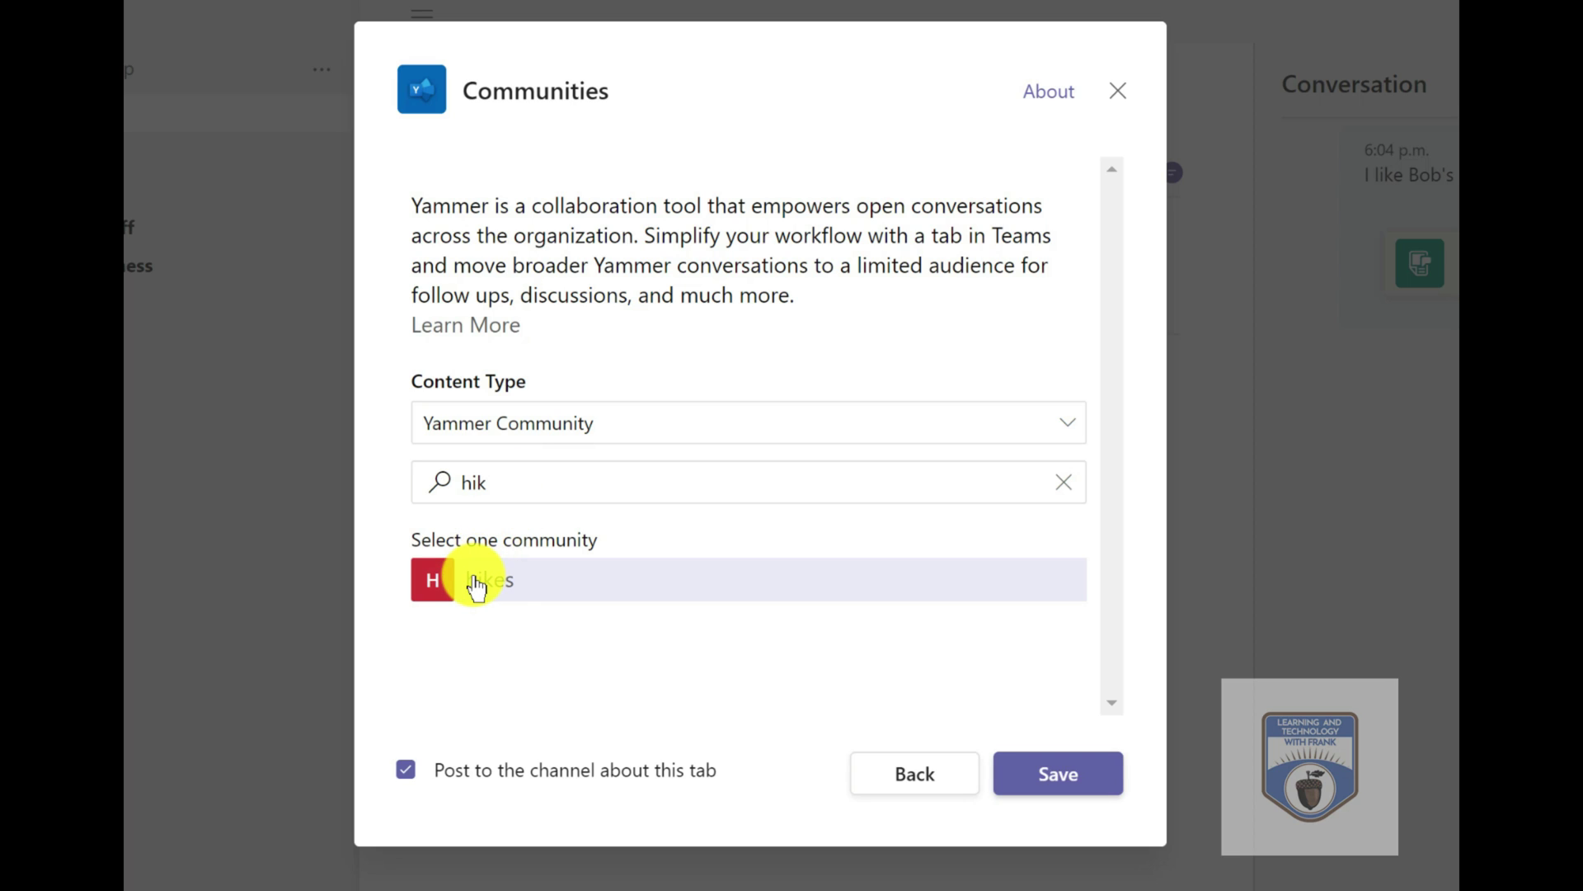
click(1083, 788)
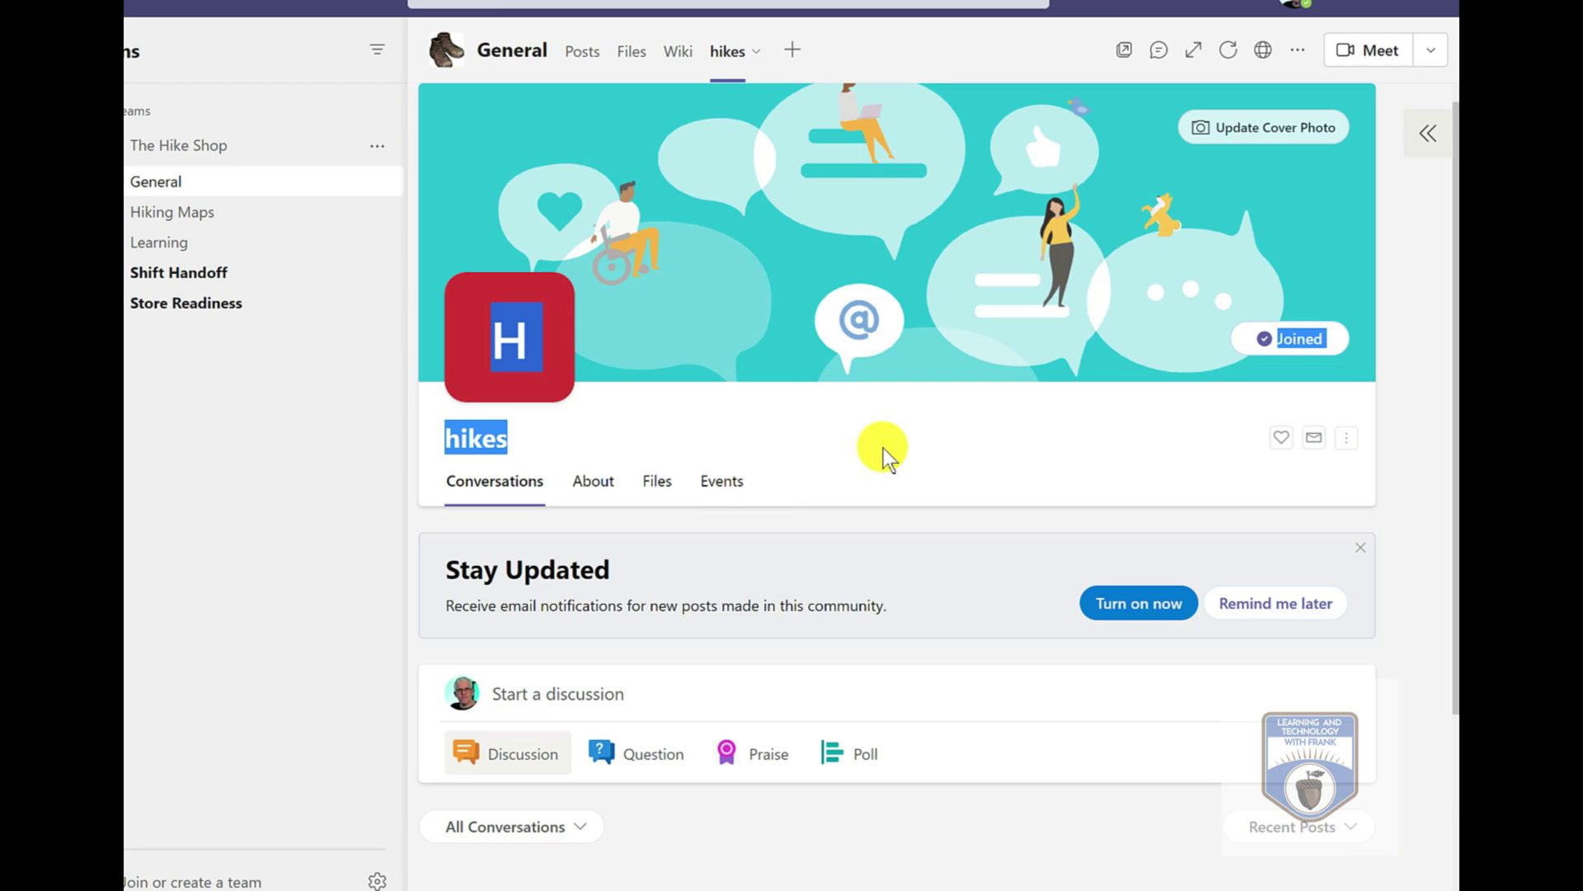
click(882, 454)
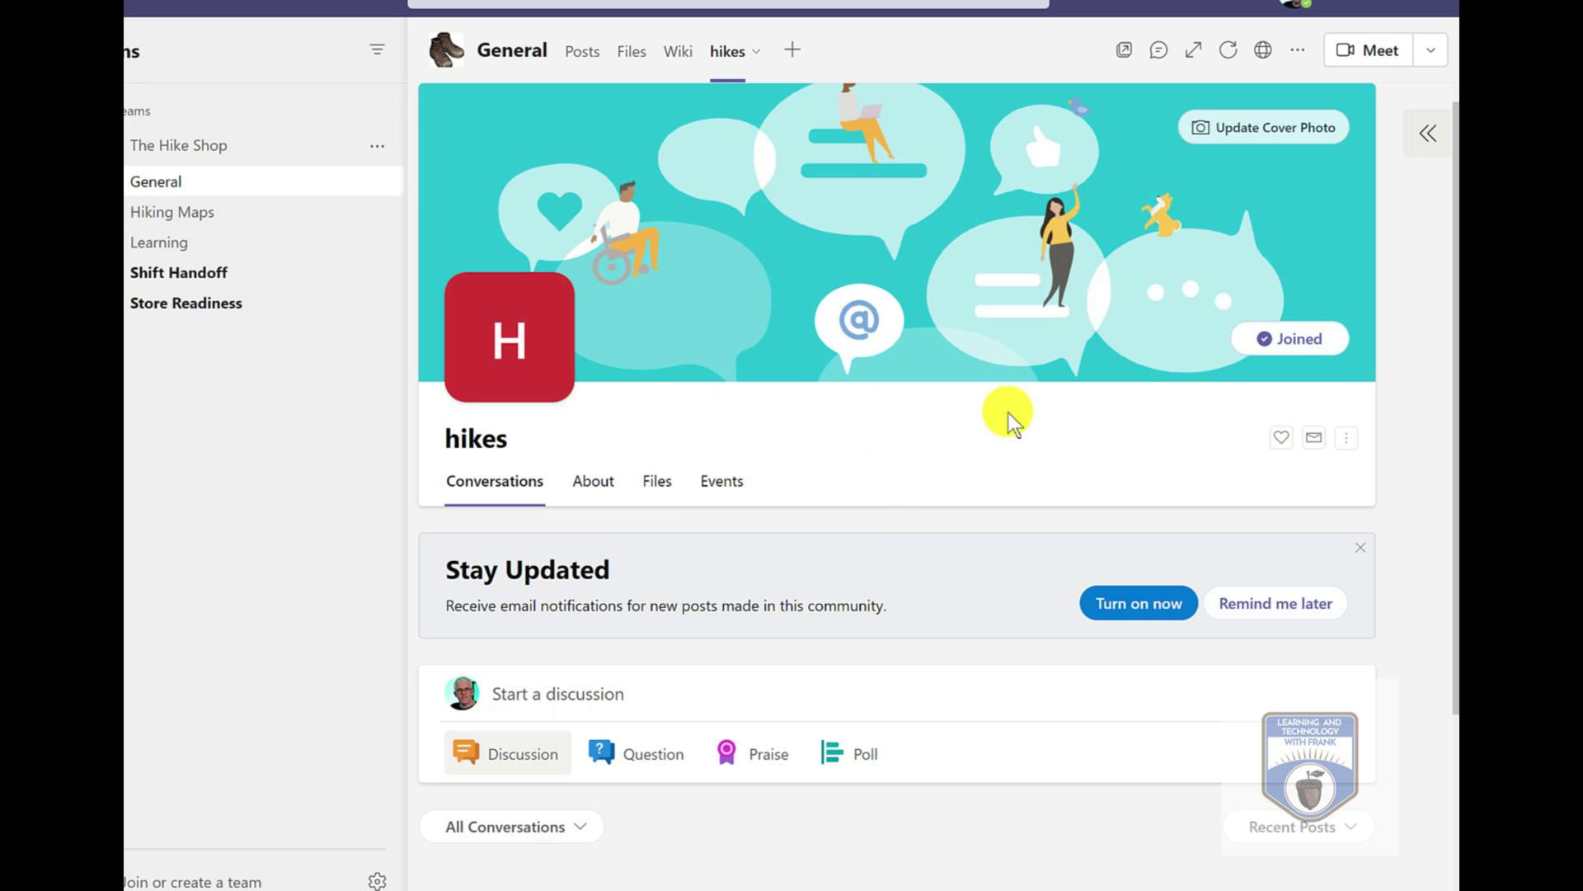
- Upload mountains.jfif as the hikes community's picture
mouse_move(506, 397)
click(540, 363)
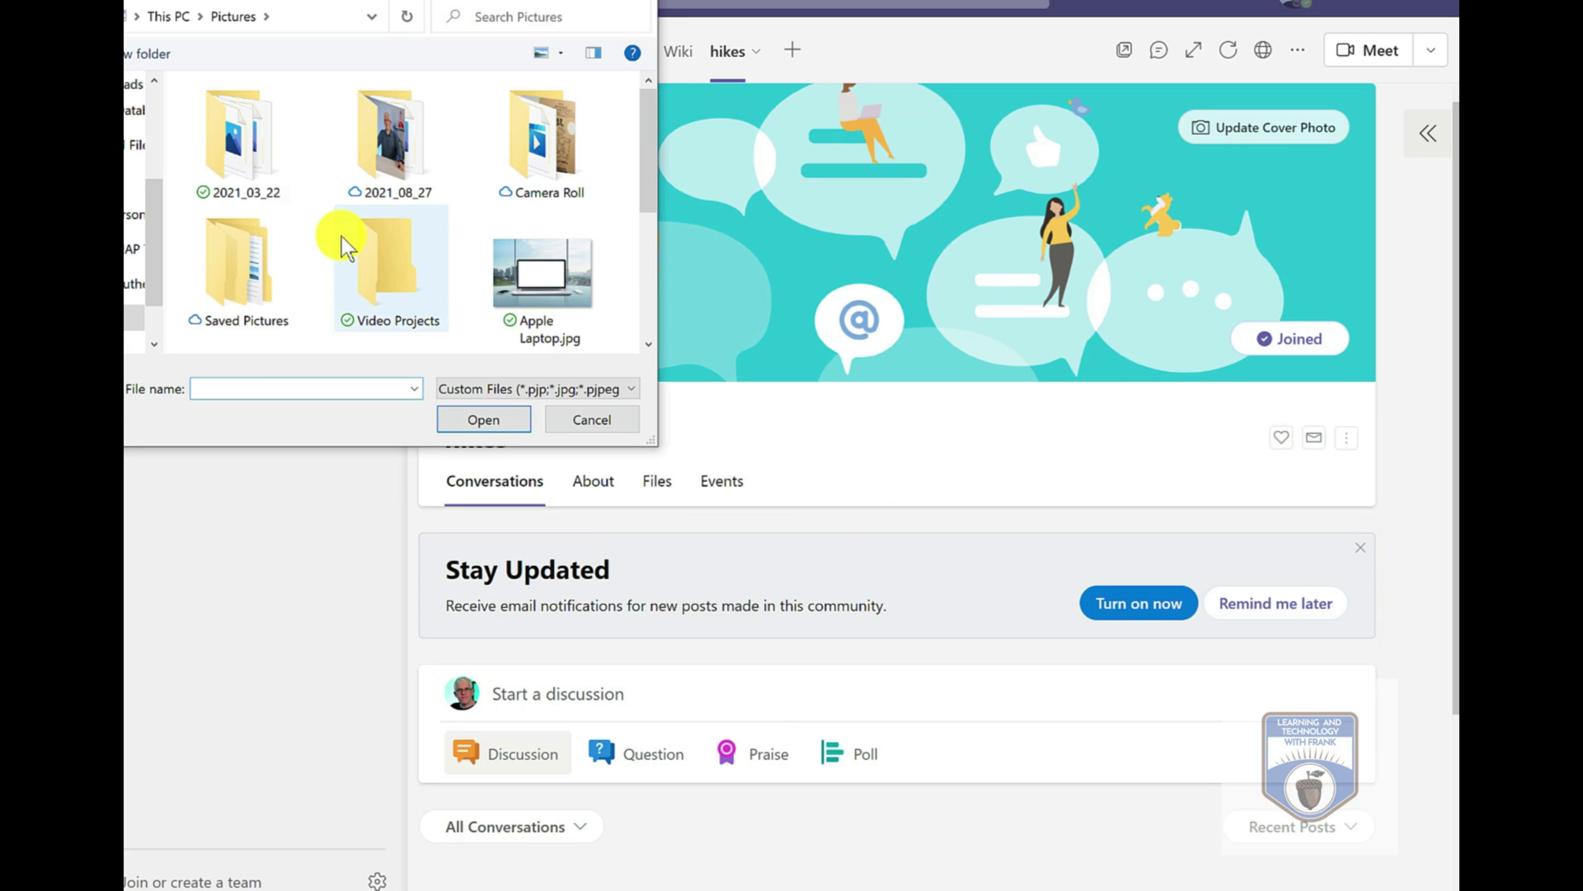
scroll(341, 246, down, 3)
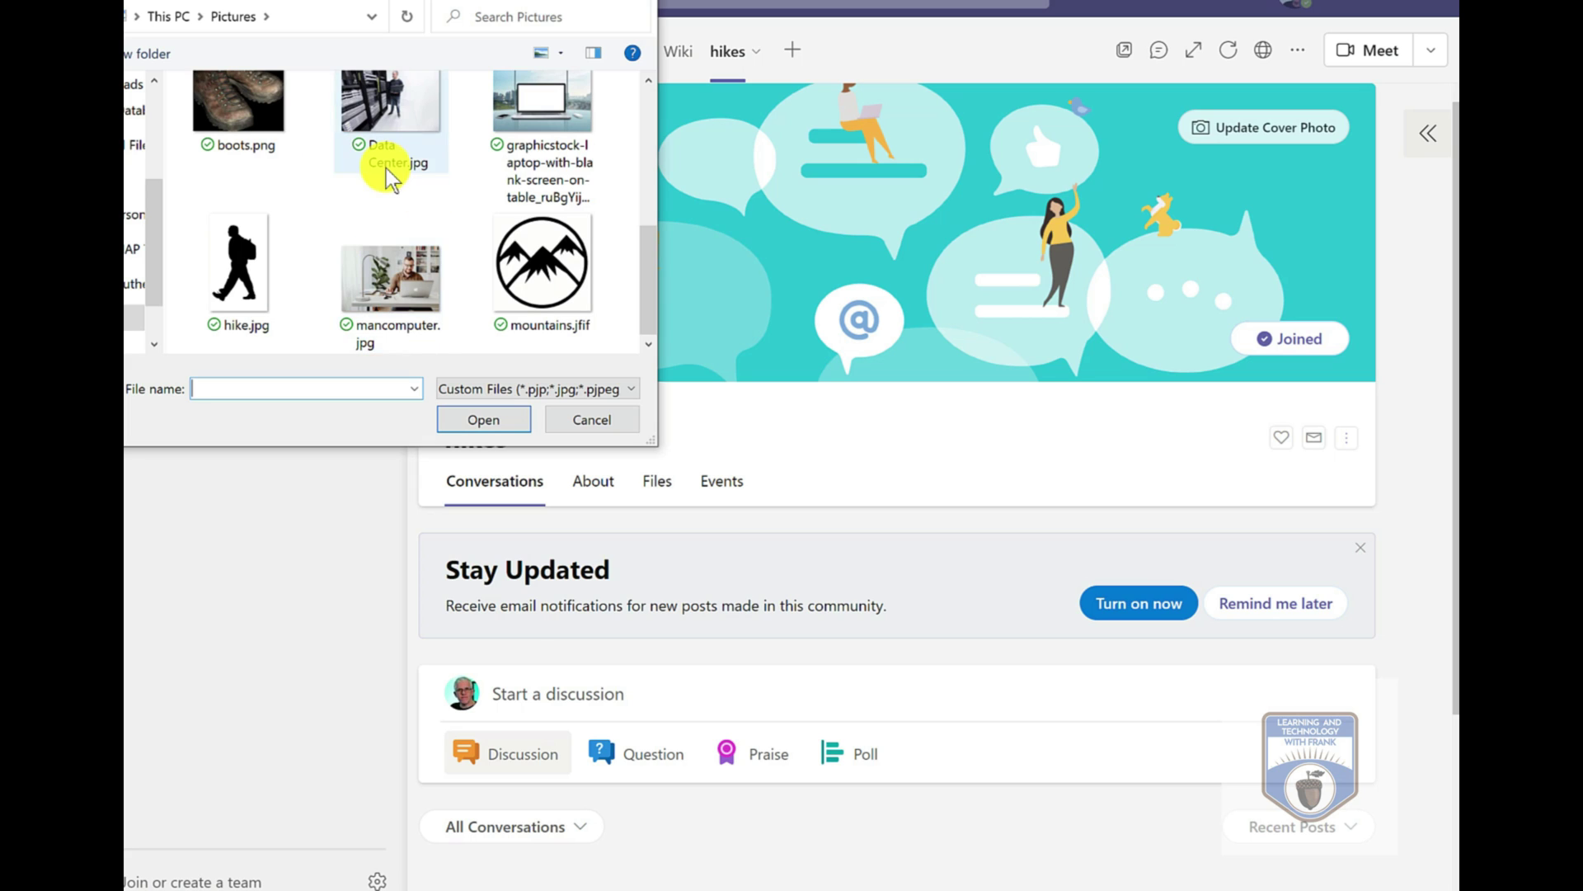
click(541, 264)
click(493, 422)
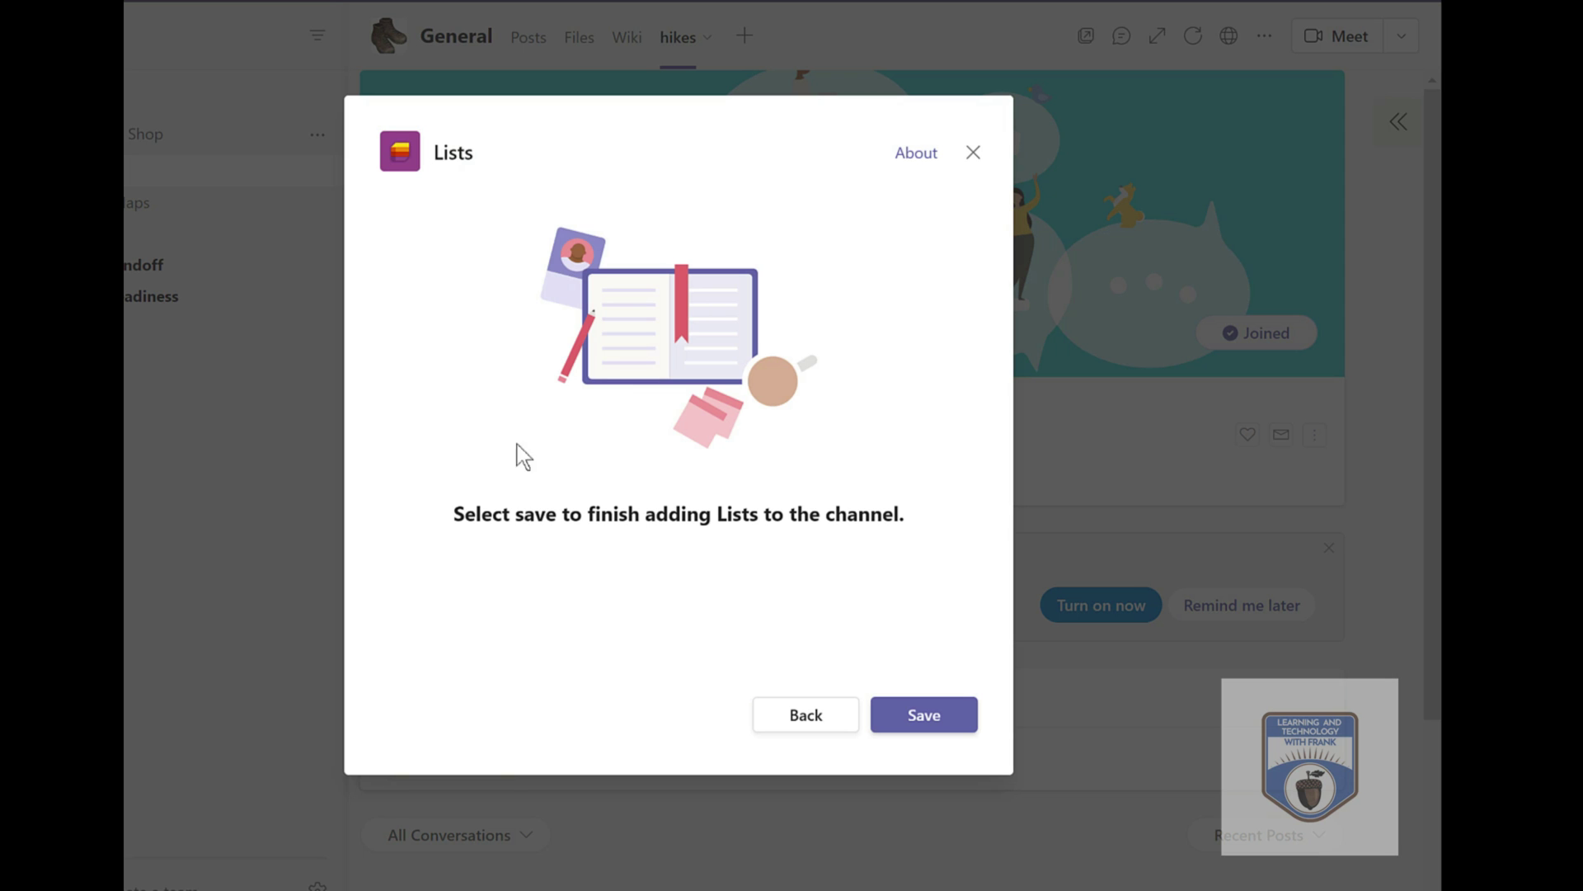
- Save the Lists tab and preview the Event itinerary list template's sample sessions
click(897, 716)
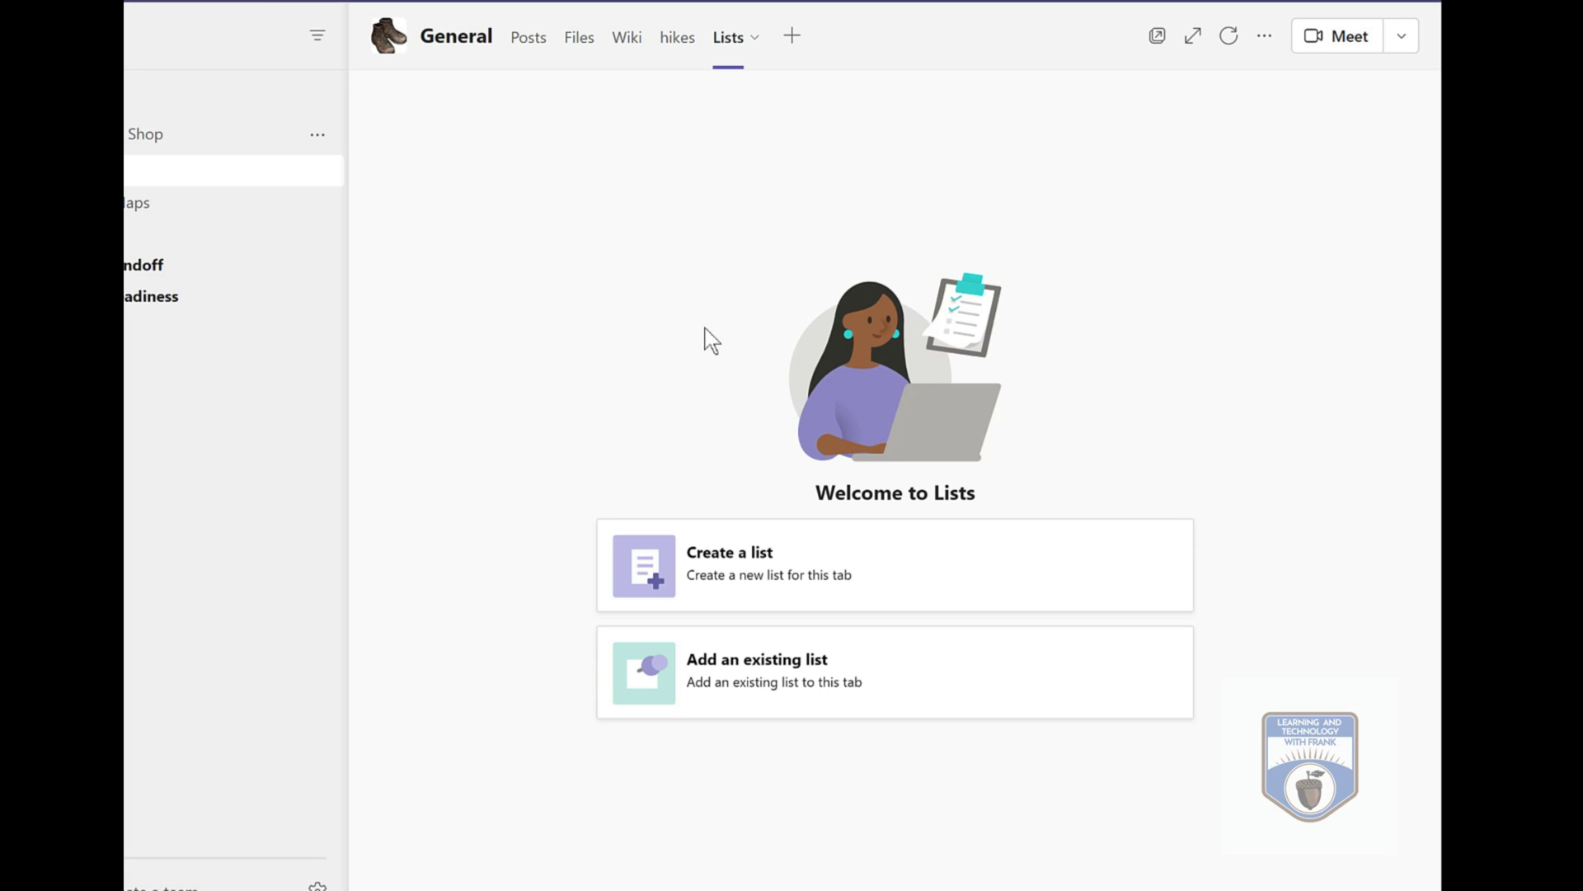
click(751, 595)
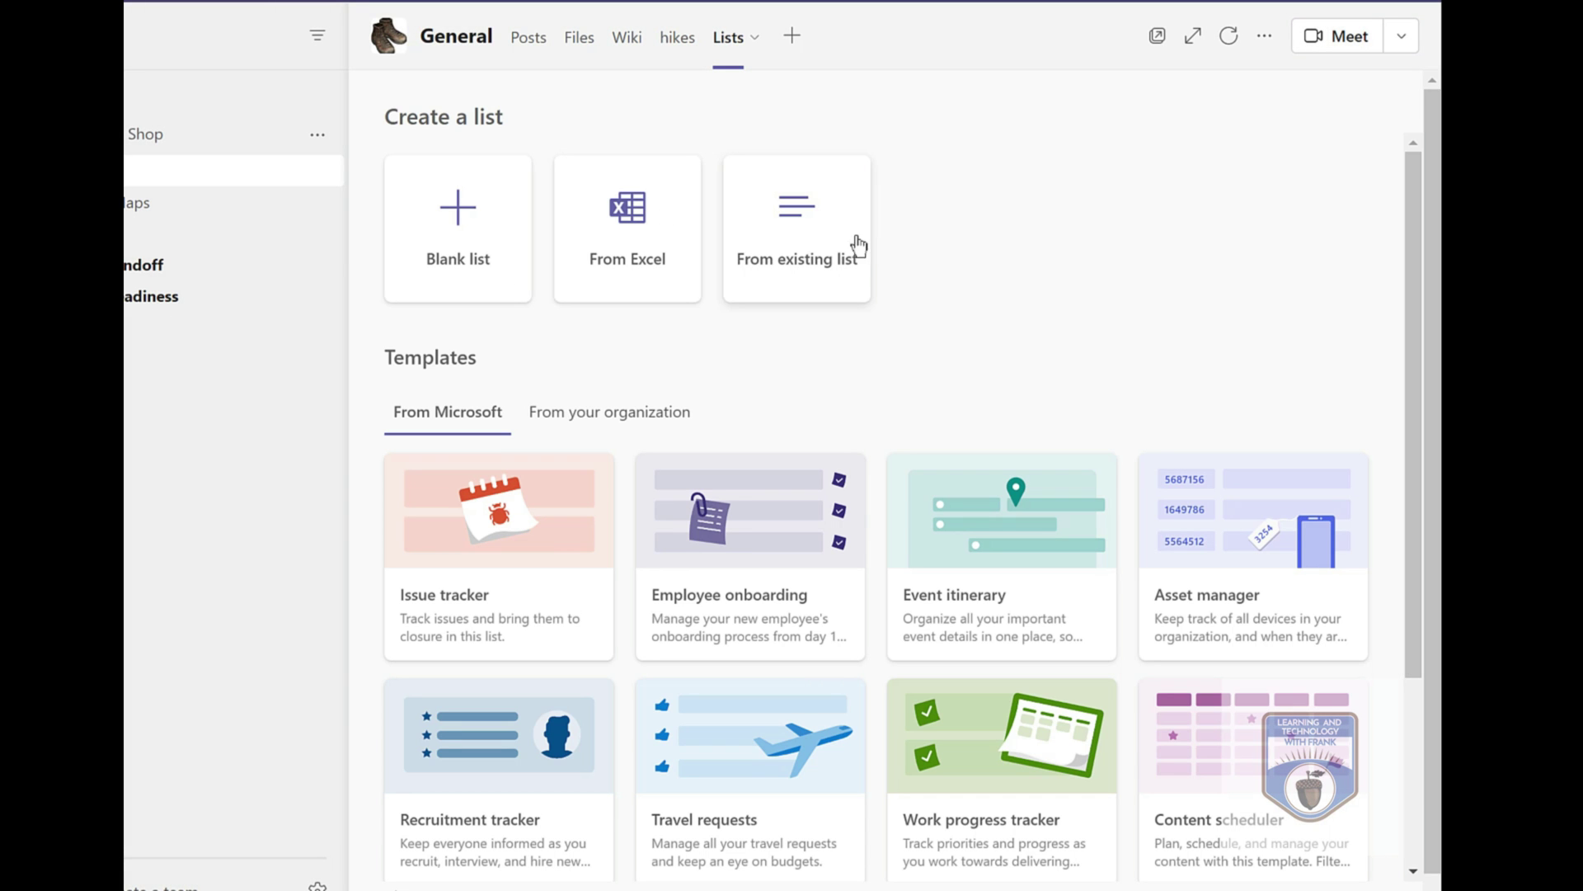
scroll(835, 586, down, 3)
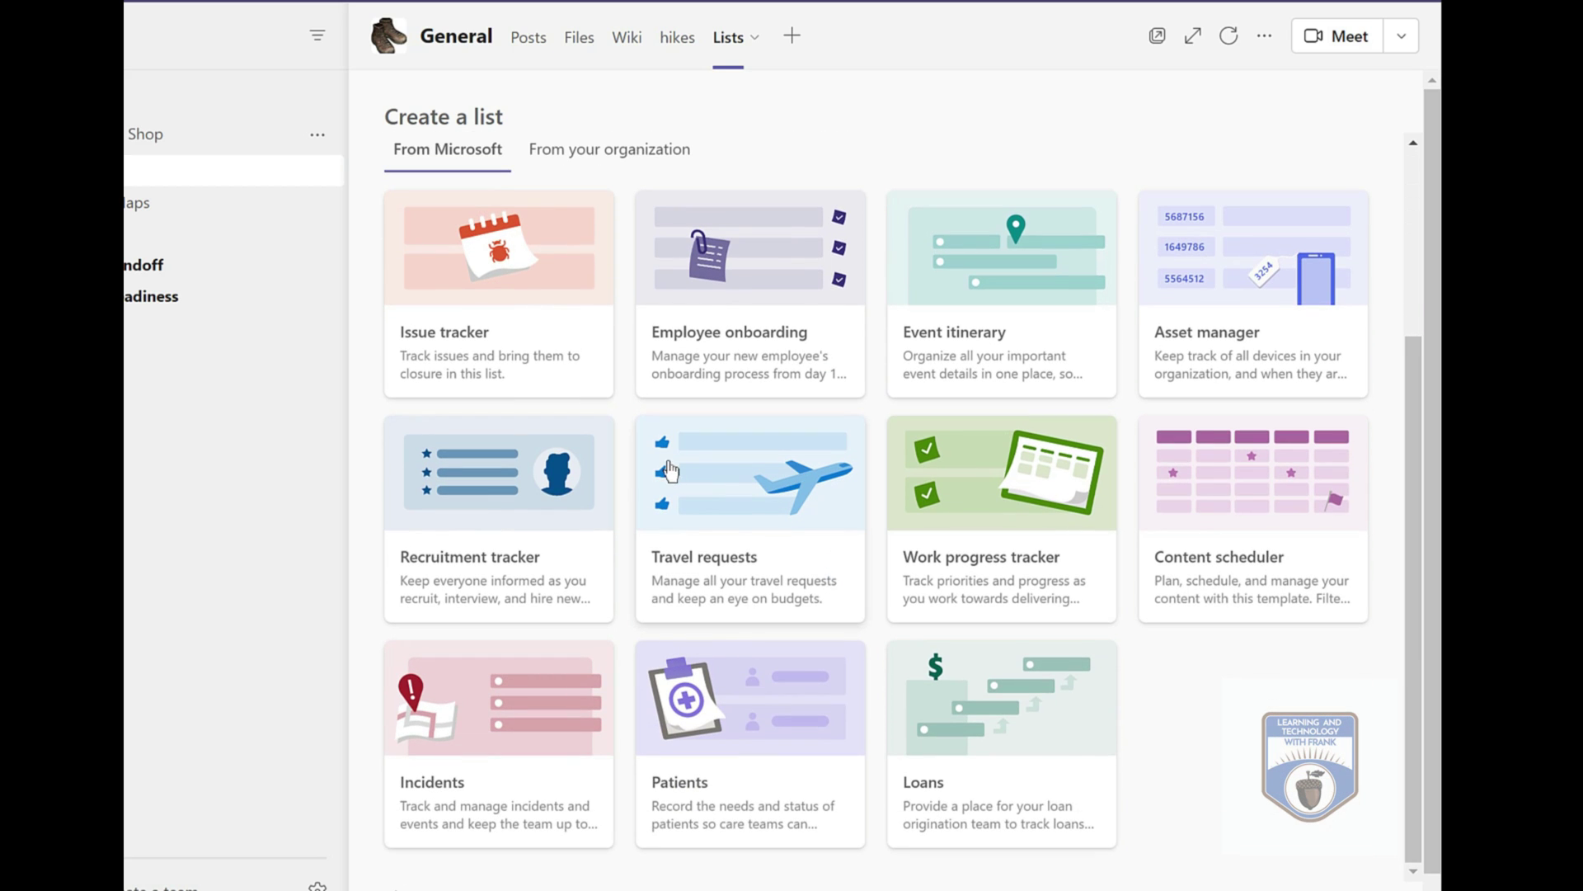
click(1002, 297)
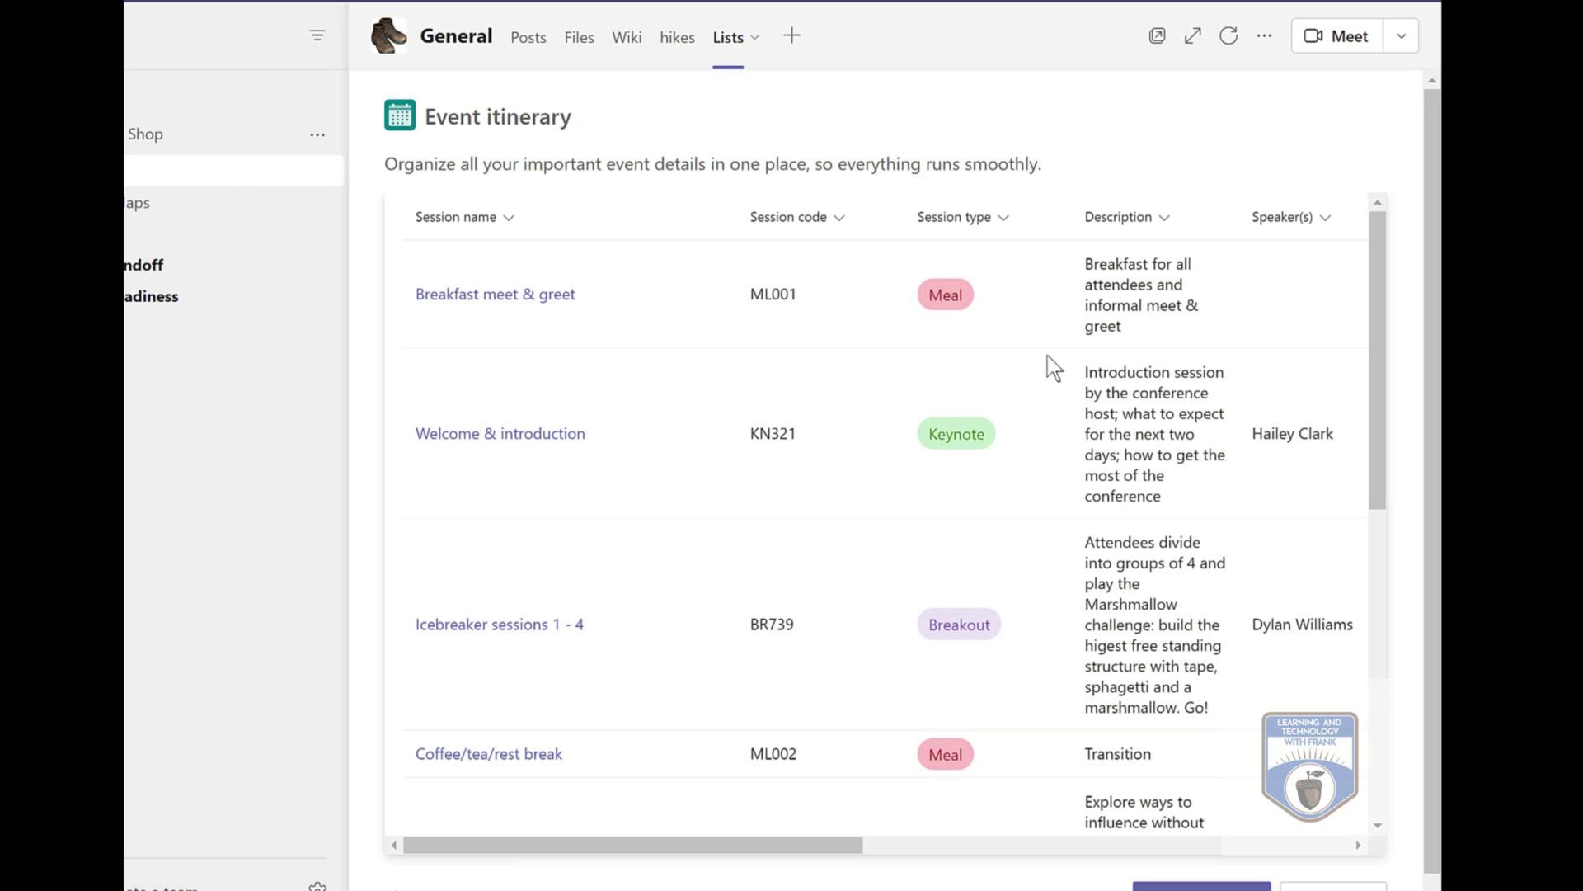
scroll(1053, 367, down, 8)
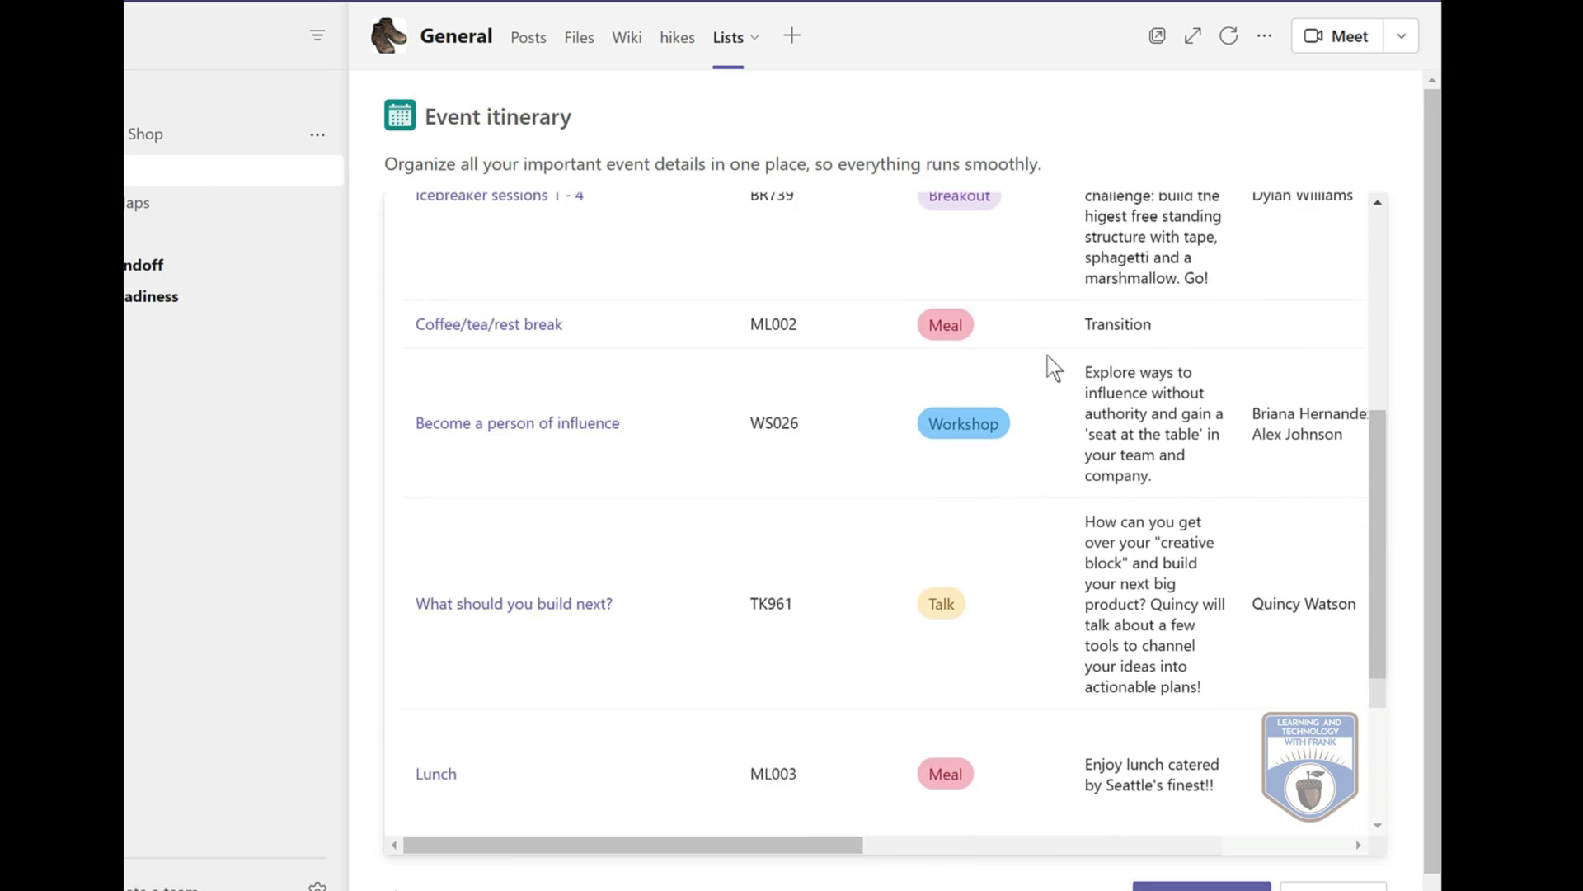
scroll(1053, 367, down, 1)
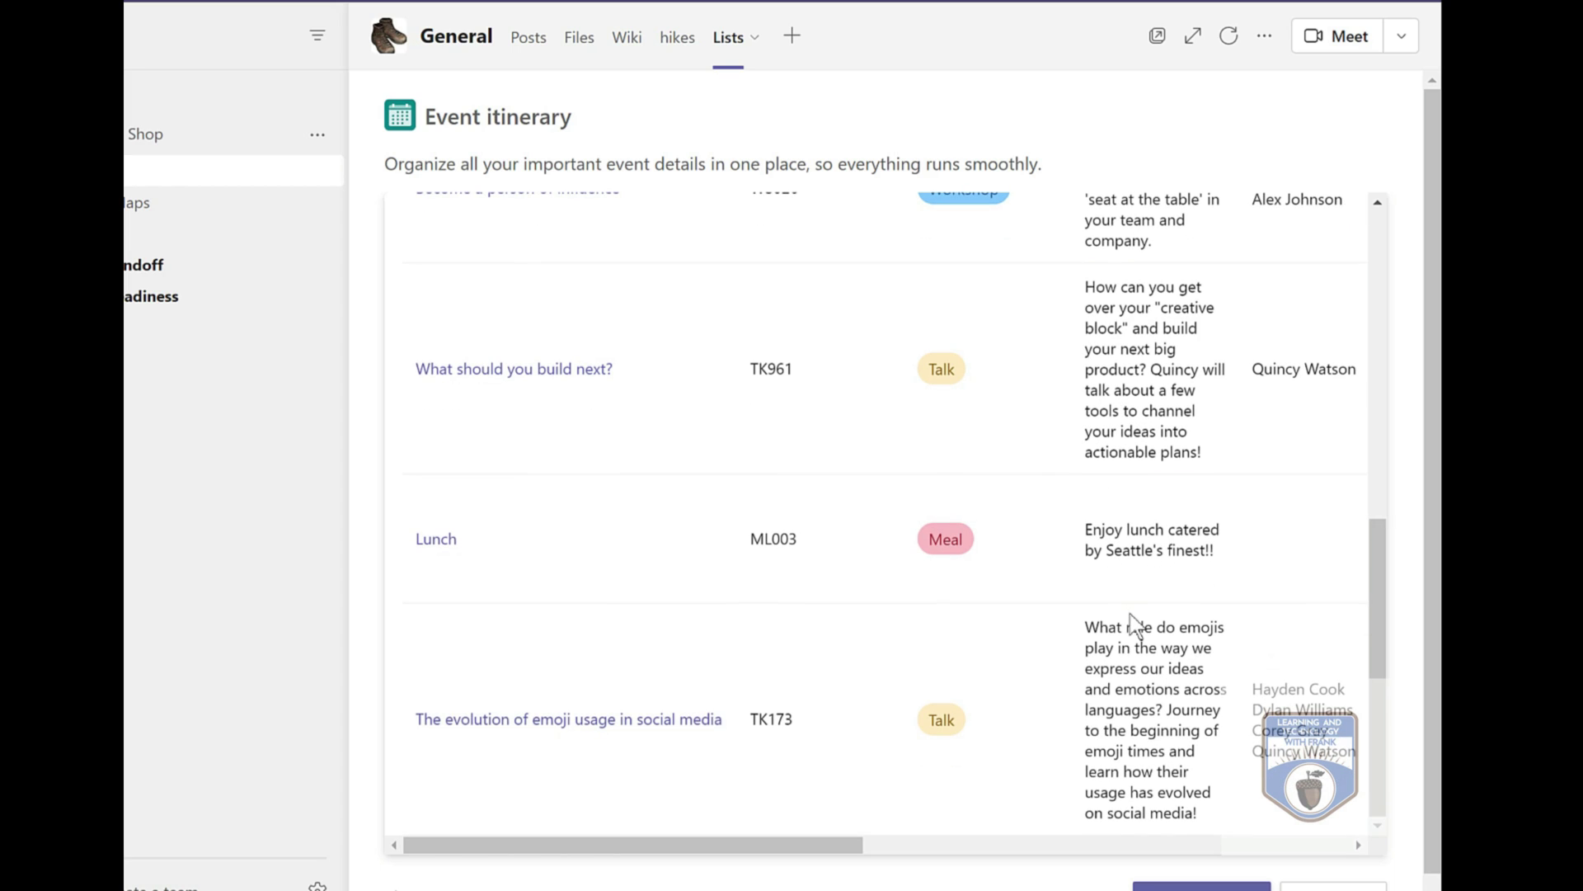
- Create the blue 'Mount Happy Hike' list with an airplane icon from the Event itinerary template, then start a new item
click(1149, 886)
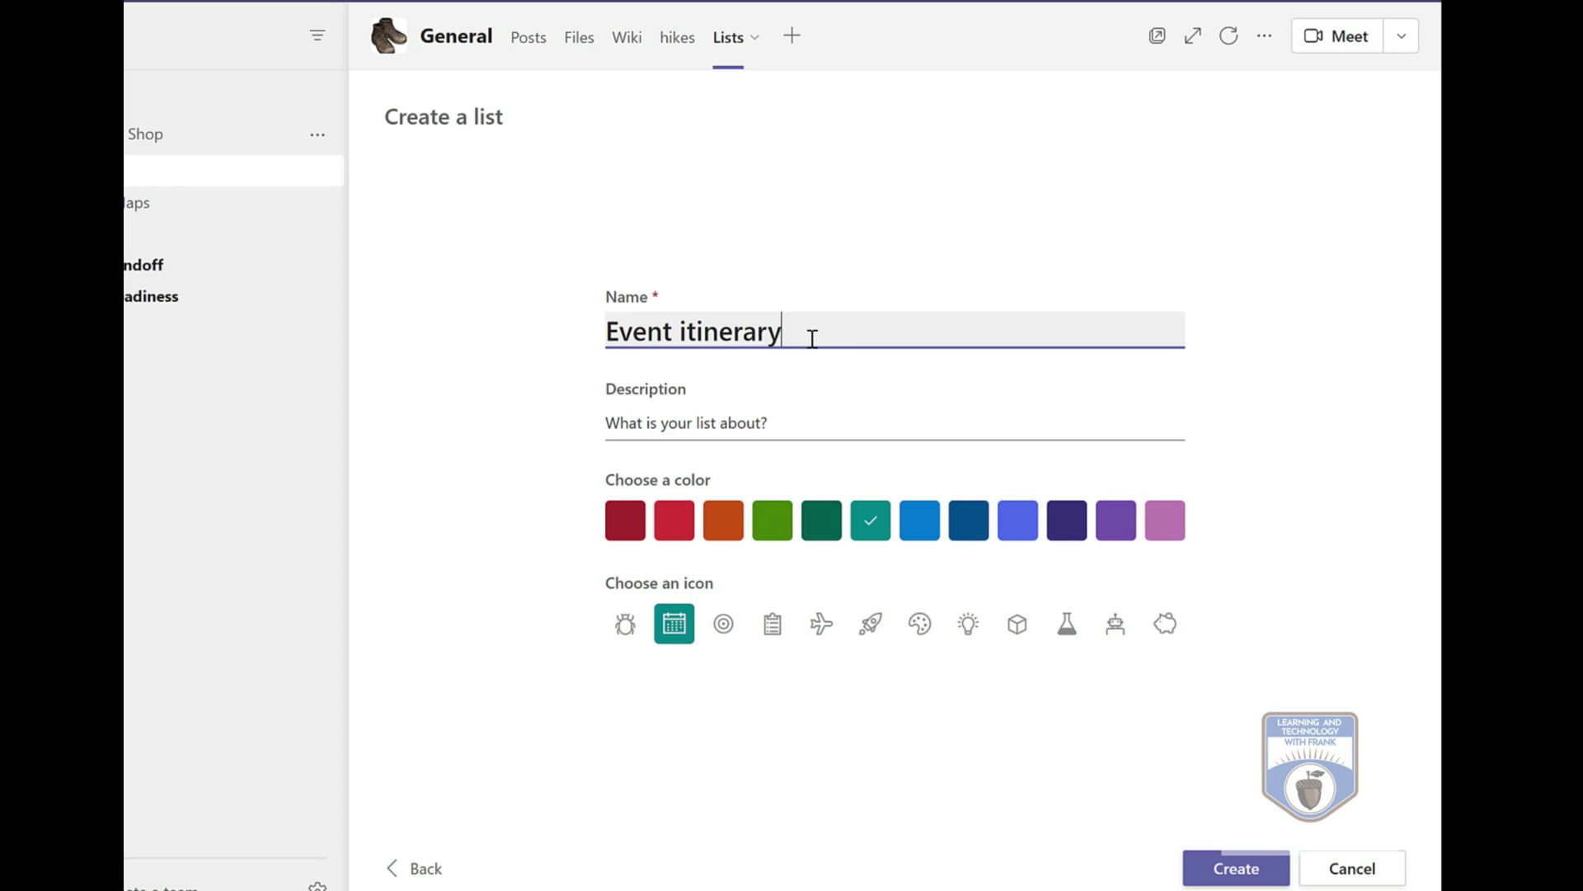
key(BackSpace)
key(BackSpace)
key(BackSpace)
key(BackSpace)
key(BackSpace)
key(BackSpace)
key(BackSpace)
key(BackSpace)
key(BackSpace)
key(BackSpace)
key(BackSpace)
key(BackSpace)
key(BackSpace)
text(Mount Happy Hike)
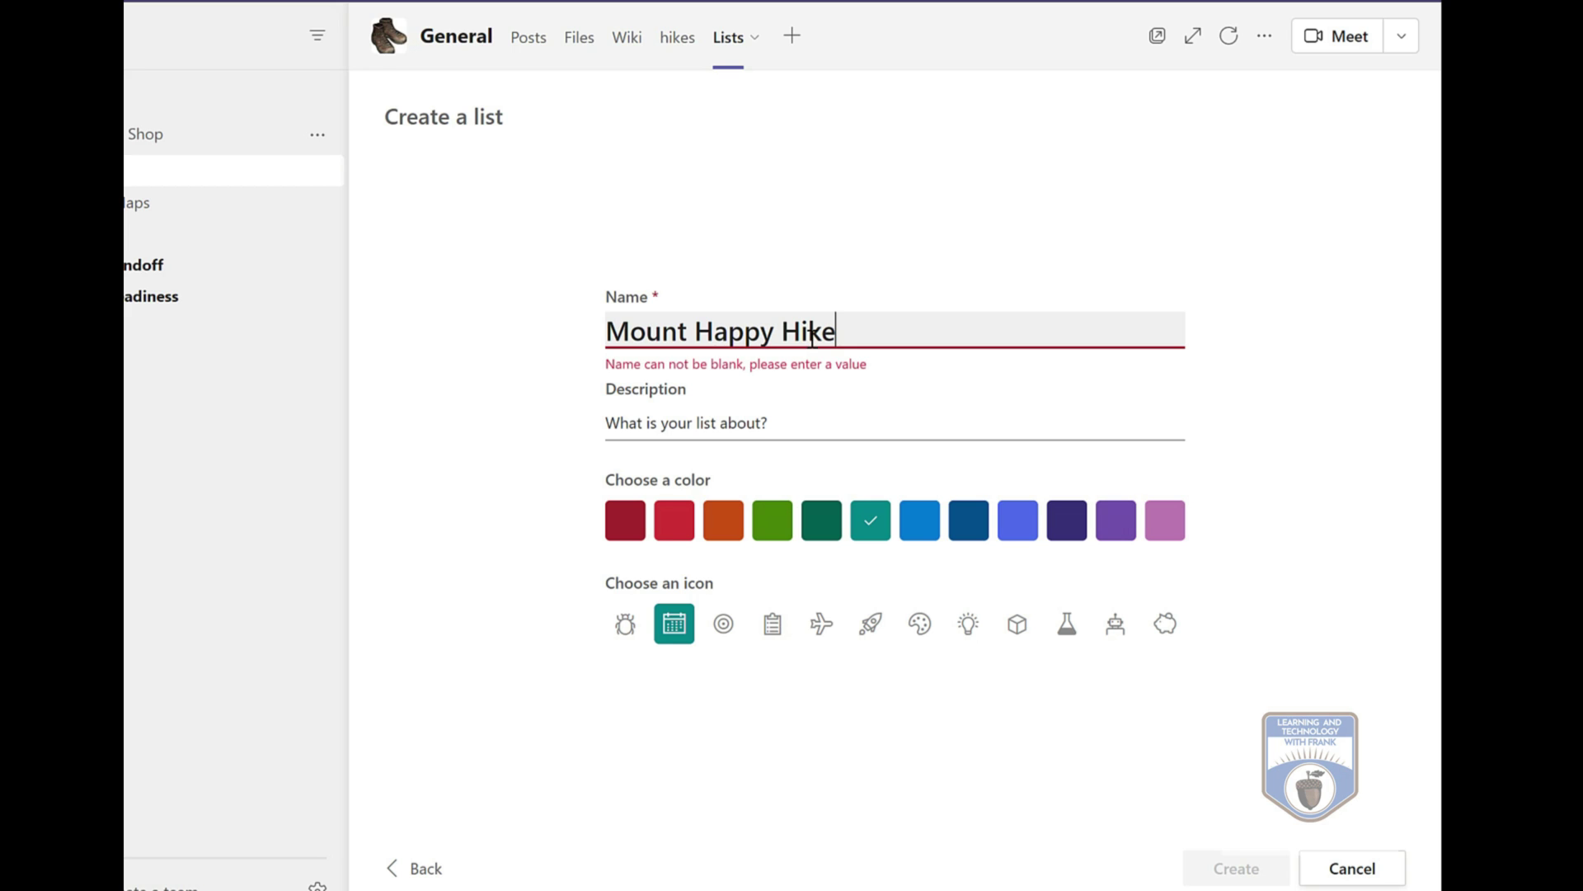
click(932, 527)
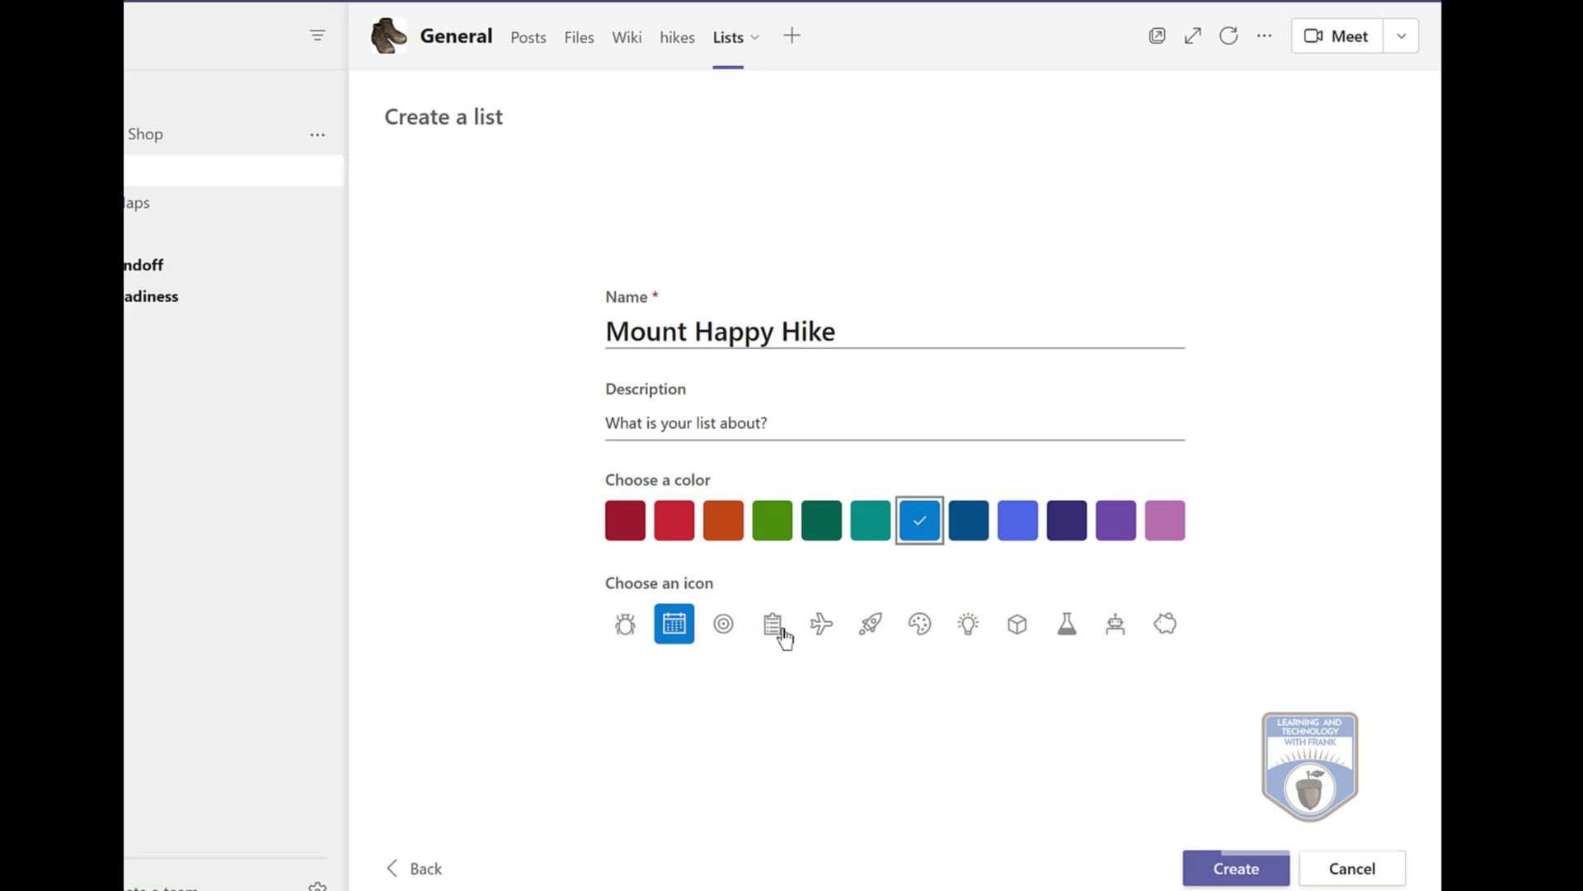
click(824, 634)
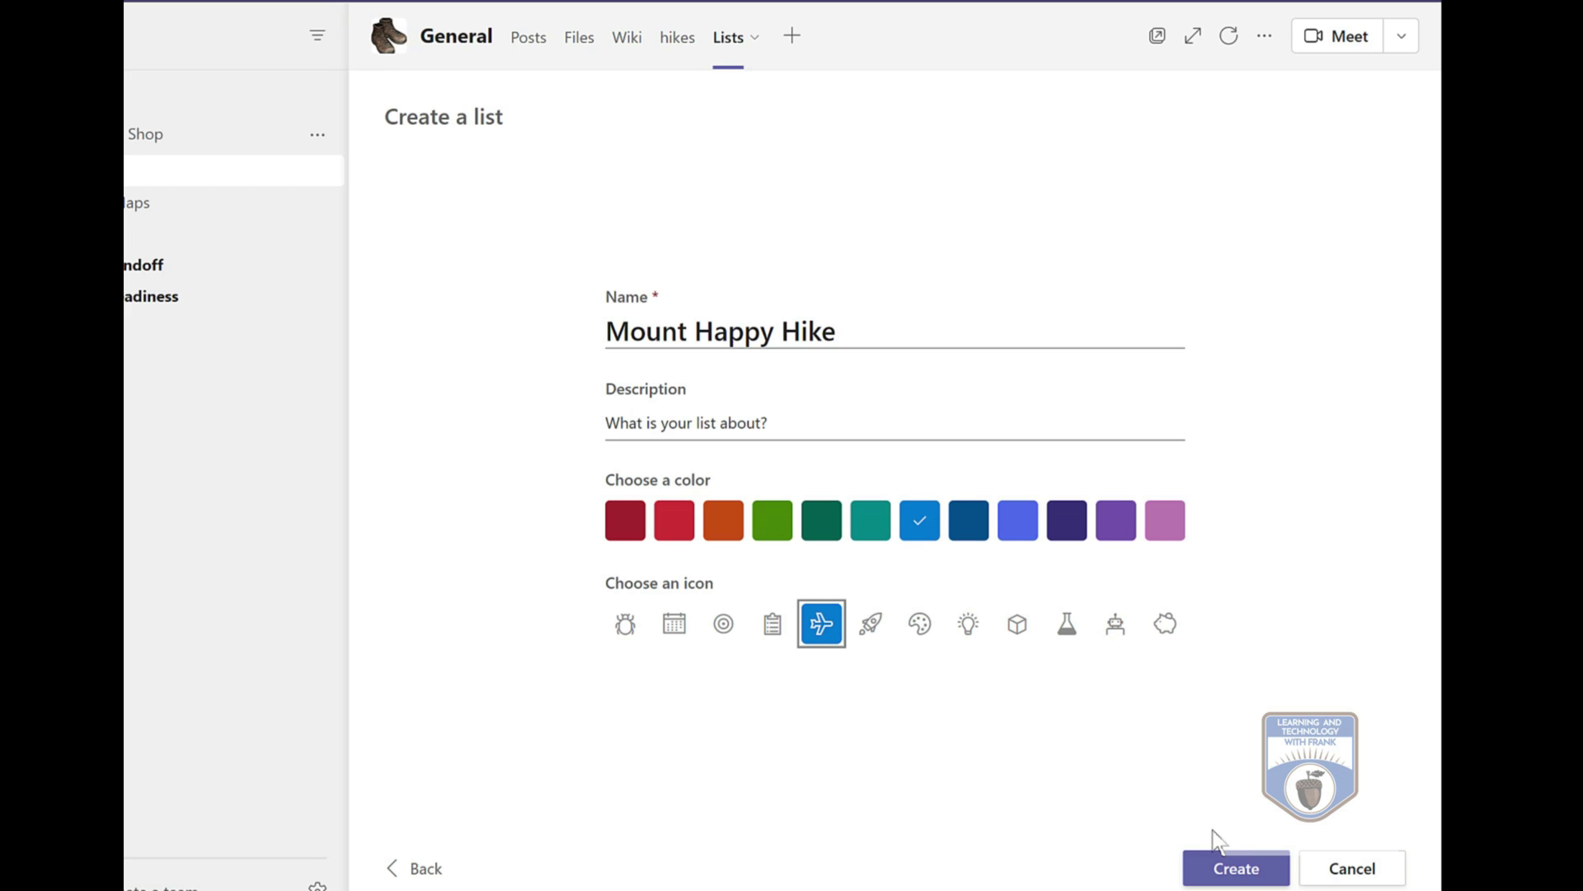
click(1219, 873)
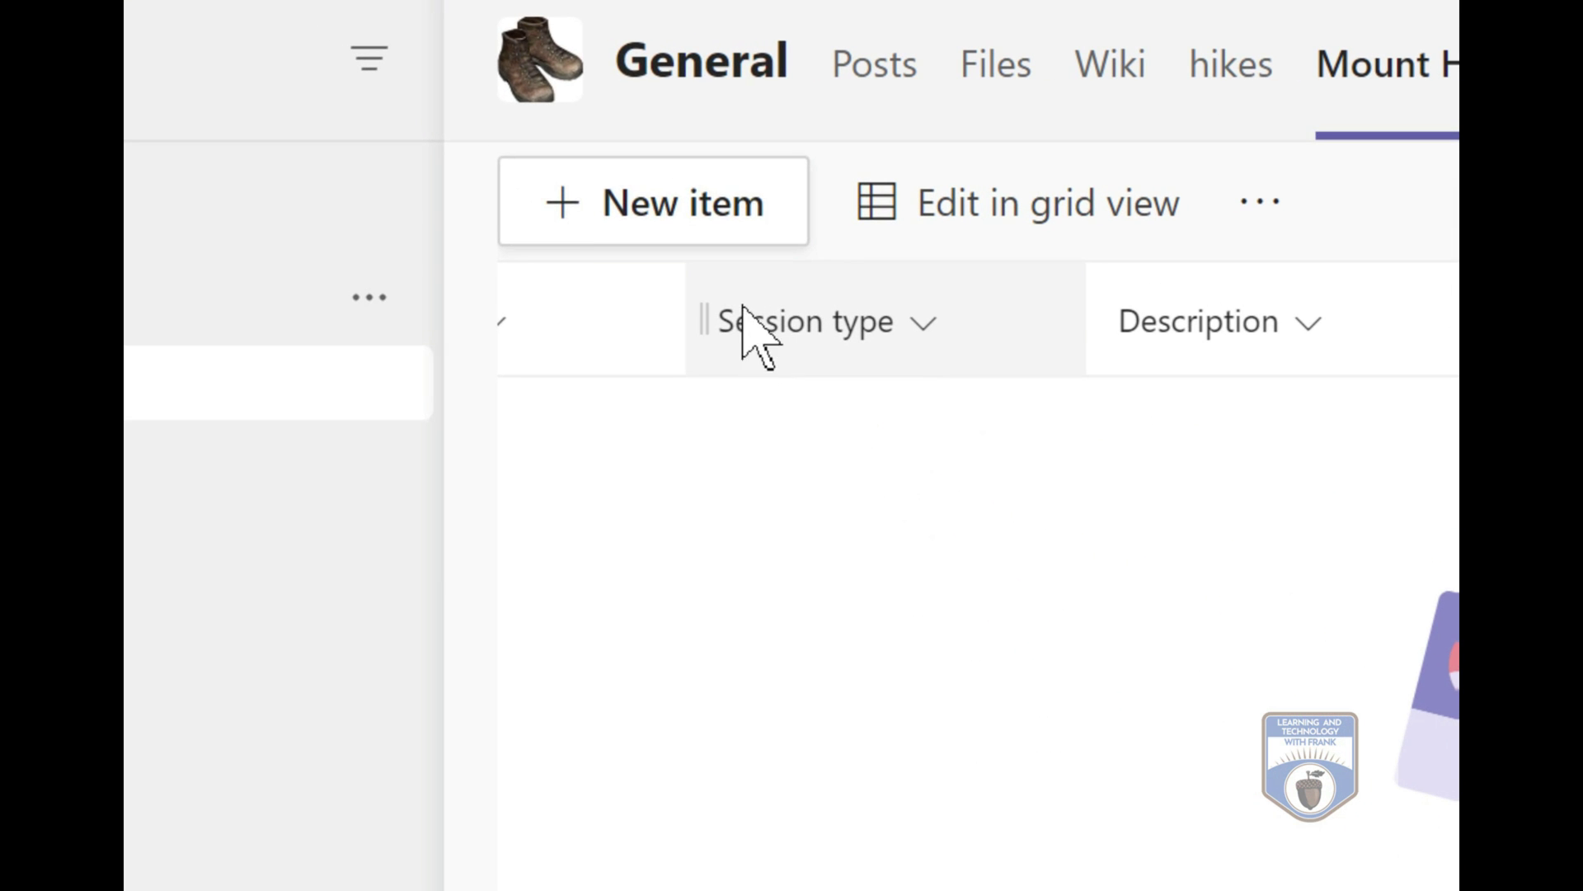
click(681, 210)
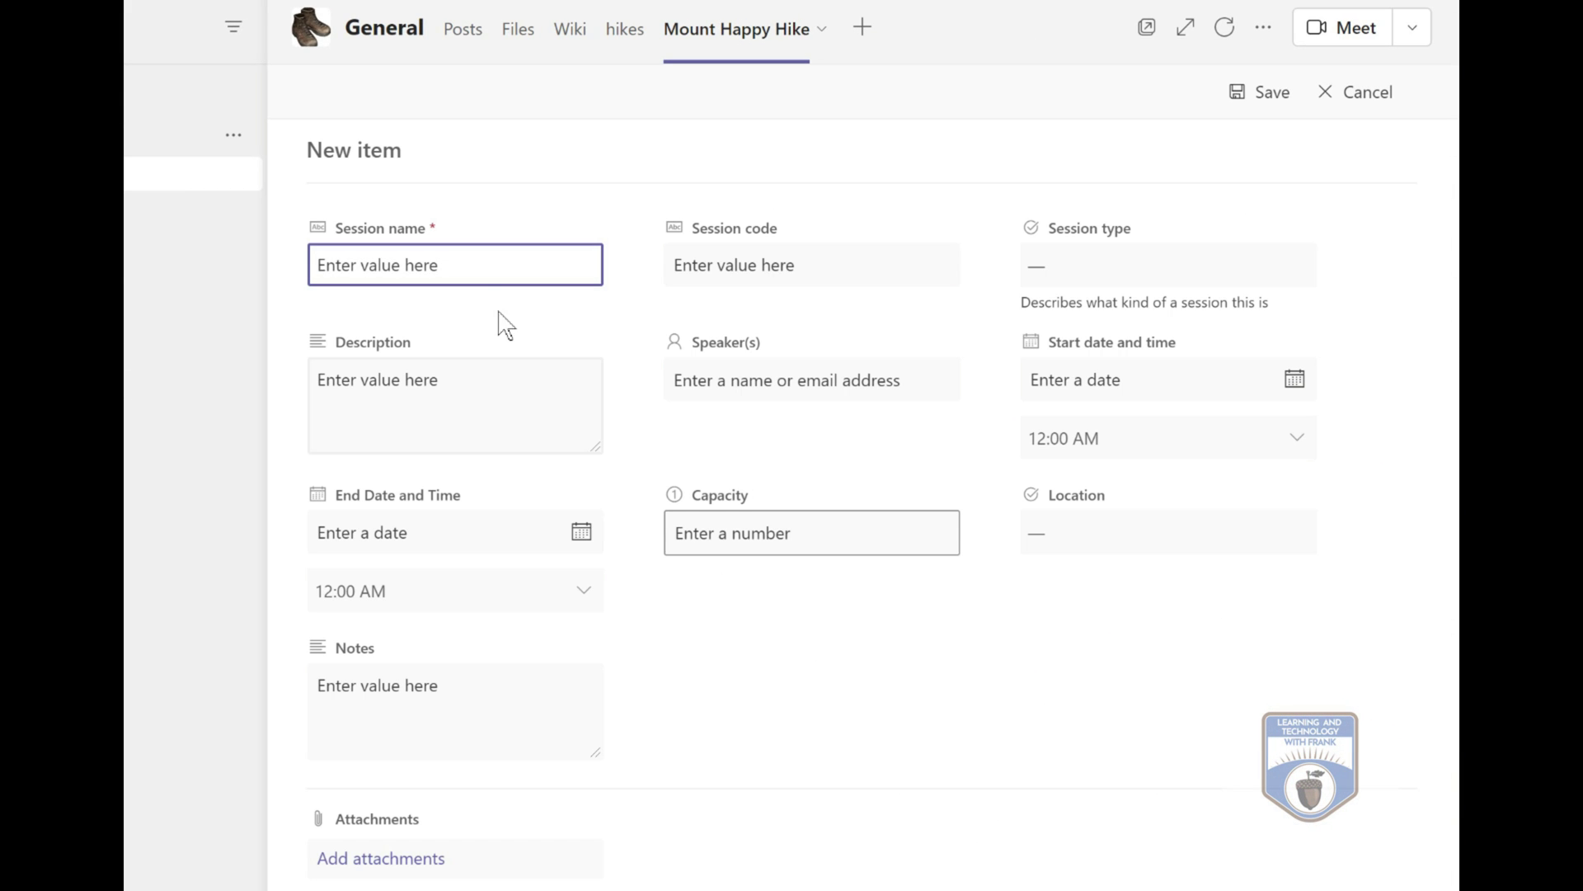